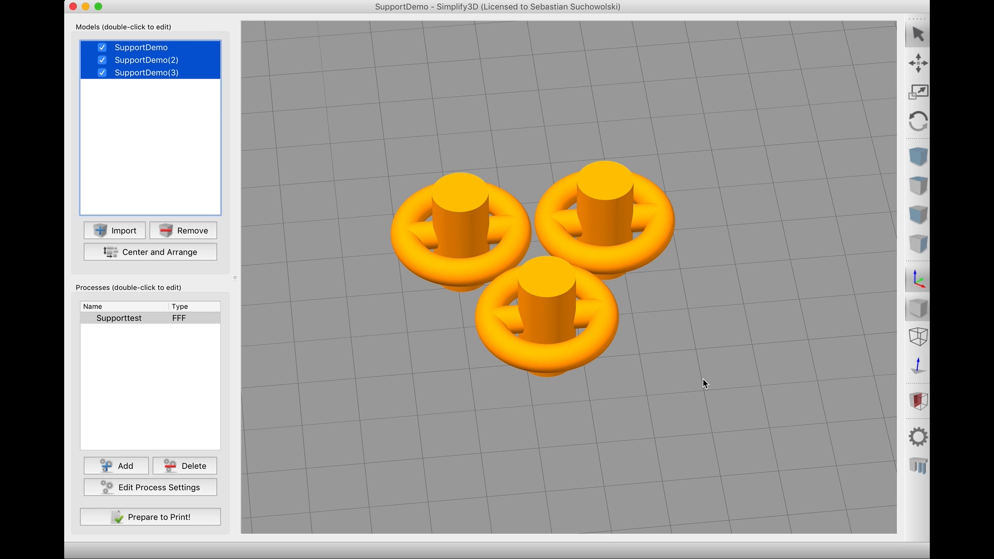
# Prepare the three SupportDemo models for printing with the Supporttest process and inspect the sliced toolpaths up close.
pyautogui.moveTo(756, 405)
pyautogui.mouseDown()
pyautogui.moveTo(639, 274)
pyautogui.moveTo(462, 193)
pyautogui.moveTo(488, 147)
pyautogui.moveTo(455, 203)
pyautogui.moveTo(645, 448)
pyautogui.moveTo(748, 409)
pyautogui.mouseUp()
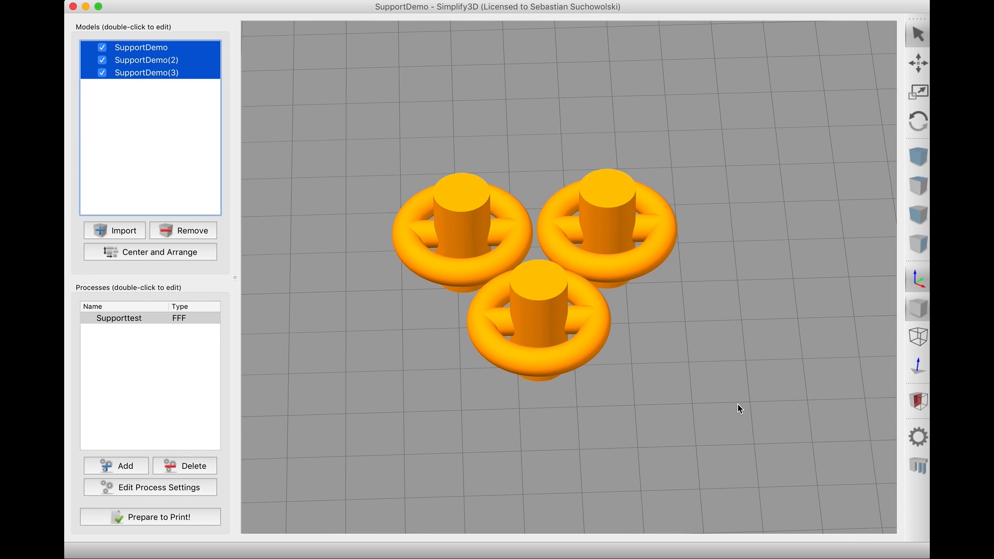
pyautogui.moveTo(668, 336); pyautogui.dragTo(675, 343, button='right')
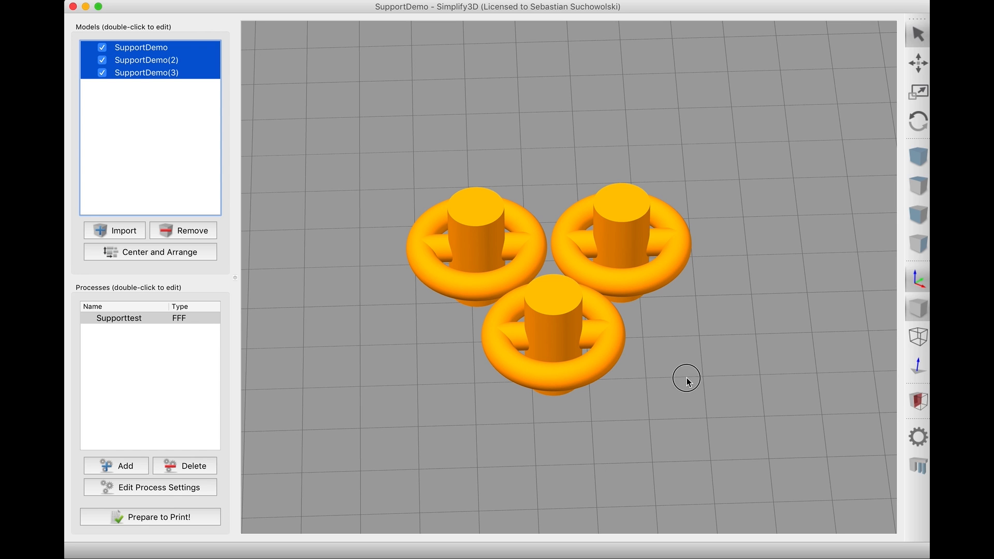
pyautogui.moveTo(687, 378); pyautogui.dragTo(687, 365)
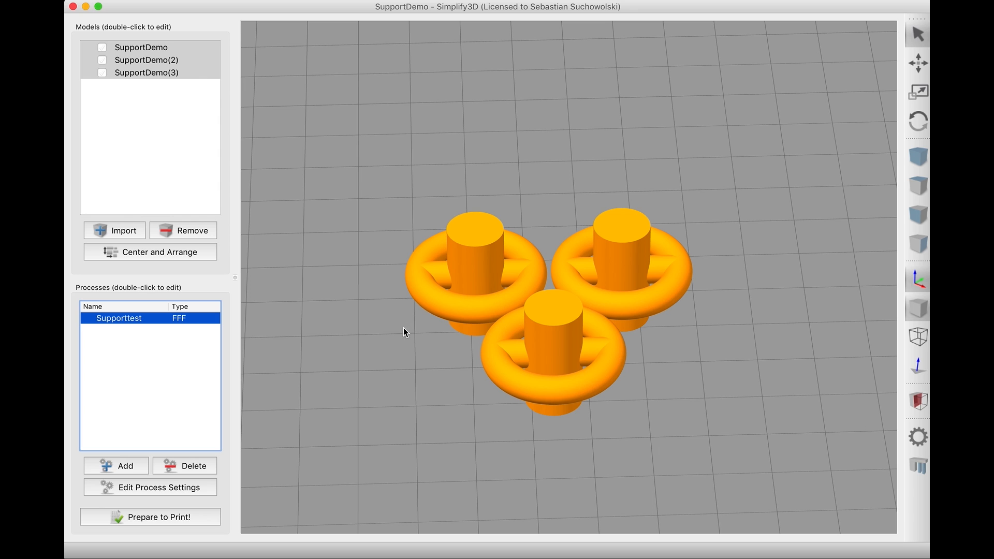
pyautogui.click(154, 518)
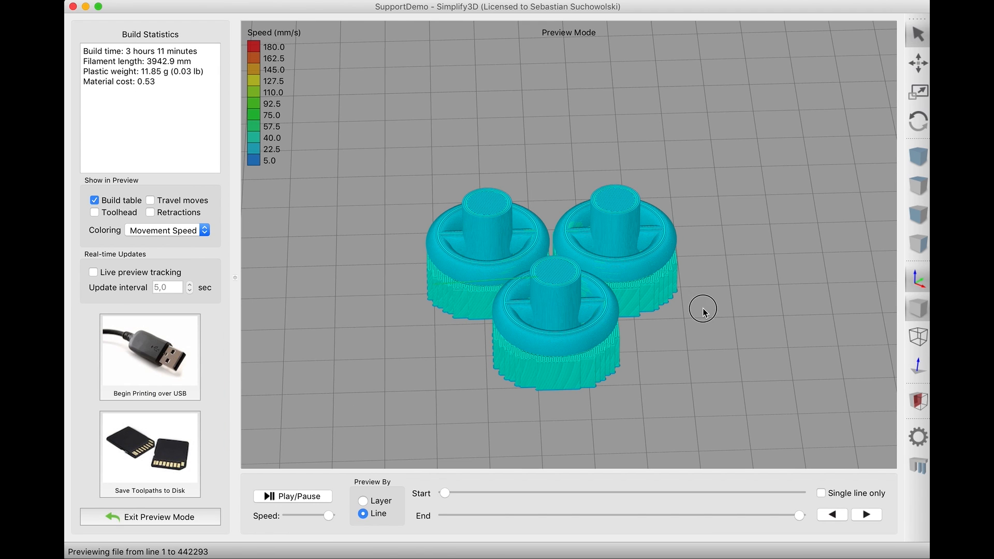
pyautogui.scroll(8, 704, 312)
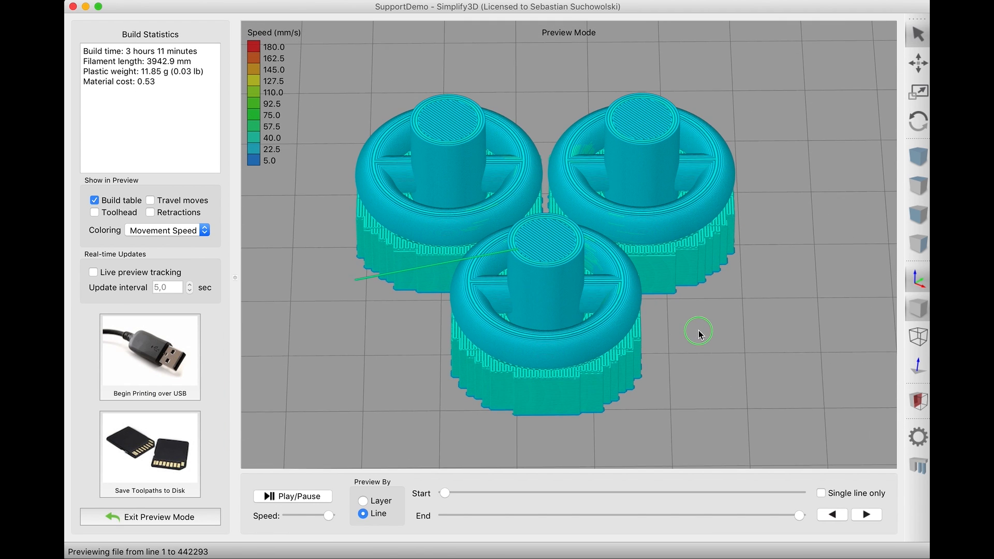
pyautogui.scroll(6, 701, 327)
# Cut the toolpath preview down to the lower supports, extend its end to line 183110, and switch to previewing by layer.
pyautogui.moveTo(716, 517)
pyautogui.mouseDown()
pyautogui.moveTo(449, 520)
pyautogui.moveTo(491, 520)
pyautogui.mouseUp()
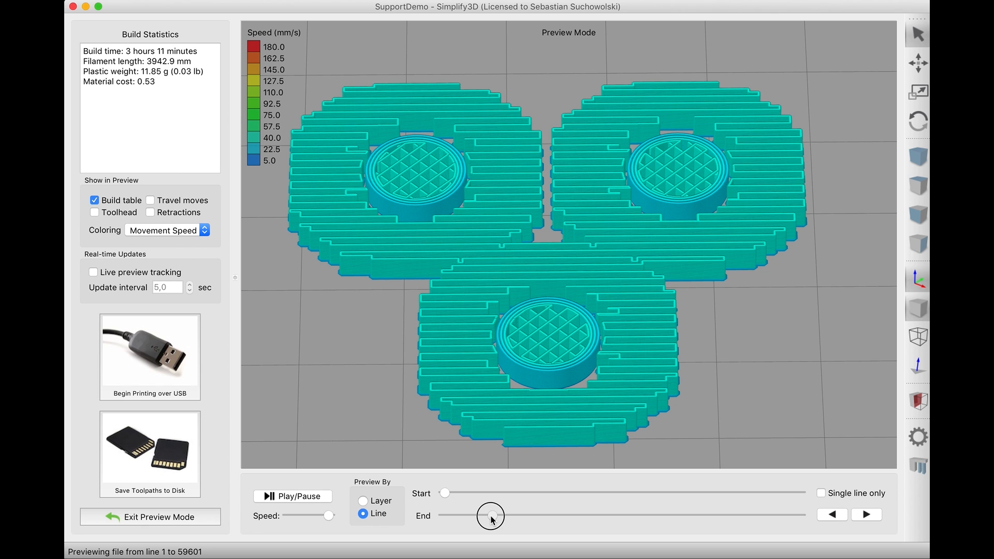
pyautogui.moveTo(492, 520); pyautogui.dragTo(545, 518)
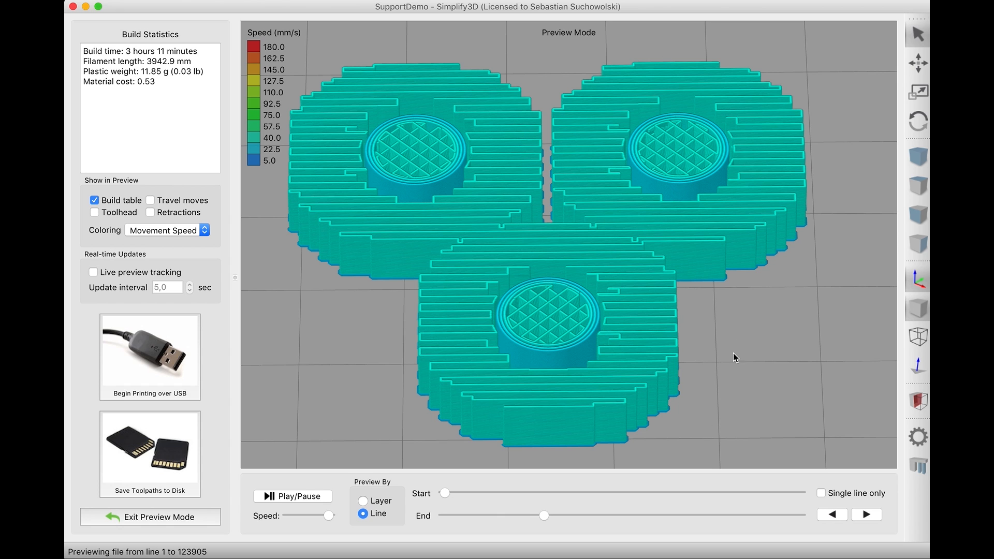
pyautogui.moveTo(517, 516); pyautogui.dragTo(590, 520)
pyautogui.click(363, 500)
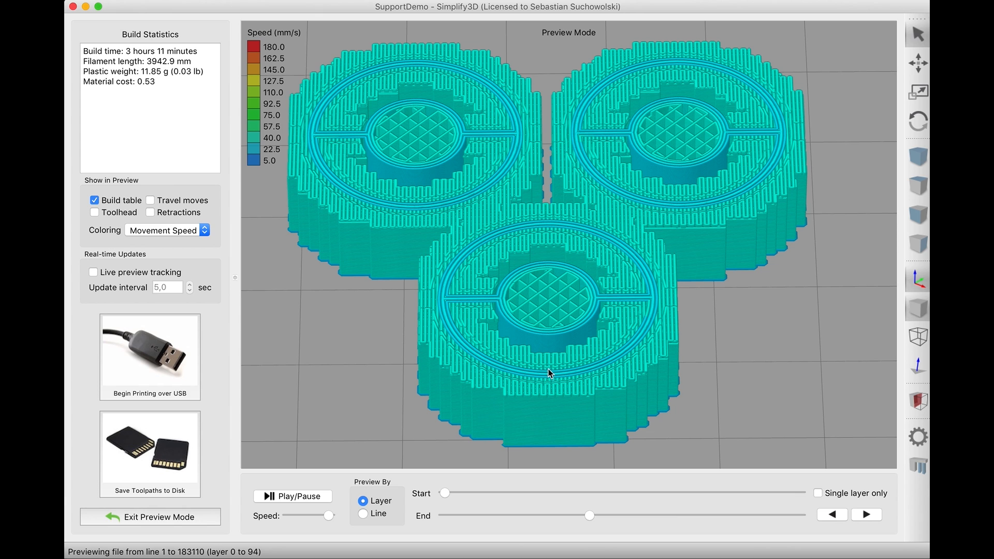
# Advance the preview's end from layer 94 to layer 96 and examine the dense support beneath the front model's ring.
pyautogui.scroll(5, 550, 375)
pyautogui.moveTo(590, 519); pyautogui.dragTo(590, 520)
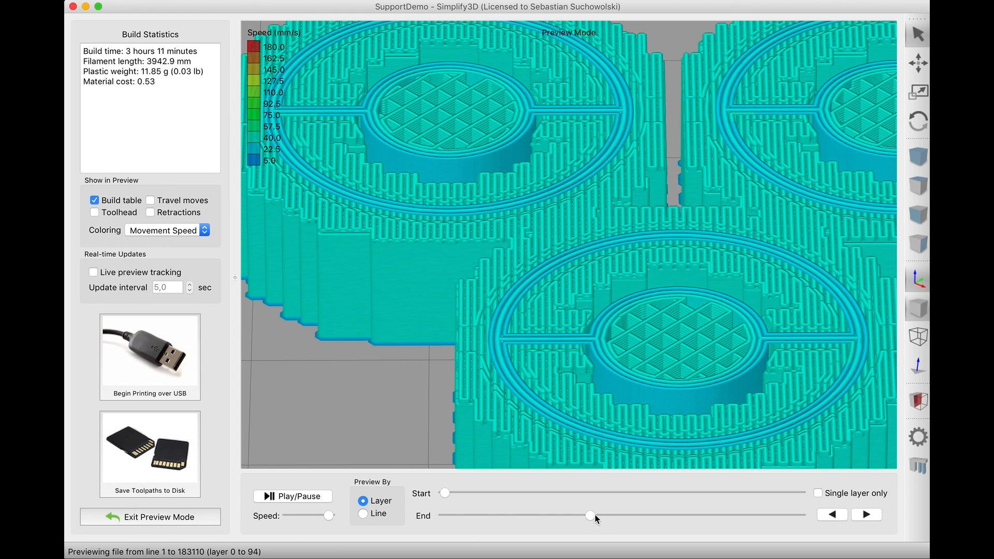
pyautogui.moveTo(590, 517); pyautogui.dragTo(589, 516)
pyautogui.moveTo(590, 515); pyautogui.dragTo(592, 517)
pyautogui.scroll(5, 549, 347)
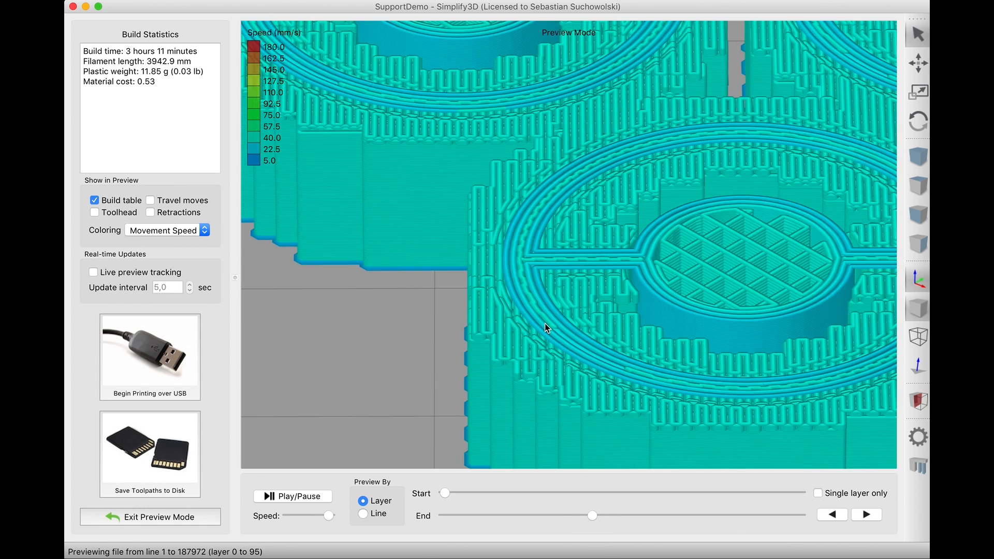
pyautogui.moveTo(572, 397); pyautogui.dragTo(572, 338)
pyautogui.moveTo(596, 519); pyautogui.dragTo(598, 523)
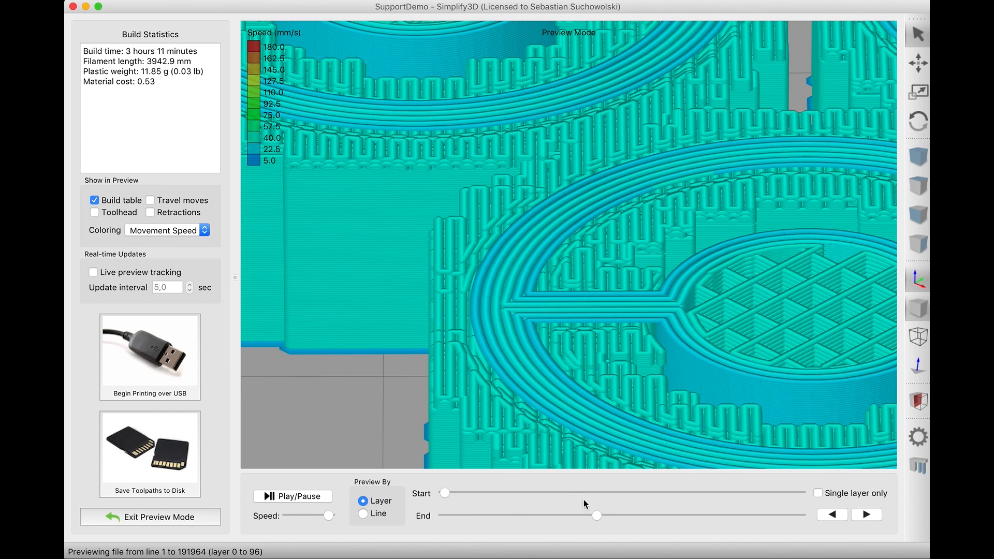
pyautogui.moveTo(598, 519); pyautogui.dragTo(596, 520)
# Return the preview's end to layer 94, advance it to layer 95, and examine the front ring's support at close range.
pyautogui.click(533, 362)
pyautogui.scroll(5, 533, 361)
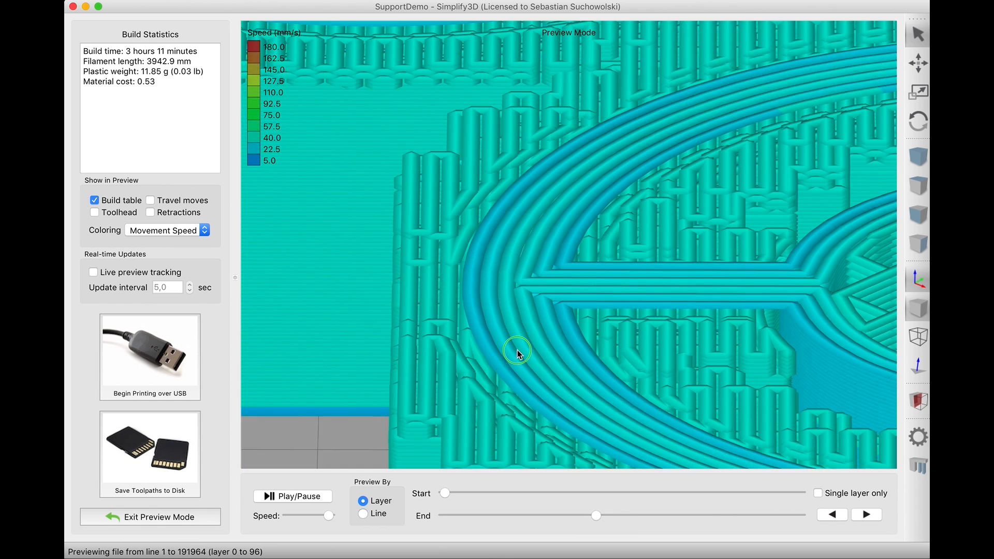
pyautogui.scroll(4, 515, 344)
pyautogui.click(595, 517)
pyautogui.moveTo(597, 519); pyautogui.dragTo(593, 521)
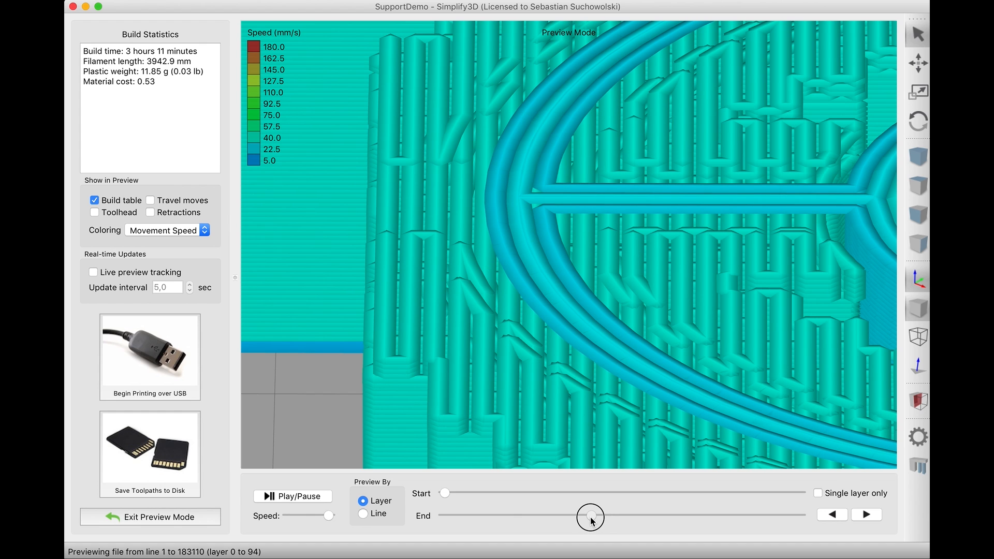
pyautogui.moveTo(593, 521); pyautogui.dragTo(593, 521)
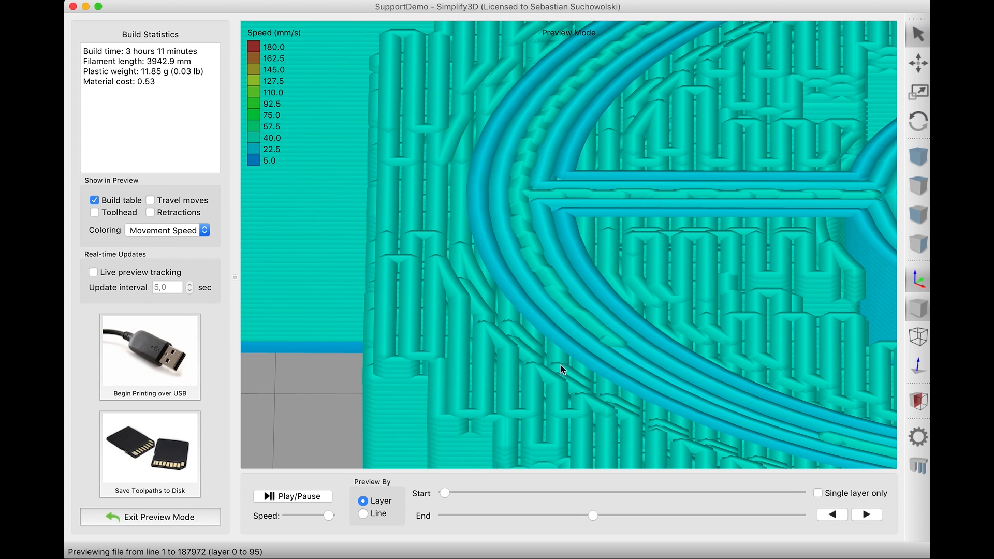
# Extend the preview through layers 96 and 97 to follow how the front ring builds over its support.
pyautogui.click(593, 516)
pyautogui.moveTo(593, 520); pyautogui.dragTo(596, 521)
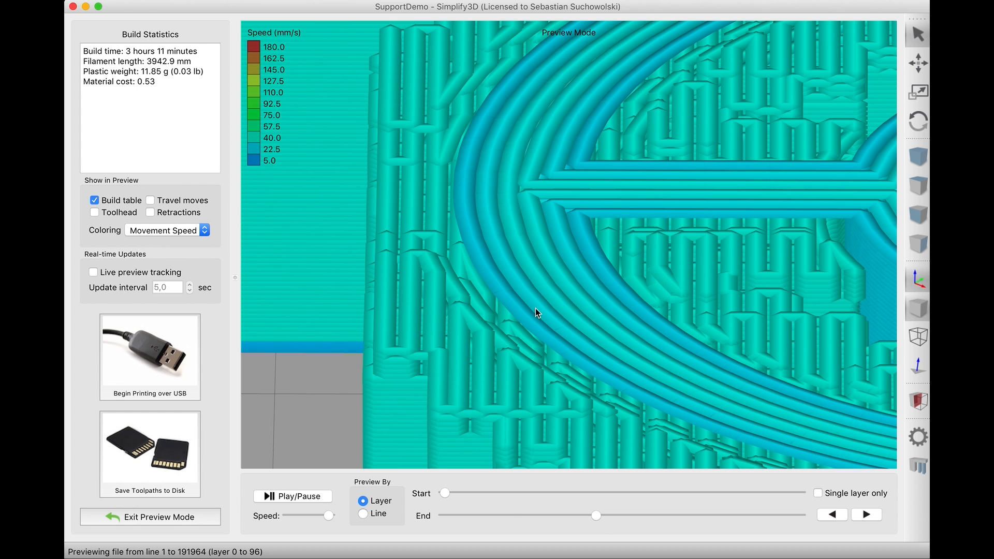
pyautogui.click(598, 518)
pyautogui.moveTo(597, 517); pyautogui.dragTo(598, 517)
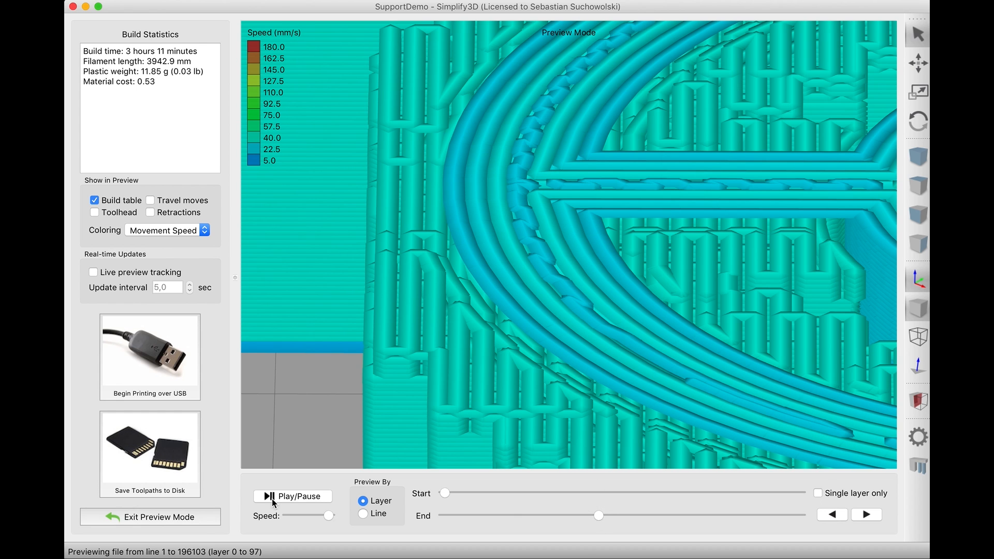
# Examine the supports around all three models and reduce the preview's end to layer 33.
pyautogui.scroll(-3, 585, 375)
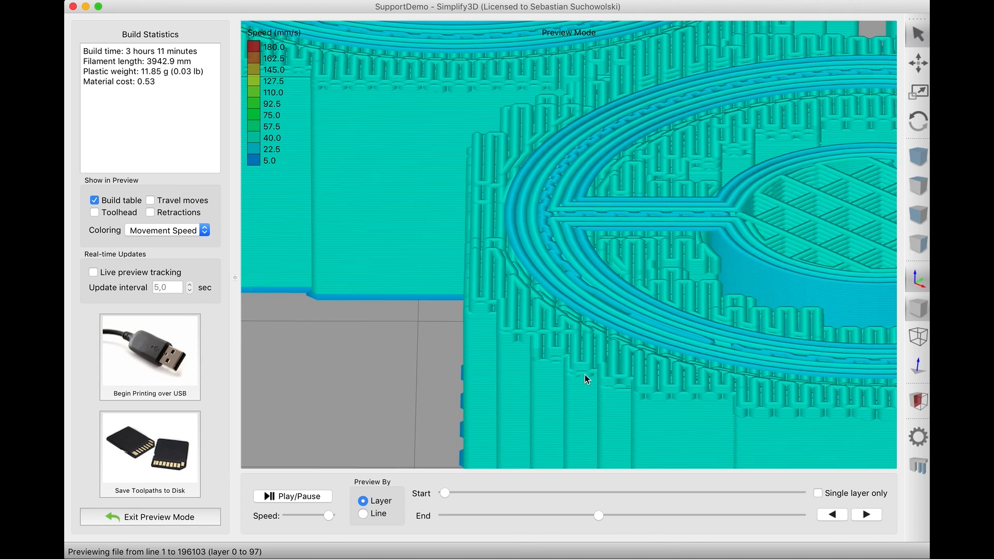
pyautogui.scroll(-2, 601, 358)
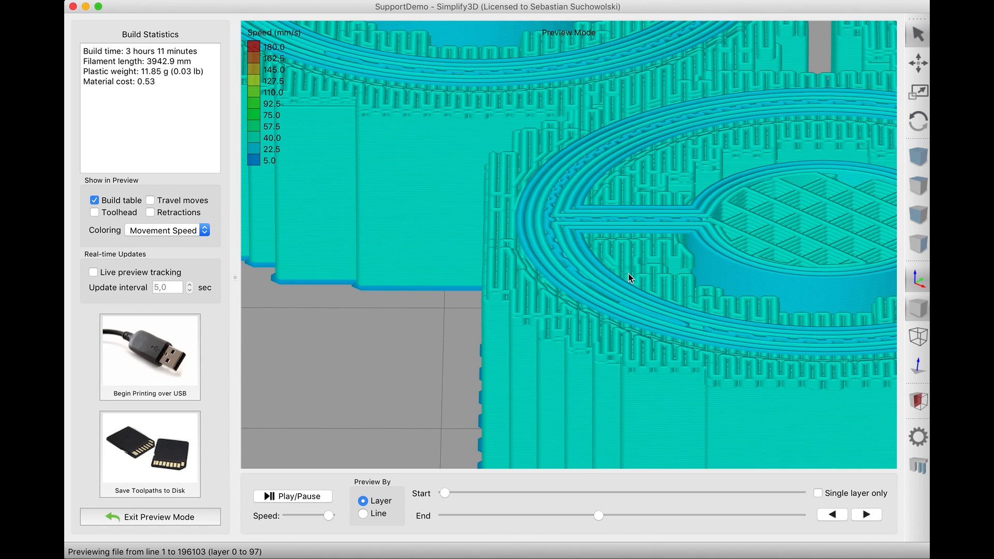
pyautogui.scroll(-1, 591, 311)
pyautogui.scroll(-4, 573, 320)
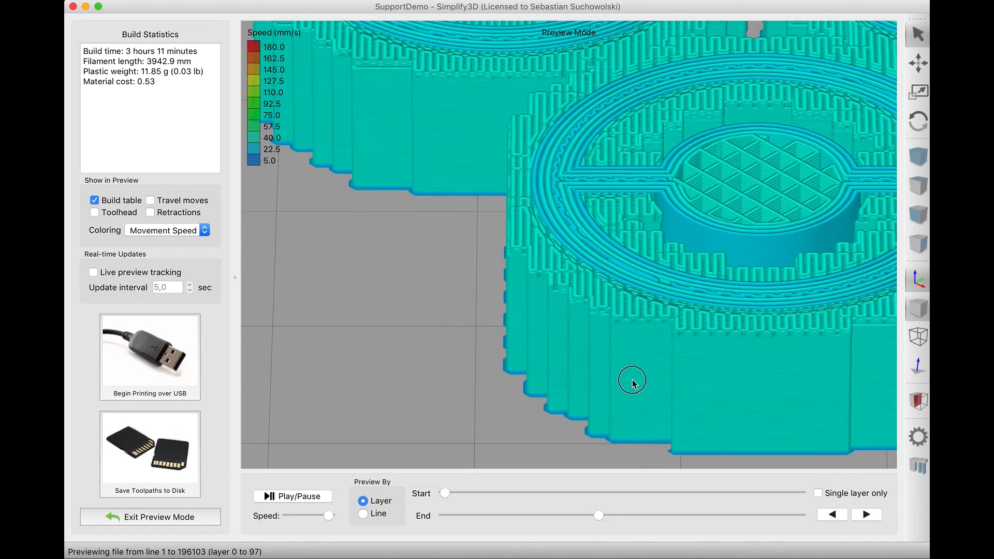
pyautogui.moveTo(688, 244); pyautogui.dragTo(641, 270)
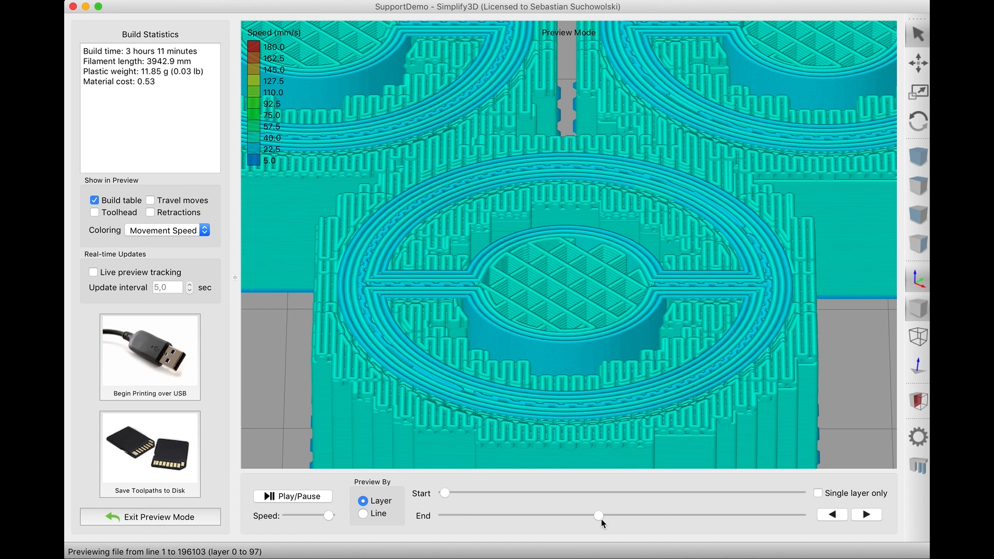
pyautogui.scroll(-10, 599, 406)
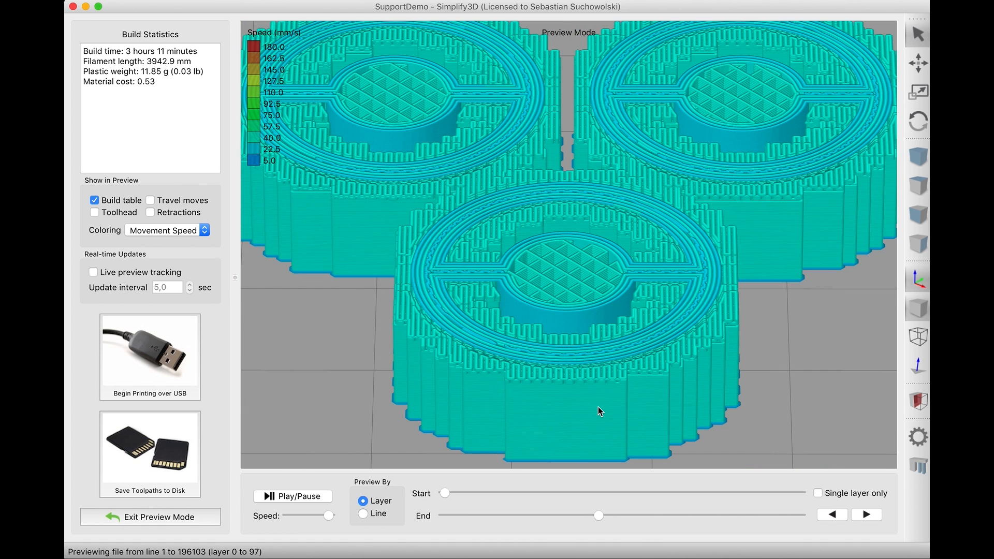
pyautogui.scroll(-3, 599, 406)
pyautogui.moveTo(623, 336); pyautogui.dragTo(628, 352, button='middle')
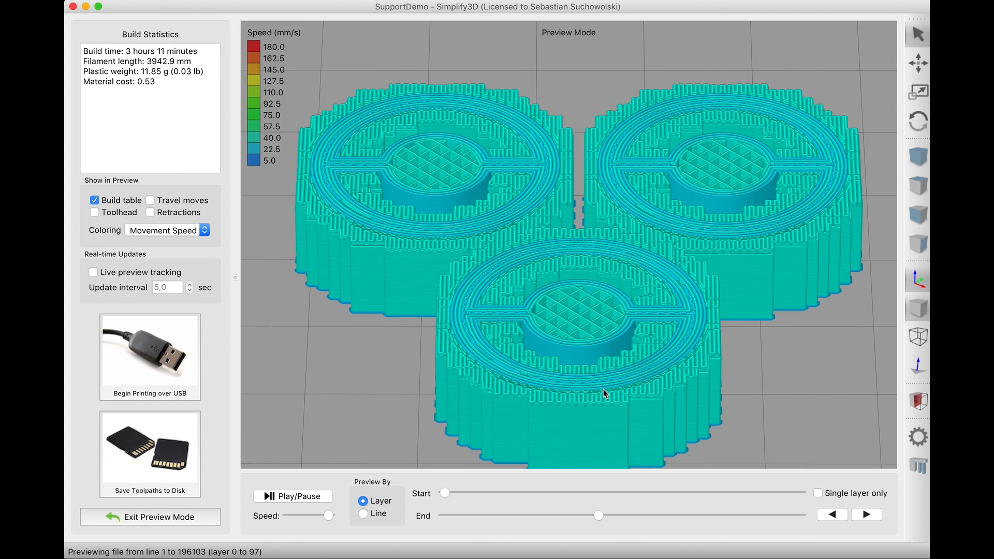
pyautogui.moveTo(598, 518); pyautogui.dragTo(493, 533)
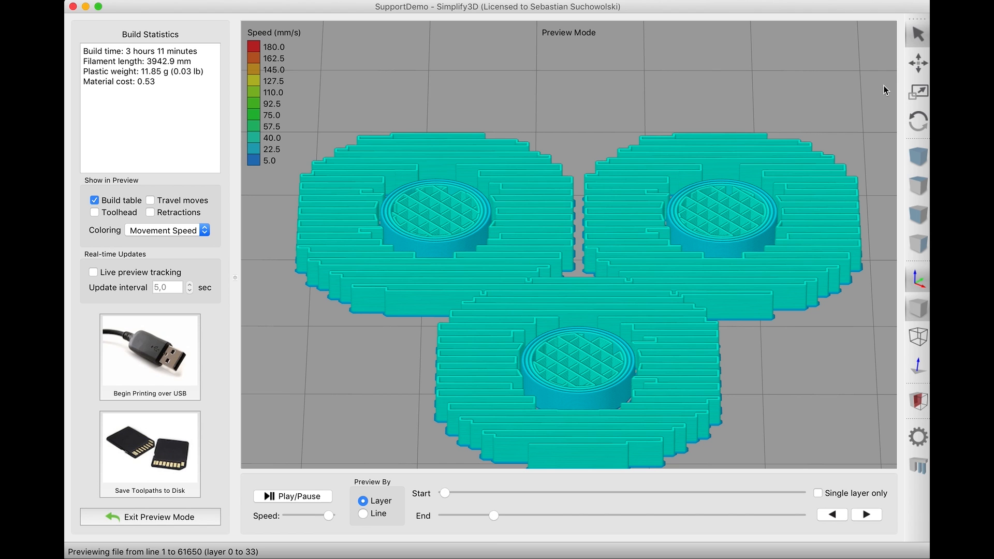
# Switch to Finder and preview support-expansion.mov from the s3d-support-times folder, closing the preview when done.
pyautogui.press('super+Tab')
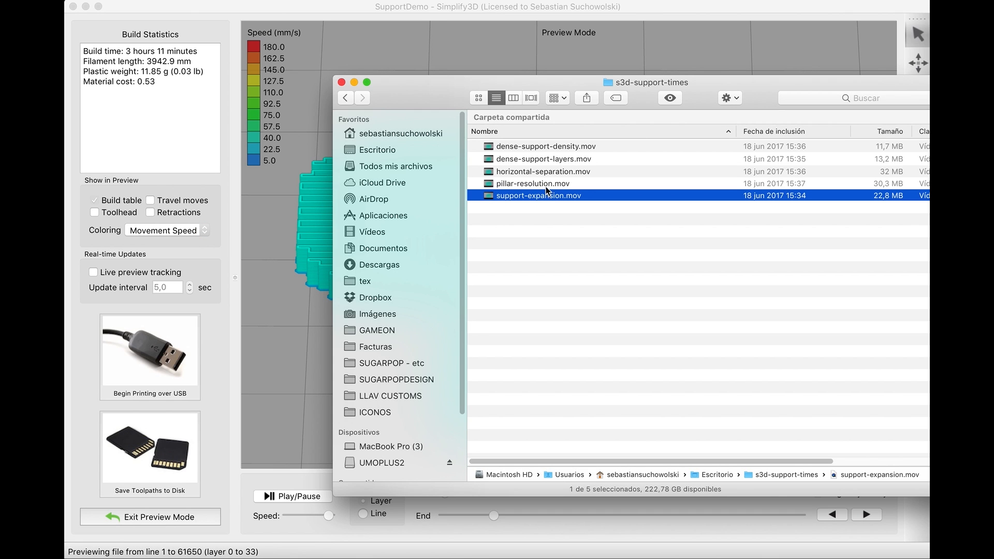
pyautogui.click(541, 215)
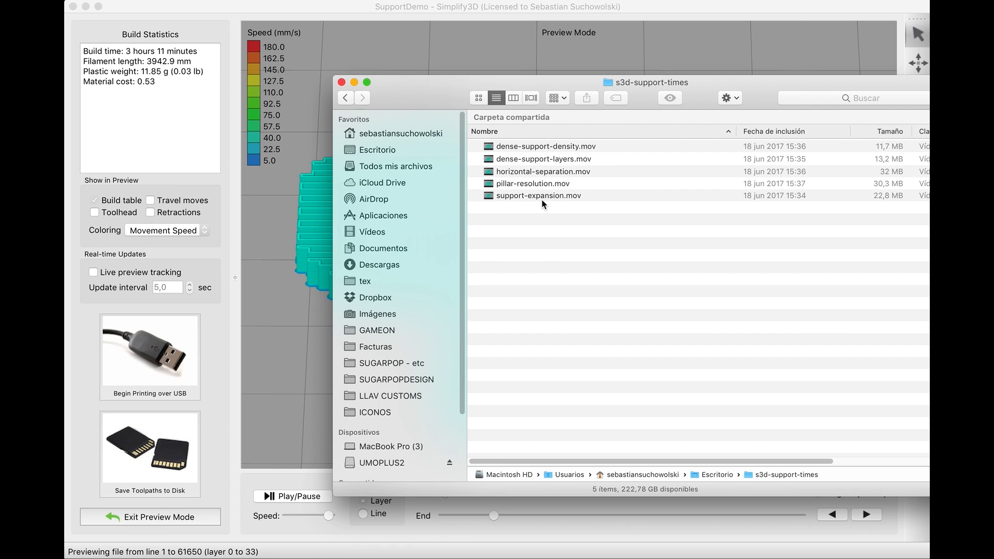
pyautogui.click(540, 173)
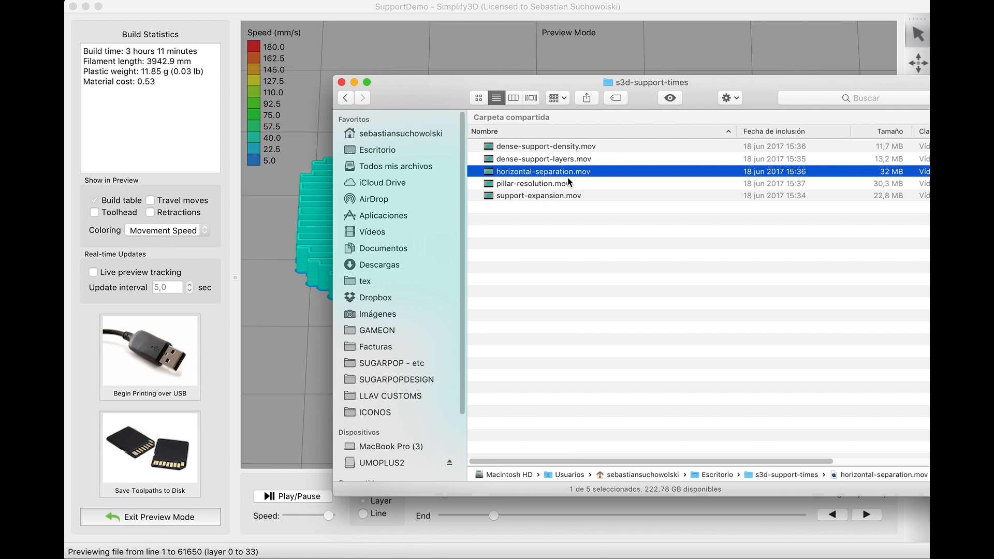
pyautogui.click(546, 196)
pyautogui.press('space')
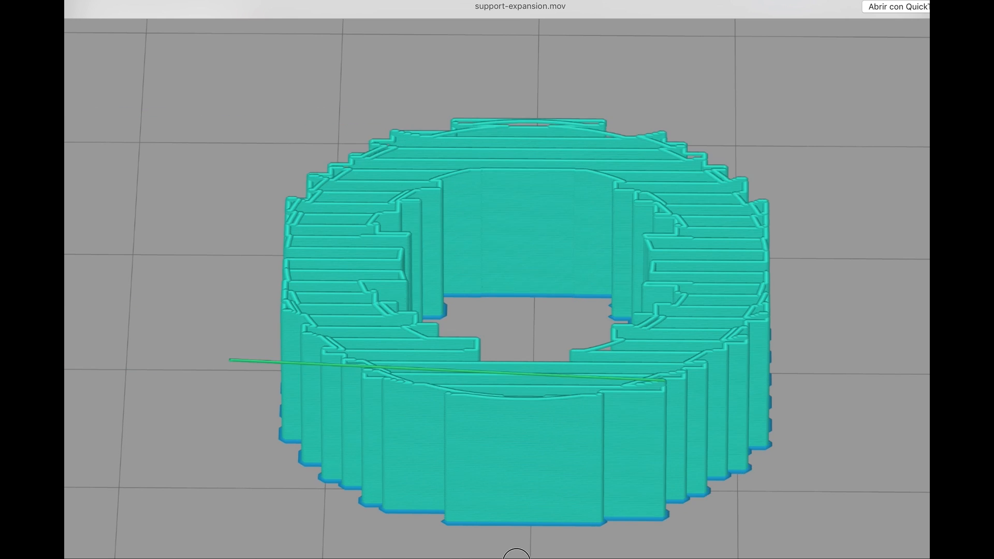
pyautogui.press('space')
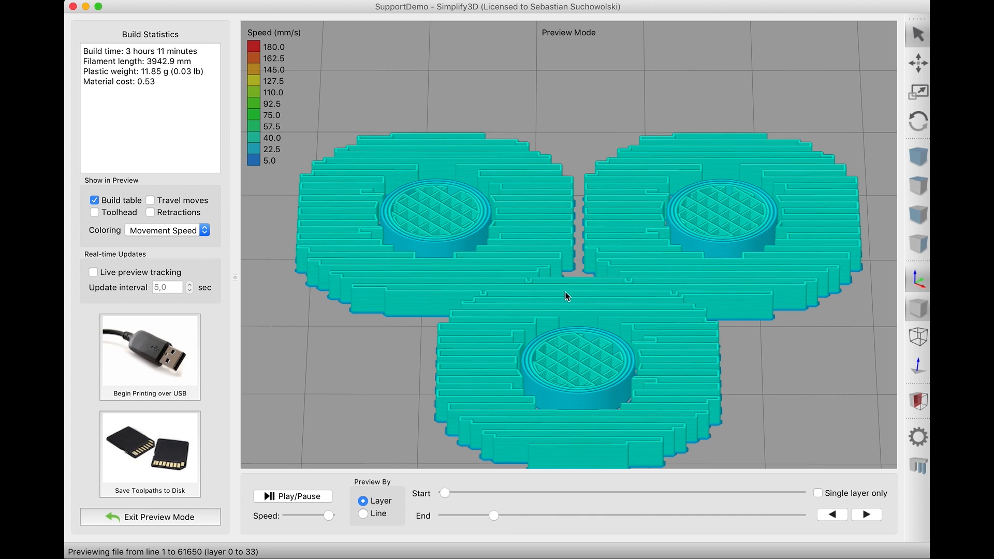
# Exit the toolpath preview and open the Support settings of the Supporttest process.
pyautogui.moveTo(550, 261); pyautogui.dragTo(546, 314)
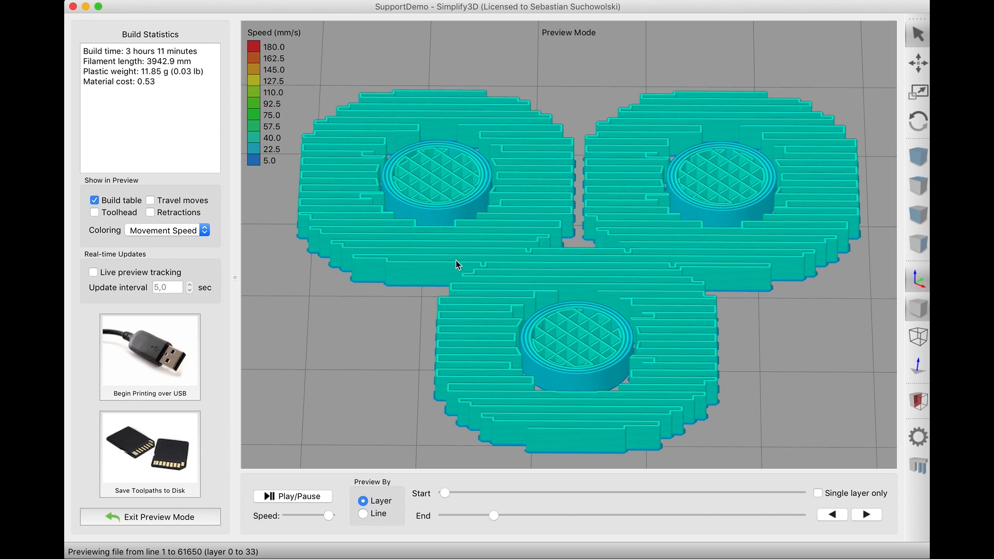
pyautogui.click(189, 520)
pyautogui.doubleClick(129, 319)
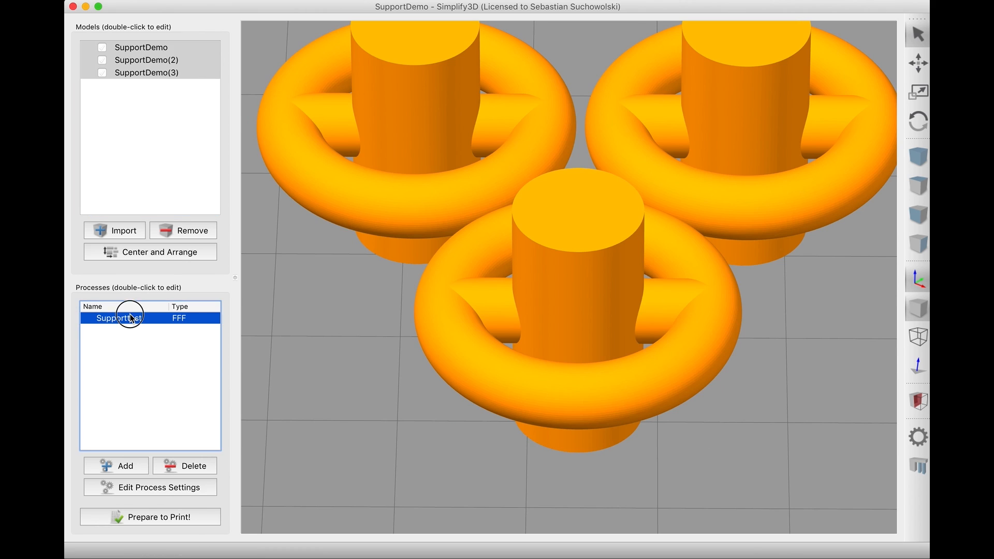
pyautogui.click(397, 139)
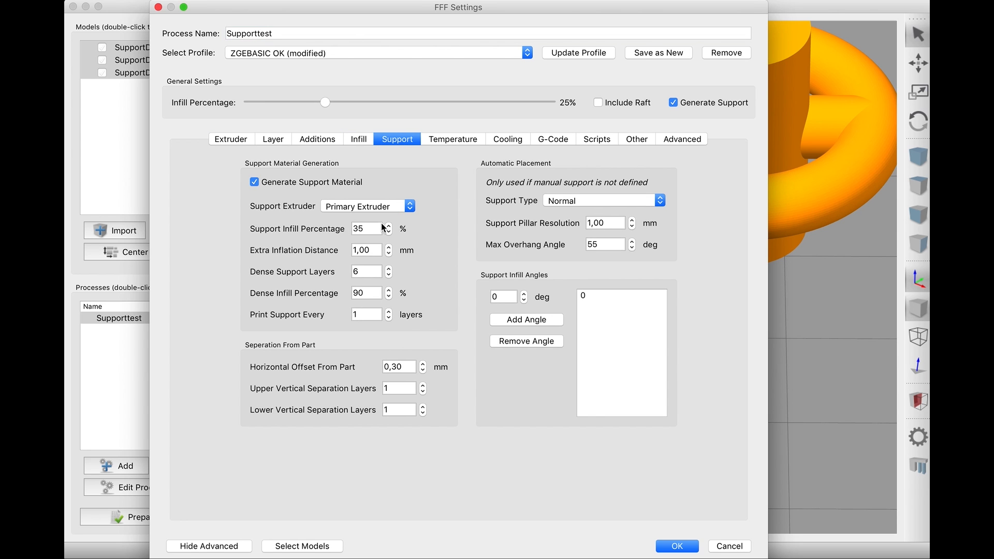
# Review the Support Infill Percentage and Extra Inflation Distance values in the support material settings.
pyautogui.moveTo(371, 229); pyautogui.dragTo(329, 229)
pyautogui.doubleClick(367, 250)
pyautogui.click(330, 247)
# Switch to Finder, replay support-expansion.mov to illustrate the inflation distance, and return to the process settings.
pyautogui.press('super+Tab')
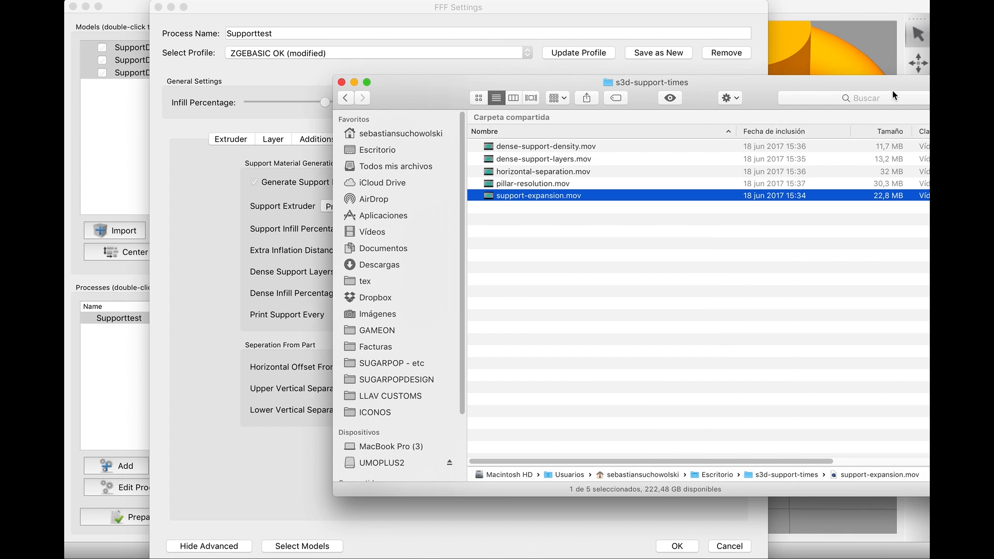
pyautogui.press('space')
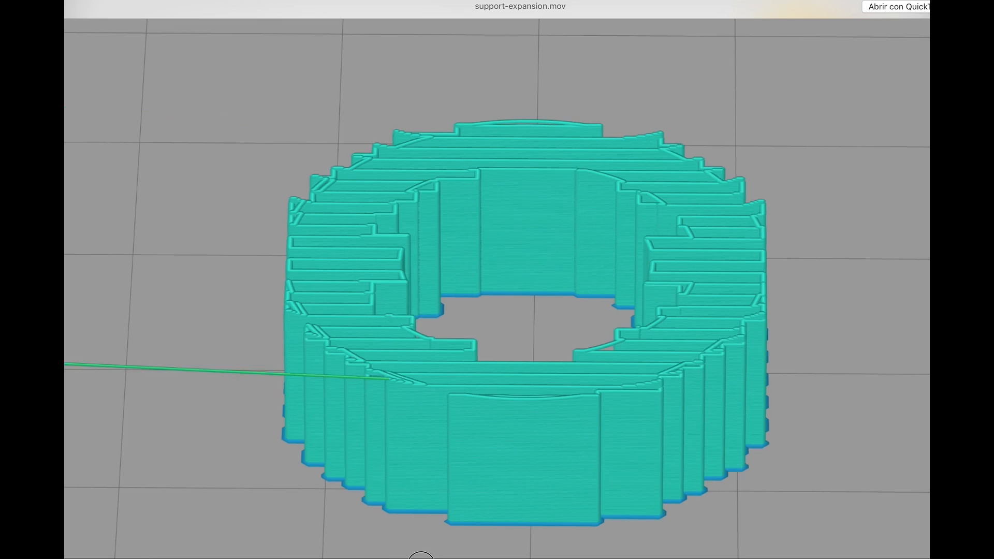
pyautogui.press('space')
pyautogui.press('Escape')
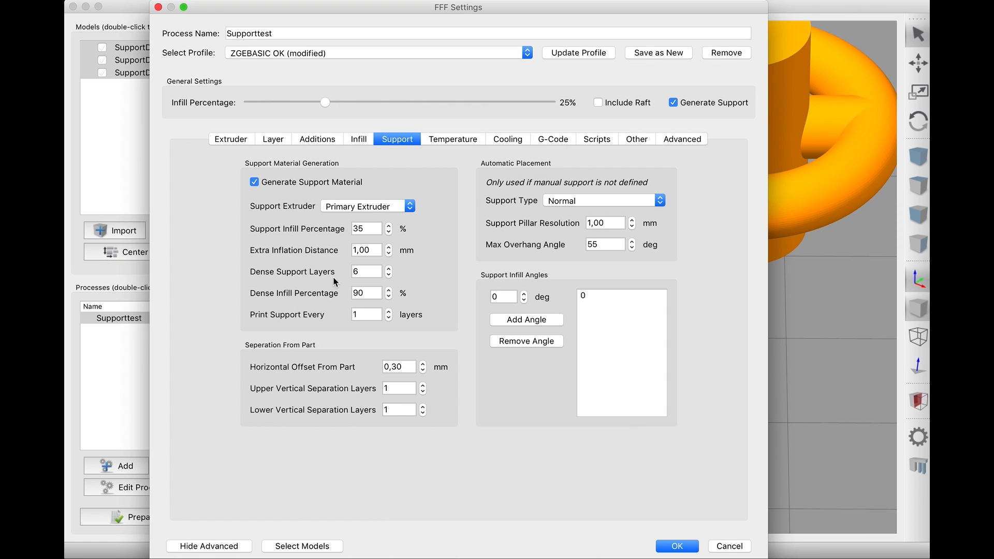
# Check the Dense Support Layers value, cancel out of the process settings, and prepare the models for printing again.
pyautogui.doubleClick(373, 270)
pyautogui.click(731, 547)
pyautogui.click(159, 518)
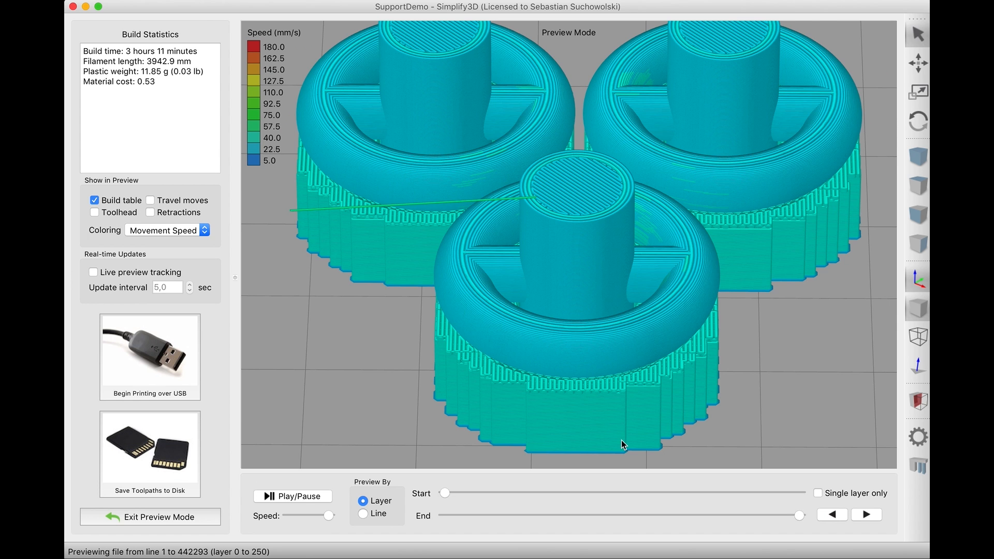
# Color the toolpath preview by Feature Type and limit it to layers 0 to 95 to inspect the dense support.
pyautogui.scroll(6, 622, 440)
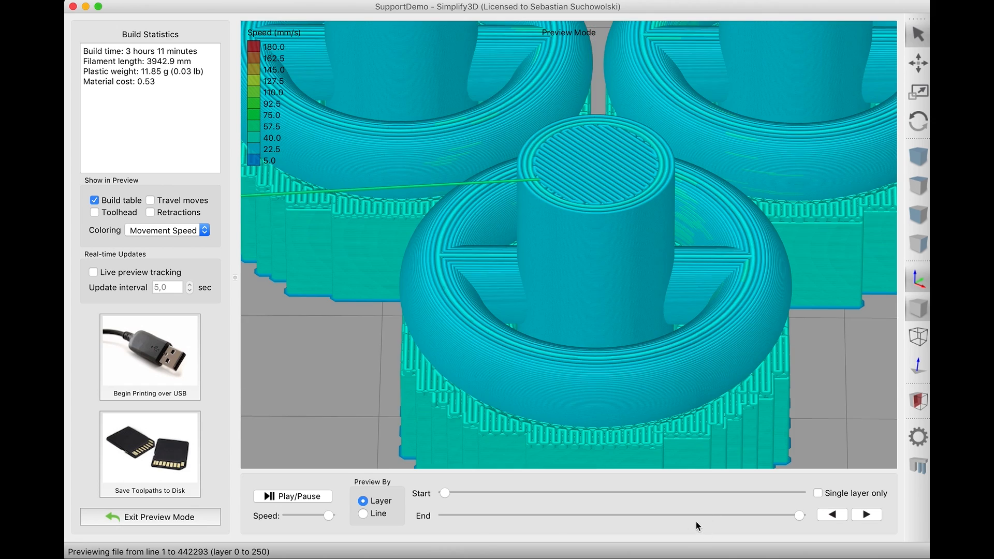
pyautogui.moveTo(665, 515); pyautogui.dragTo(568, 516)
pyautogui.click(174, 233)
pyautogui.click(150, 252)
pyautogui.click(567, 514)
pyautogui.moveTo(568, 515); pyautogui.dragTo(595, 515)
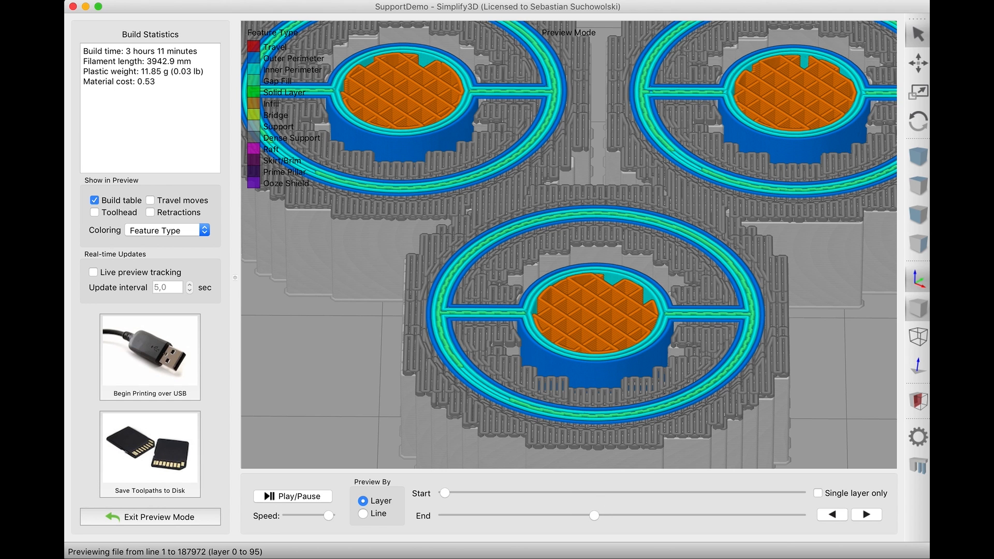
# Exit the preview, check the Dense Infill Percentage in the Supporttest process's support settings, and cancel the dialog.
pyautogui.click(142, 516)
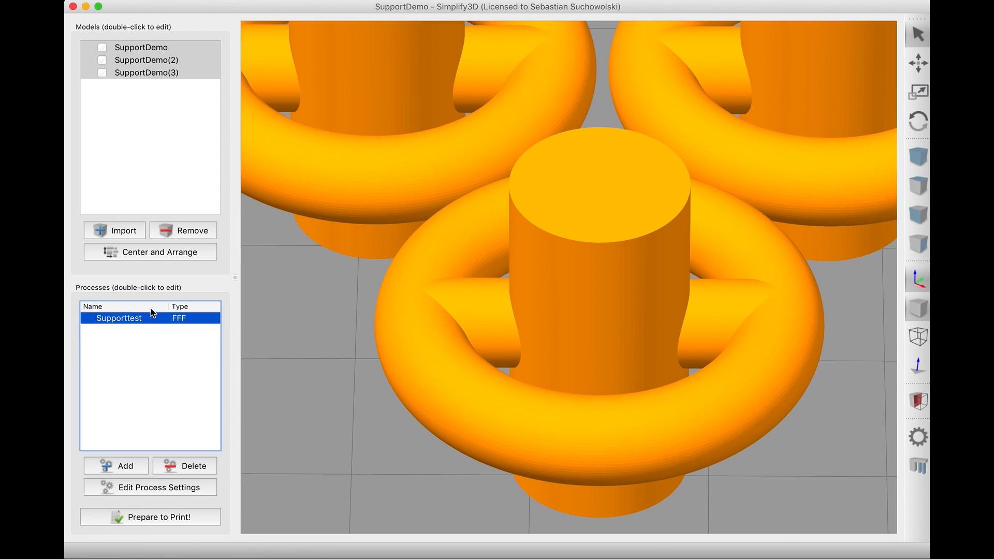
pyautogui.doubleClick(152, 314)
pyautogui.click(391, 140)
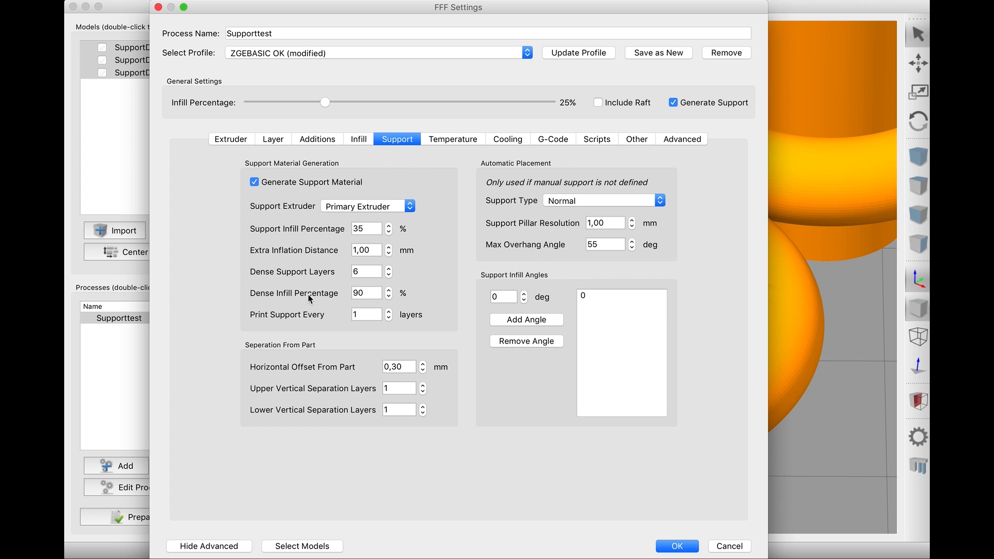
pyautogui.click(740, 545)
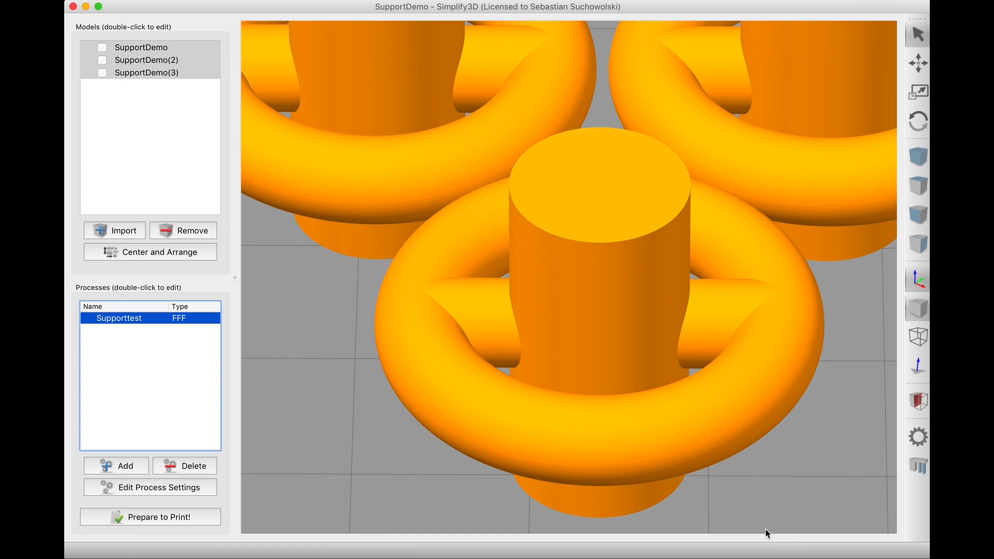
# Switch to Finder, play dense-support-density.mov to illustrate the dense infill percentage, and move the Finder window aside after closing the video.
pyautogui.press('super+Tab')
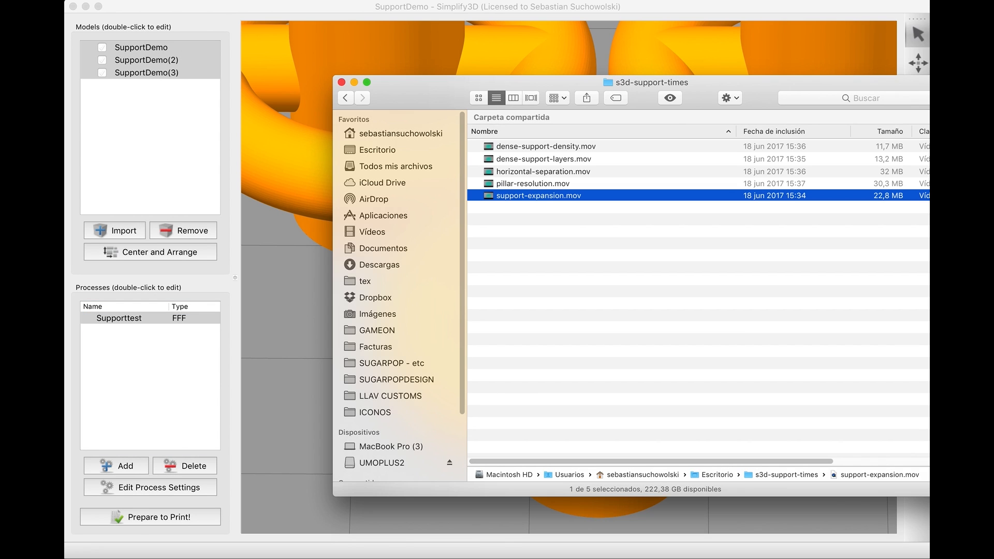
pyautogui.click(533, 149)
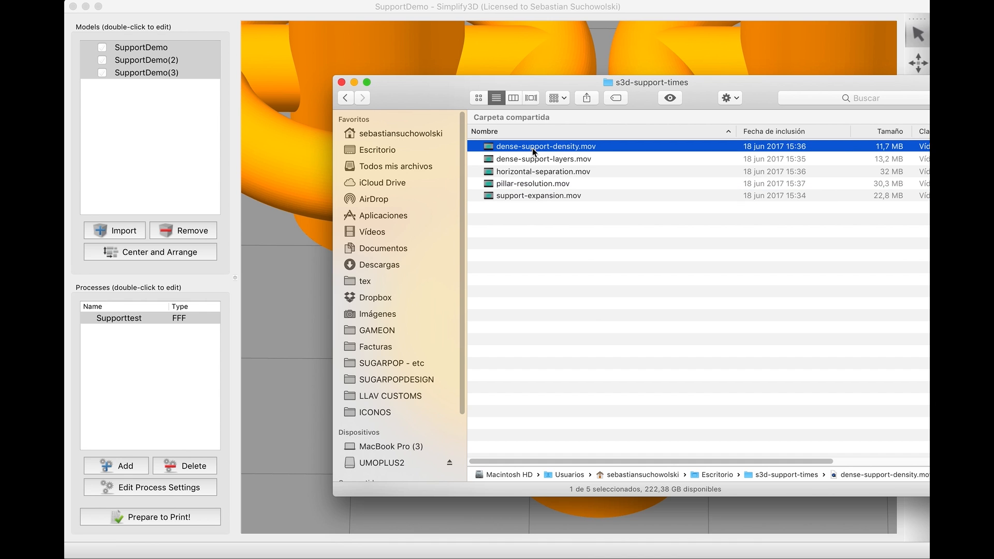
pyautogui.press('space')
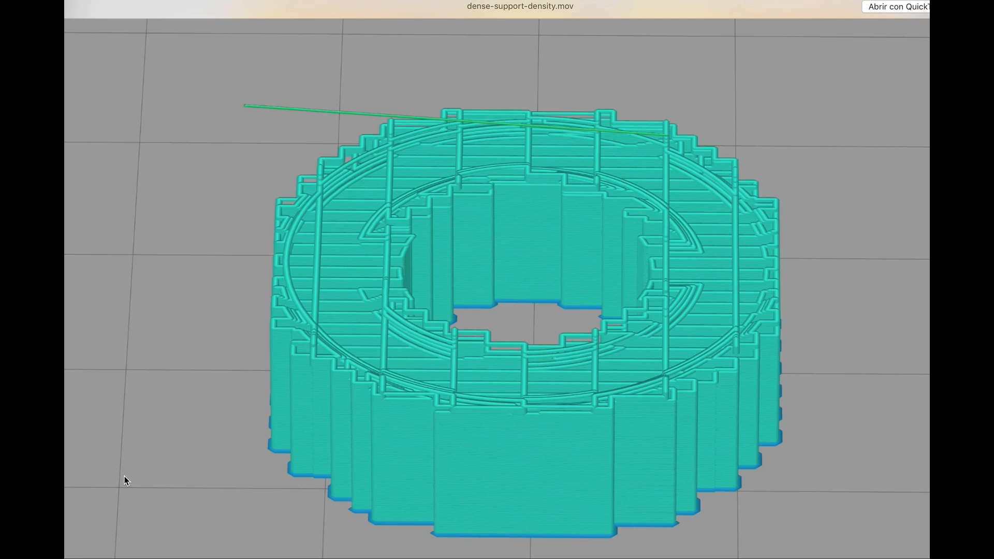
pyautogui.press('space')
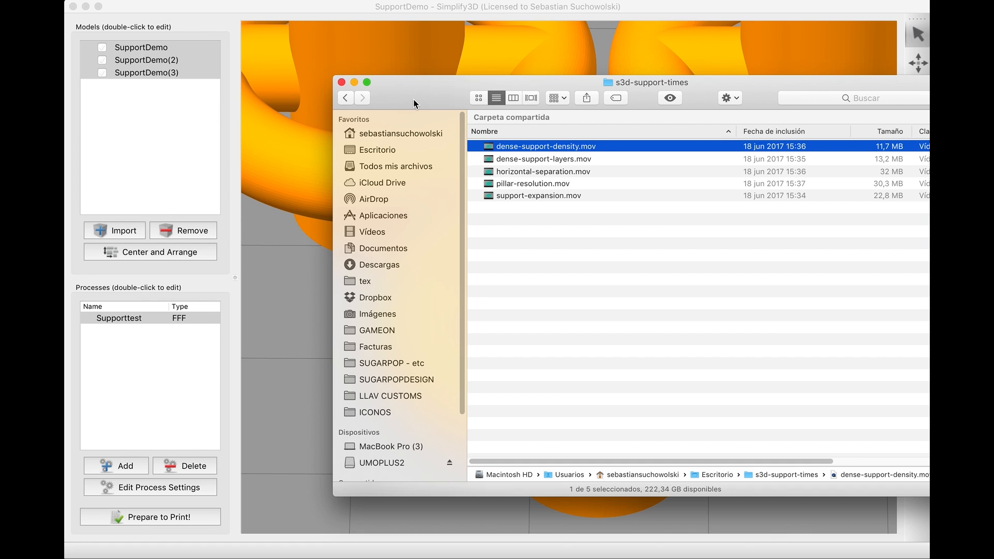
pyautogui.moveTo(411, 98); pyautogui.dragTo(502, 141)
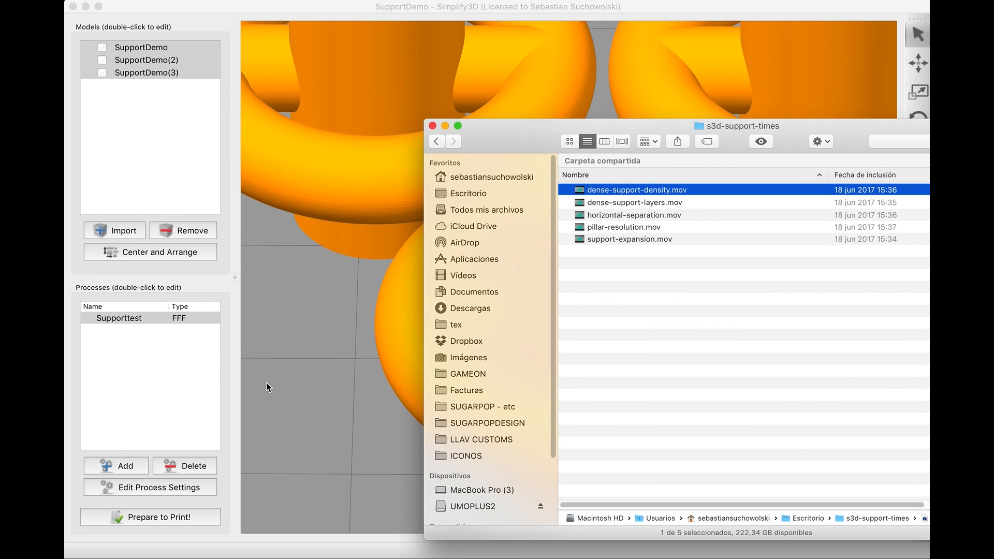
# Return to Simplify3D, prepare the models for printing, and lower the preview's end layer to inspect the supports.
pyautogui.click(298, 480)
pyautogui.press('super+p')
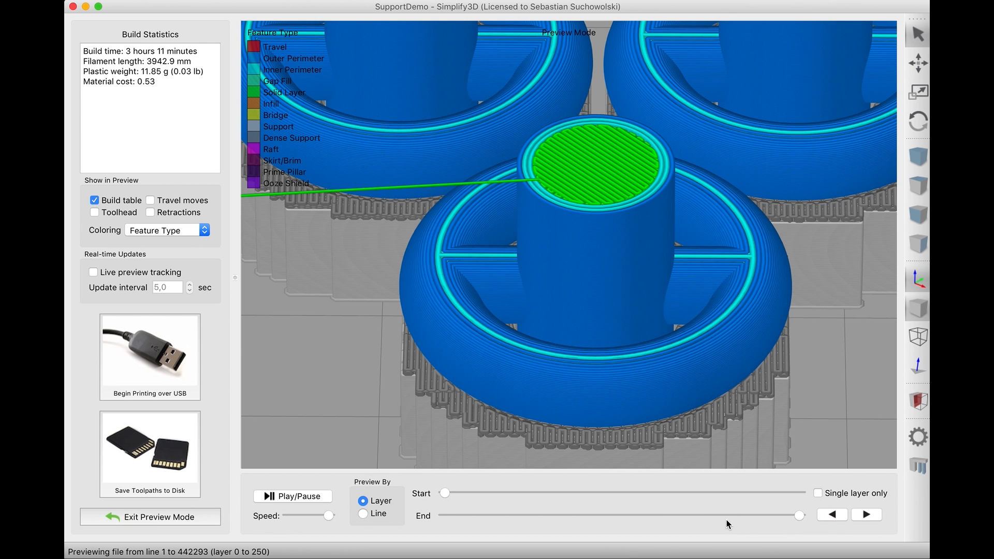
pyautogui.moveTo(660, 515); pyautogui.dragTo(646, 516)
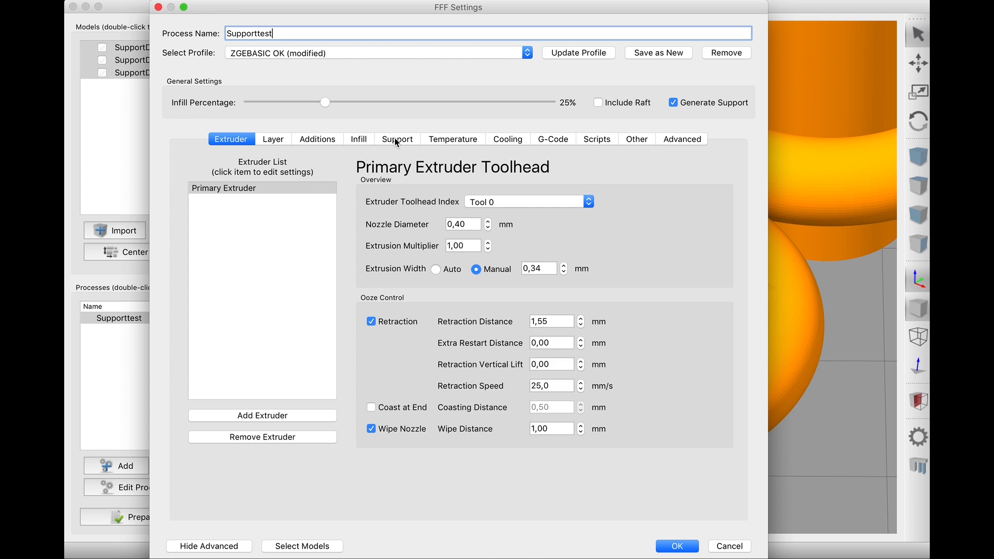
# Review the Print Support Every and Horizontal Offset From Part values in the support settings and cancel the dialog.
pyautogui.click(396, 138)
pyautogui.click(369, 316)
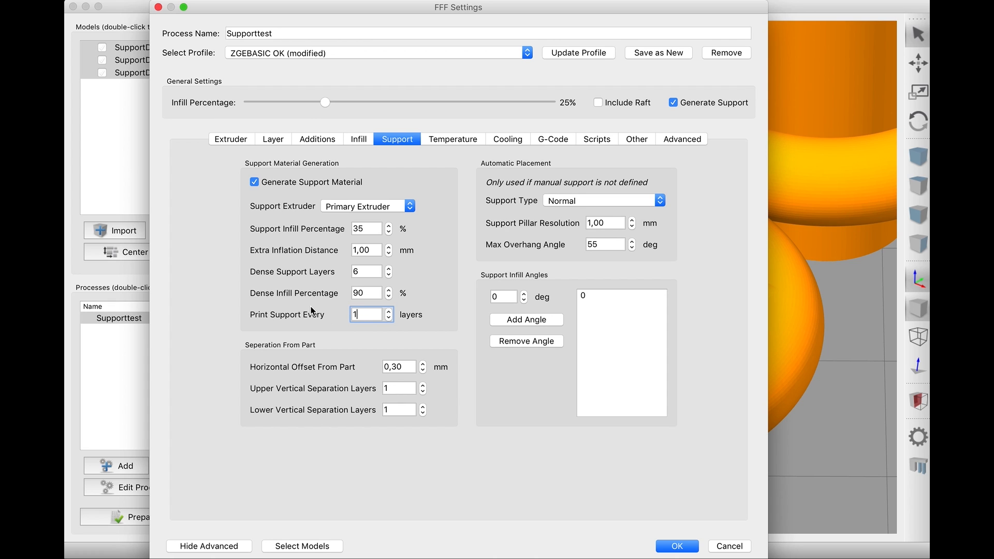
pyautogui.click(439, 330)
pyautogui.click(386, 366)
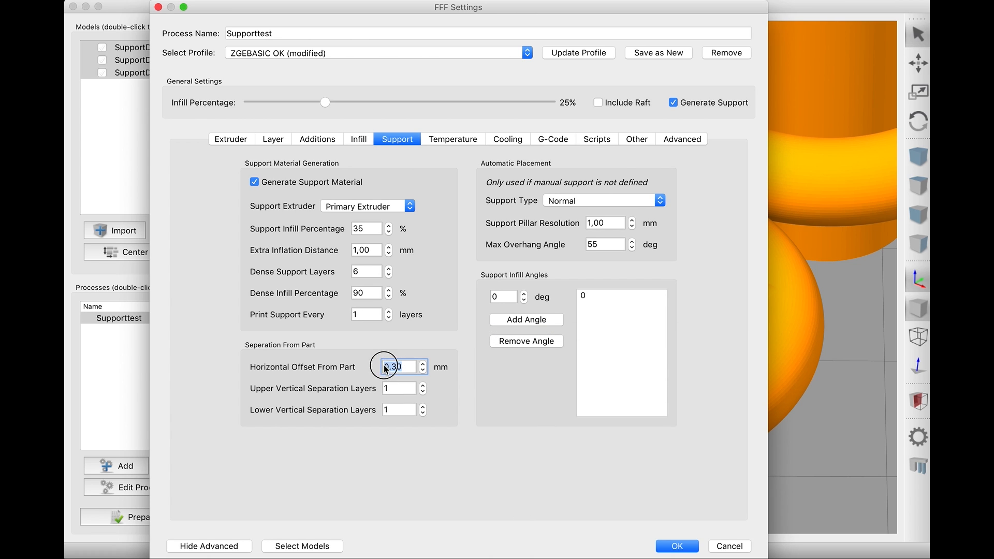
pyautogui.click(408, 367)
pyautogui.click(730, 546)
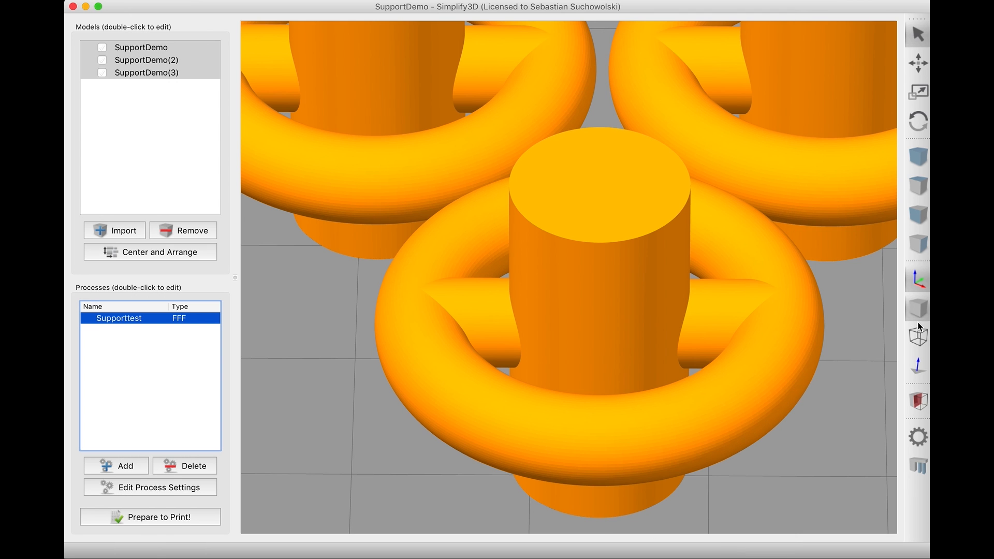
# Switch to Finder and play horizontal-separation.mov to illustrate the horizontal offset from the part.
pyautogui.press('super+Tab')
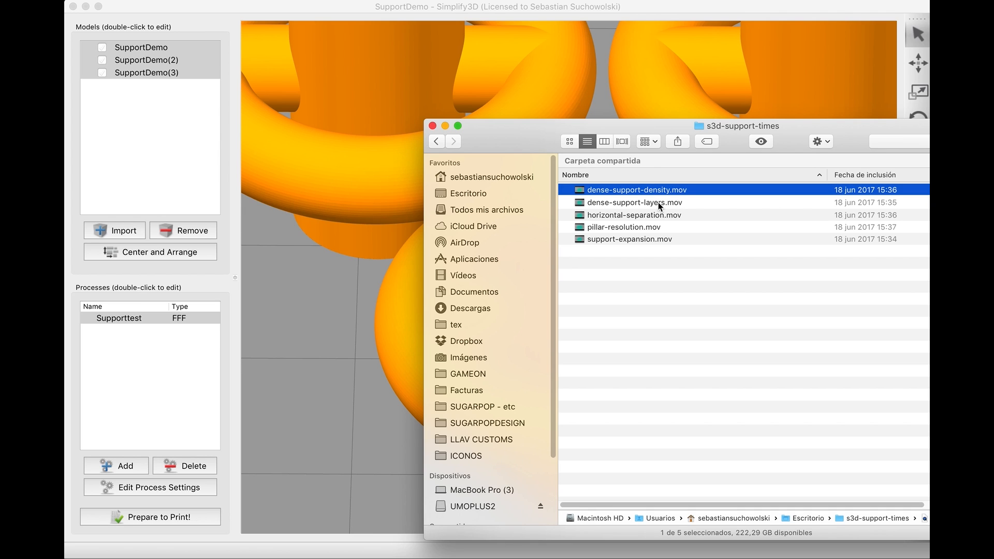
pyautogui.click(624, 204)
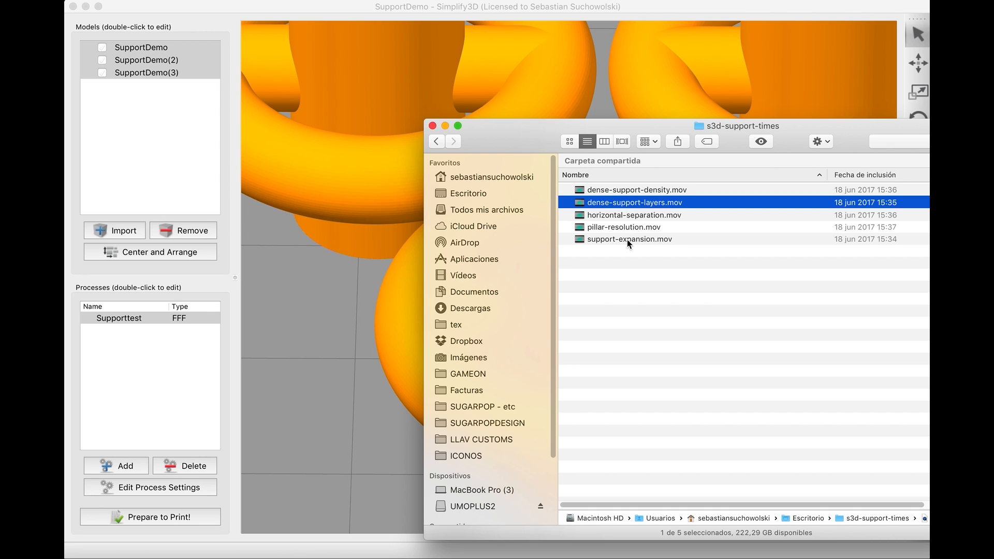
pyautogui.click(632, 216)
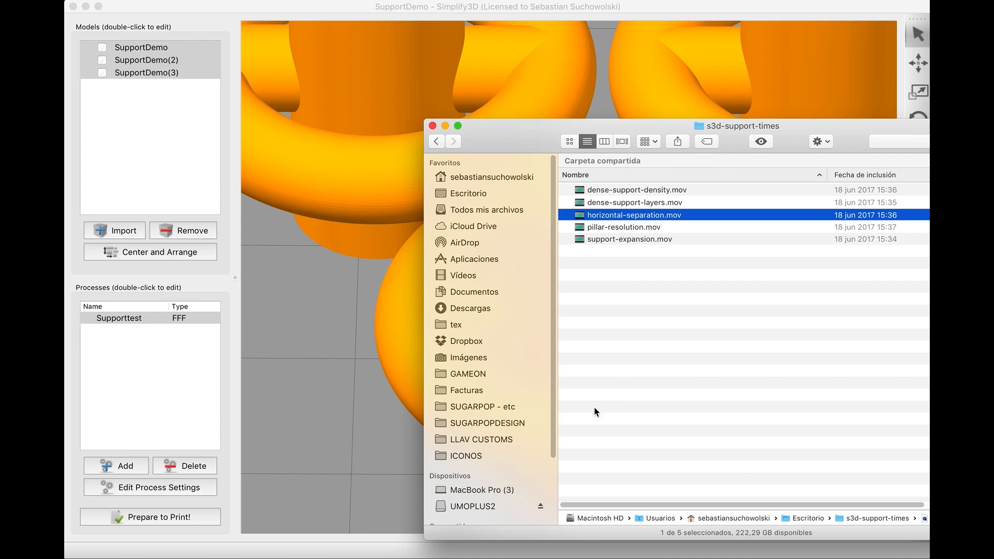
pyautogui.press('space')
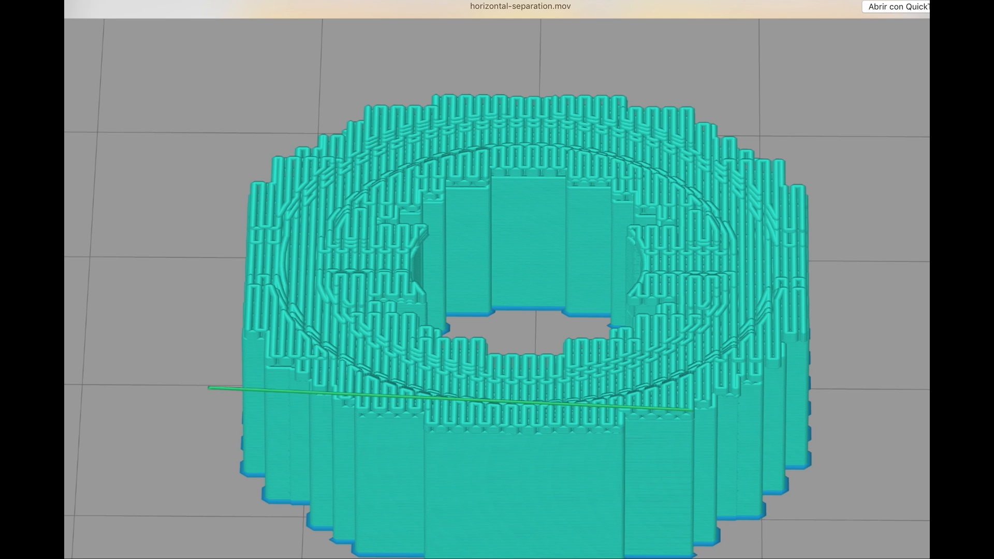
pyautogui.press('space')
# Return to Simplify3D, prepare the models for printing, and inspect the gap between part and support up to layer 26.
pyautogui.click(338, 462)
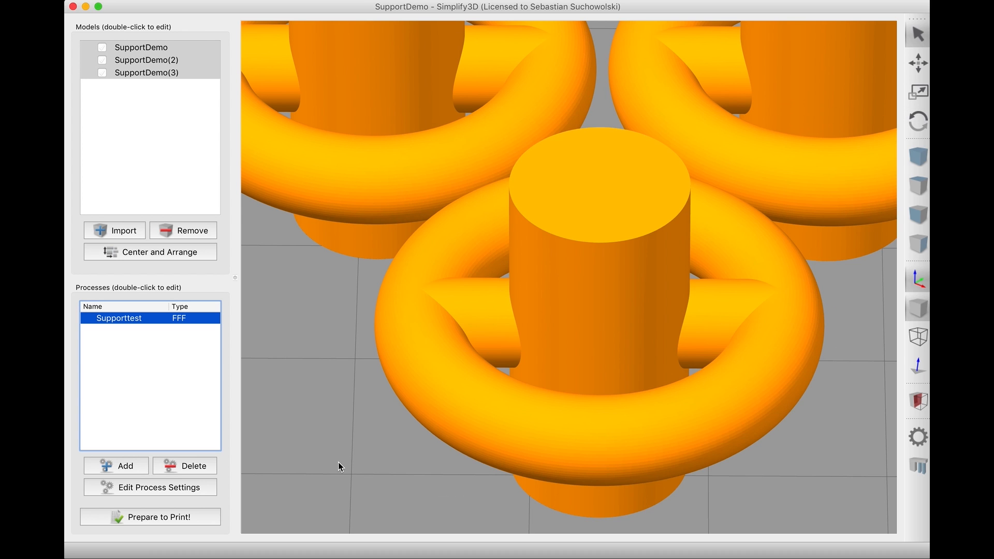
pyautogui.click(175, 510)
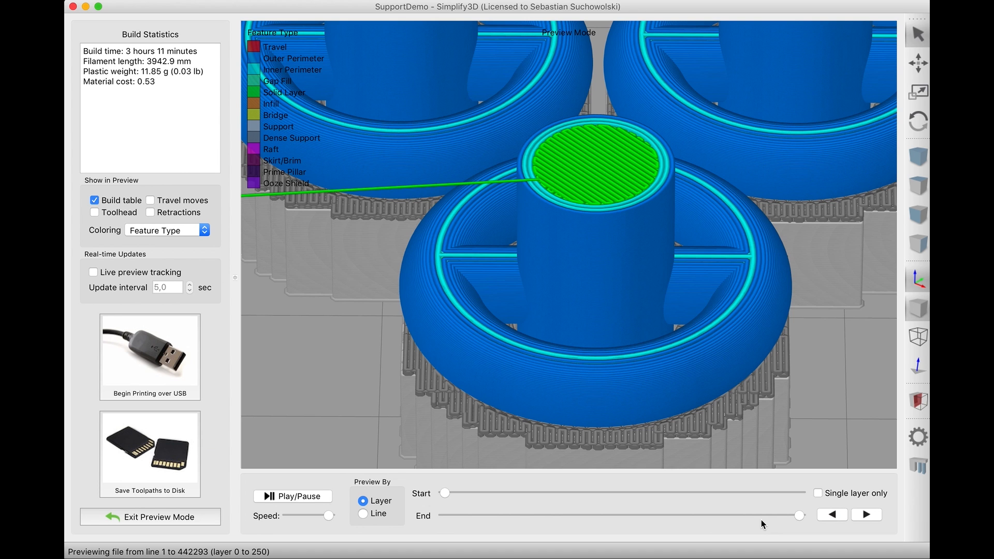
pyautogui.moveTo(731, 515); pyautogui.dragTo(482, 451)
pyautogui.scroll(10, 480, 393)
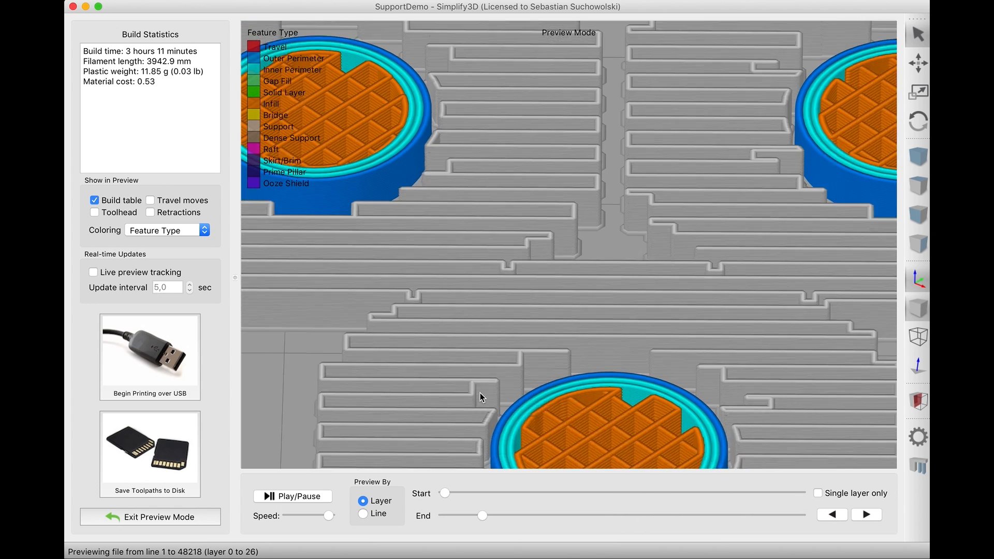
# Inspect the separation between the rings and their supports in the preview at layer 95 and further up at layer 129.
pyautogui.moveTo(517, 515); pyautogui.dragTo(594, 534)
pyautogui.scroll(10, 576, 346)
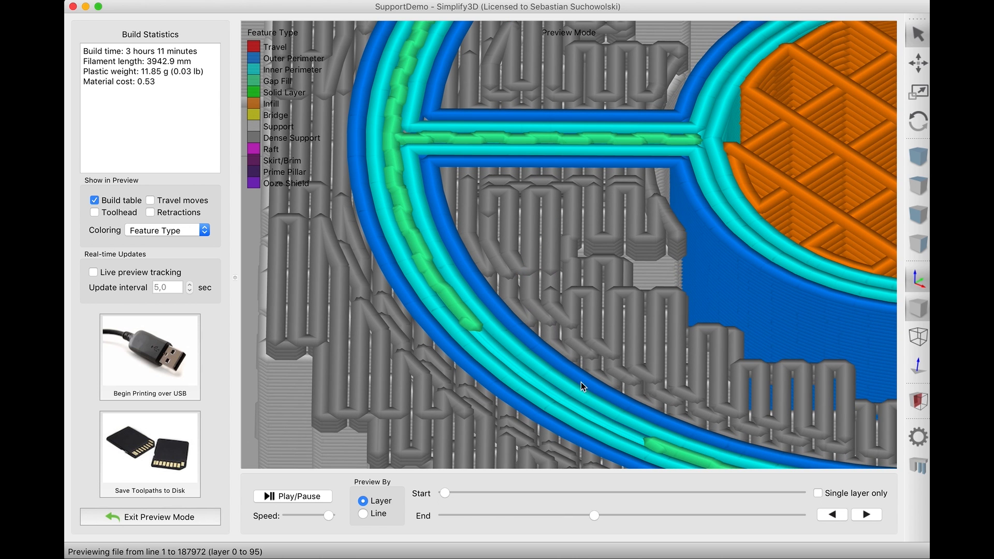
pyautogui.moveTo(596, 517)
pyautogui.mouseDown()
pyautogui.moveTo(584, 519)
pyautogui.moveTo(594, 518)
pyautogui.mouseUp()
pyautogui.scroll(-10, 595, 418)
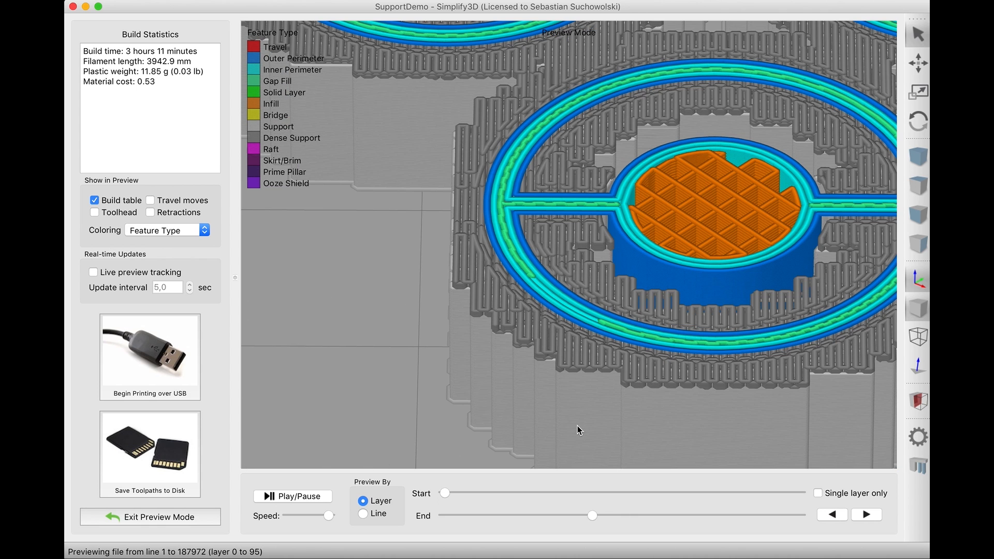
pyautogui.scroll(-4, 666, 405)
pyautogui.moveTo(666, 345); pyautogui.dragTo(652, 363, button='right')
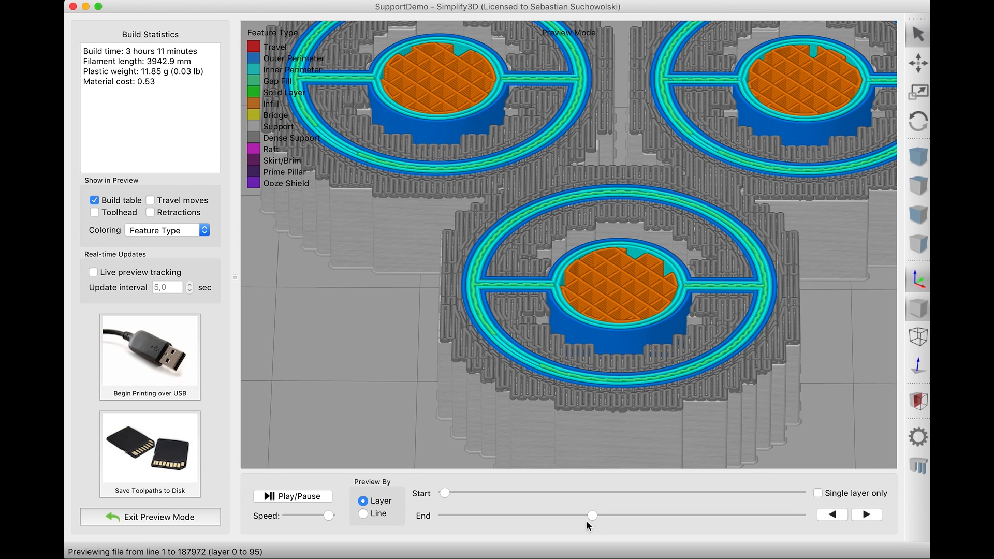
pyautogui.moveTo(602, 518); pyautogui.dragTo(695, 522)
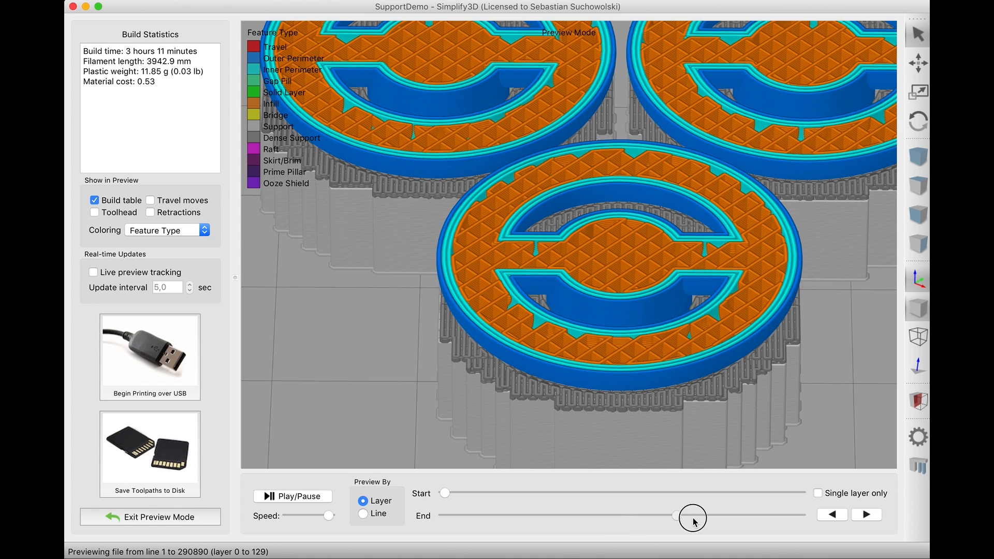
# Exit the toolpath preview and open the Support settings of the Supporttest process.
pyautogui.click(181, 517)
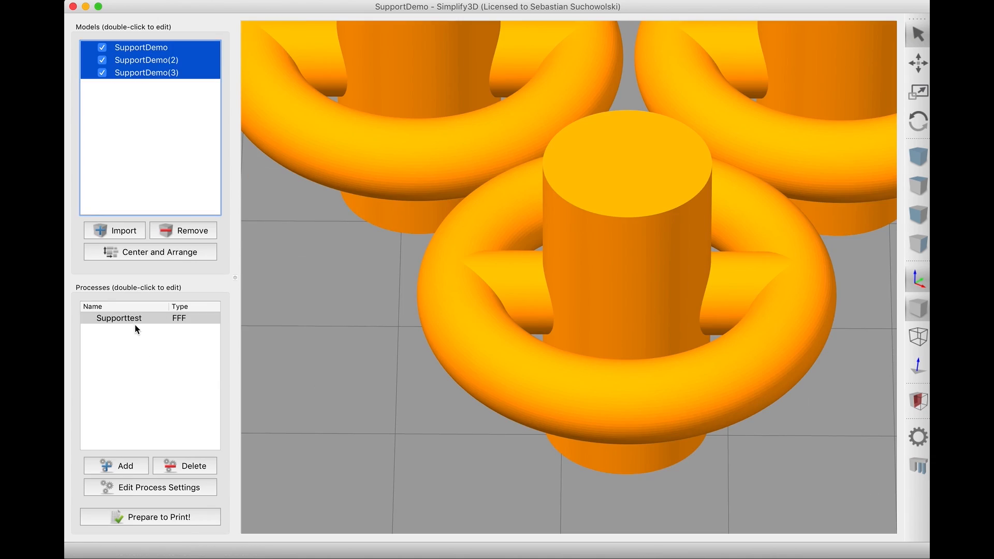
pyautogui.doubleClick(134, 324)
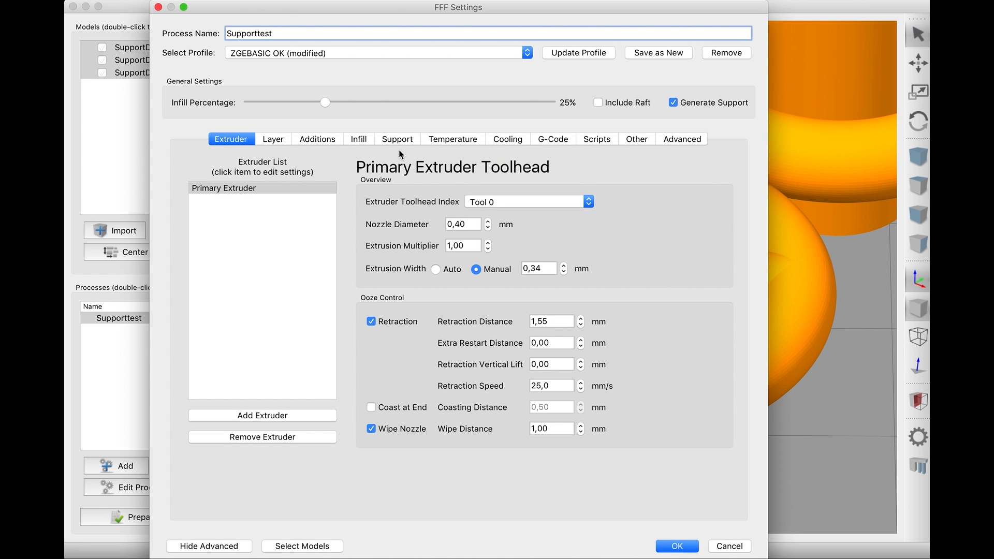
pyautogui.click(404, 141)
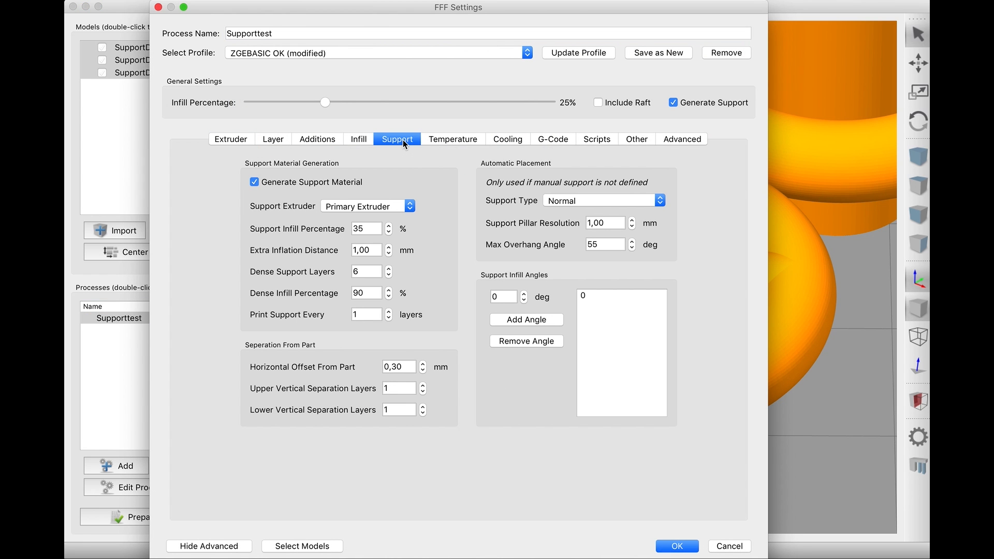
# Set the Support Pillar Resolution to 1 mm and confirm the process settings.
pyautogui.click(625, 223)
pyautogui.moveTo(613, 222); pyautogui.dragTo(545, 227)
pyautogui.moveTo(607, 223); pyautogui.dragTo(581, 235)
pyautogui.click(557, 226)
pyautogui.doubleClick(591, 223)
pyautogui.write('1')
pyautogui.click(610, 357)
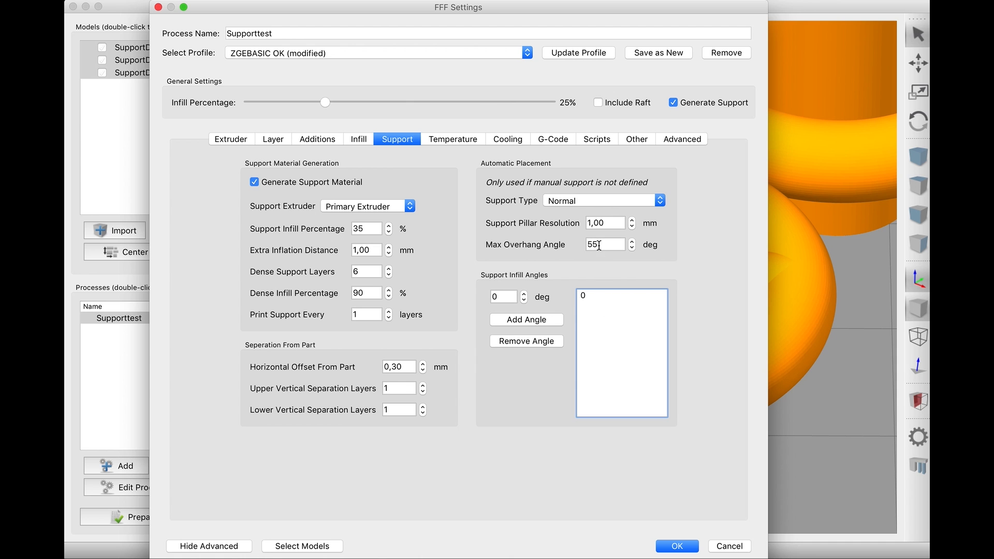
pyautogui.click(689, 550)
# Open Support Generation with the models seen from below and generate automatic supports with a 1,00 mm pillar resolution.
pyautogui.moveTo(677, 118); pyautogui.dragTo(796, 162)
pyautogui.click(925, 474)
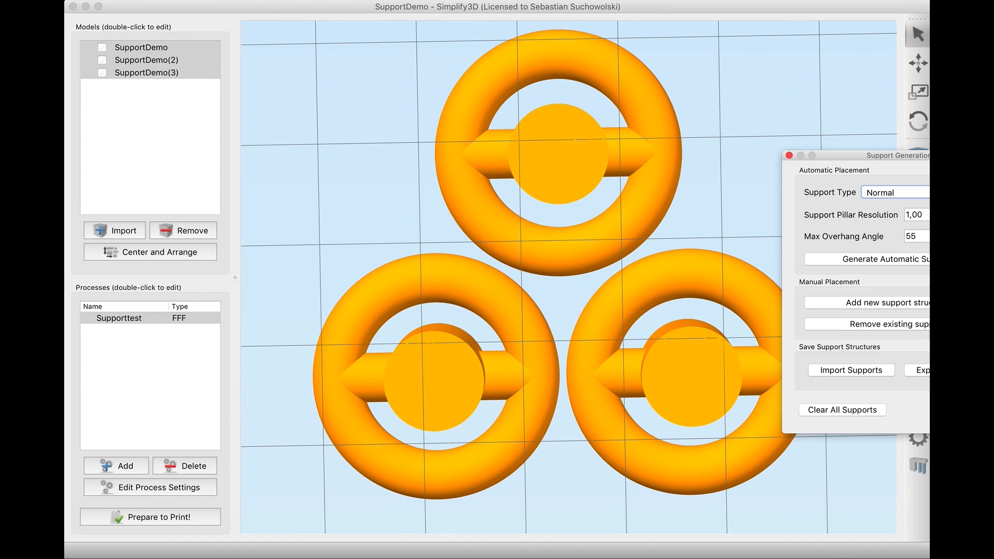
pyautogui.moveTo(862, 158); pyautogui.dragTo(766, 128)
pyautogui.doubleClick(828, 186)
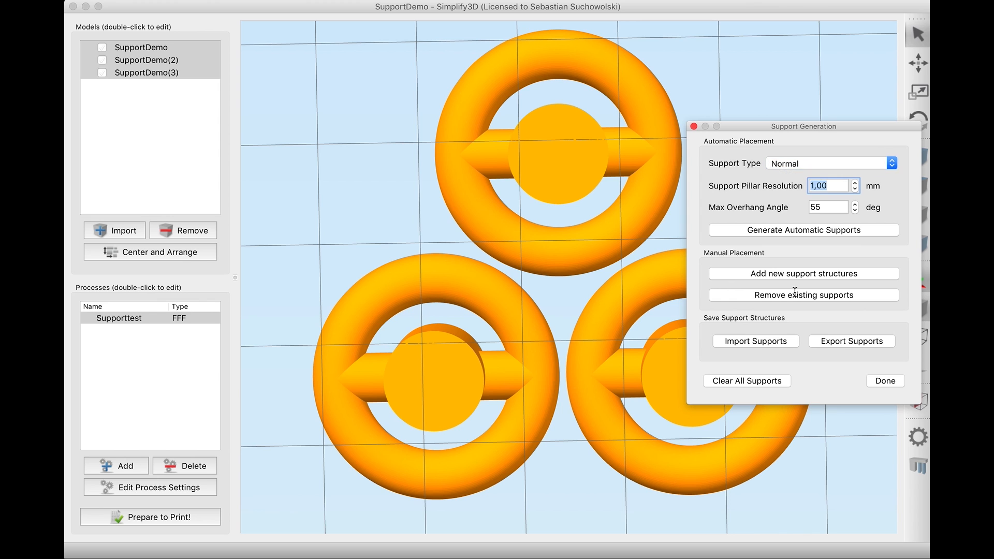
pyautogui.click(820, 234)
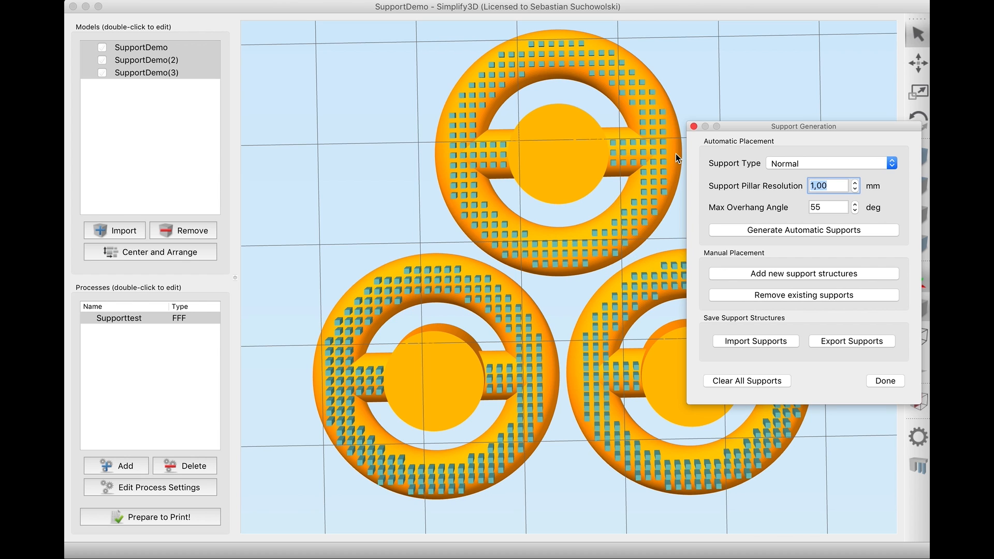
# Regenerate the automatic supports with Support Pillar Resolutions of 1,2 mm, 1,4 mm and 2 mm in turn.
pyautogui.write('1,2')
pyautogui.click(832, 232)
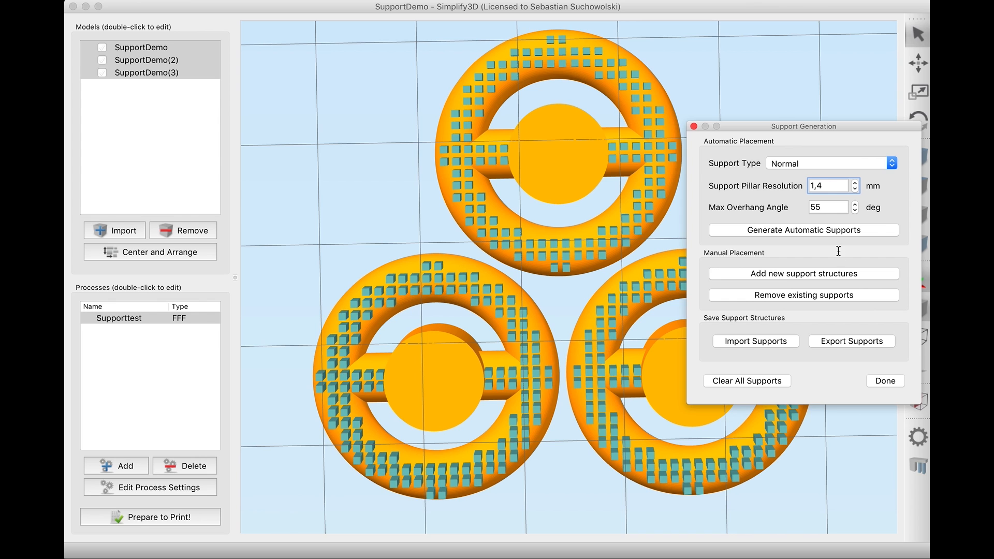
pyautogui.click(837, 230)
pyautogui.doubleClick(815, 185)
pyautogui.write('2')
pyautogui.click(837, 230)
# Regenerate the automatic supports with a Support Pillar Resolution of 3 mm and again with 4 mm.
pyautogui.doubleClick(827, 186)
pyautogui.write('3')
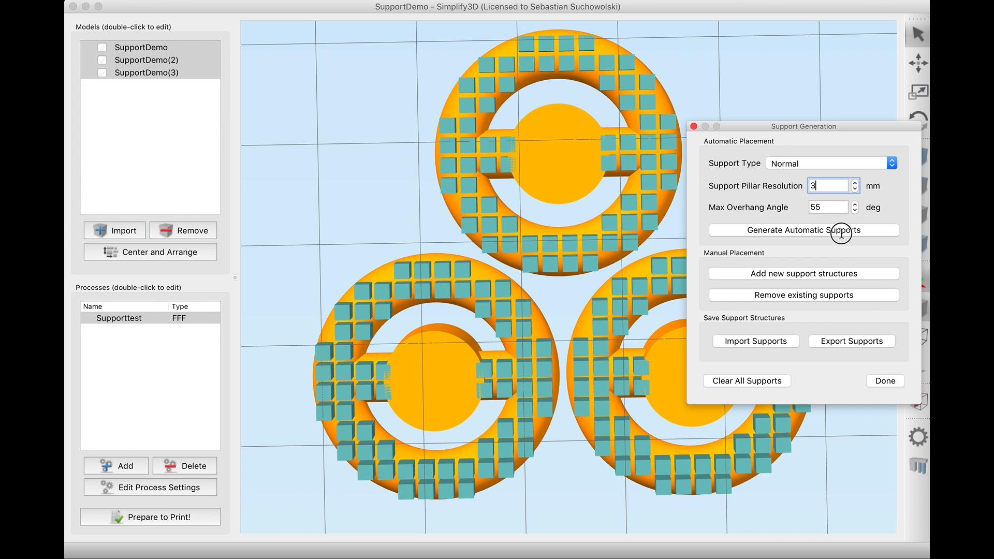
pyautogui.click(839, 231)
pyautogui.doubleClick(814, 185)
pyautogui.write('4')
pyautogui.click(839, 231)
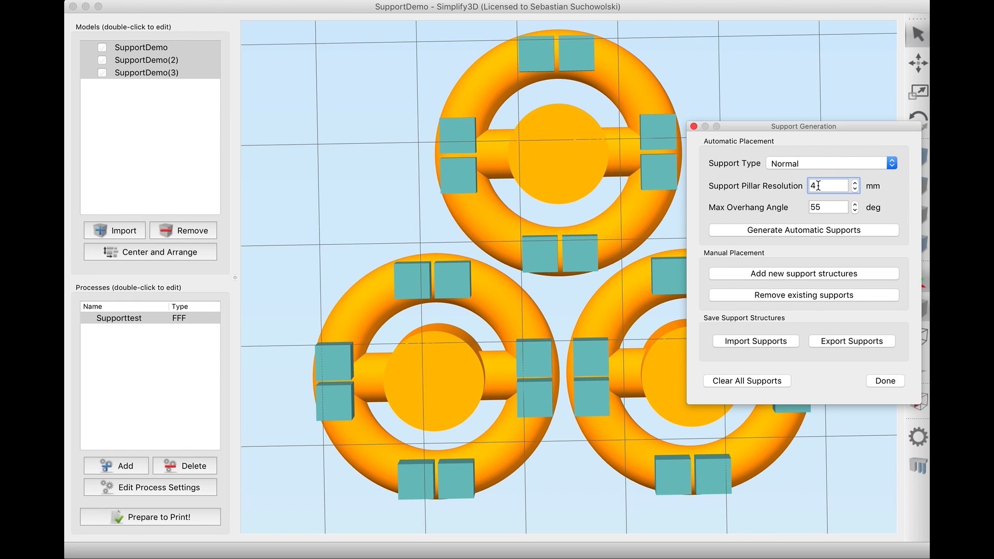
# Slice the three models with the 4 mm pillars and cut the toolpath preview back to layer 111.
pyautogui.moveTo(756, 54); pyautogui.dragTo(659, 75)
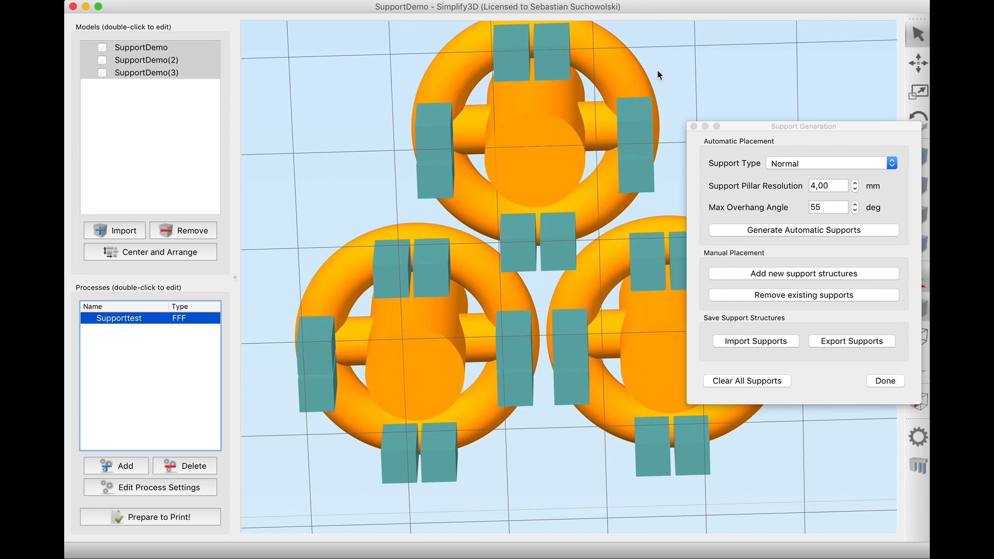
pyautogui.click(191, 521)
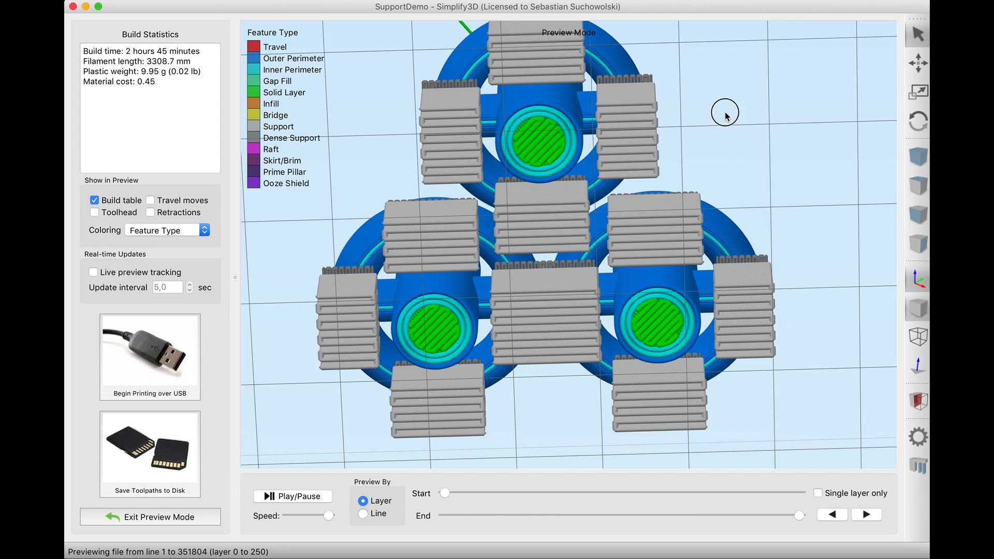
pyautogui.moveTo(725, 113); pyautogui.dragTo(636, 423)
pyautogui.scroll(5, 659, 326)
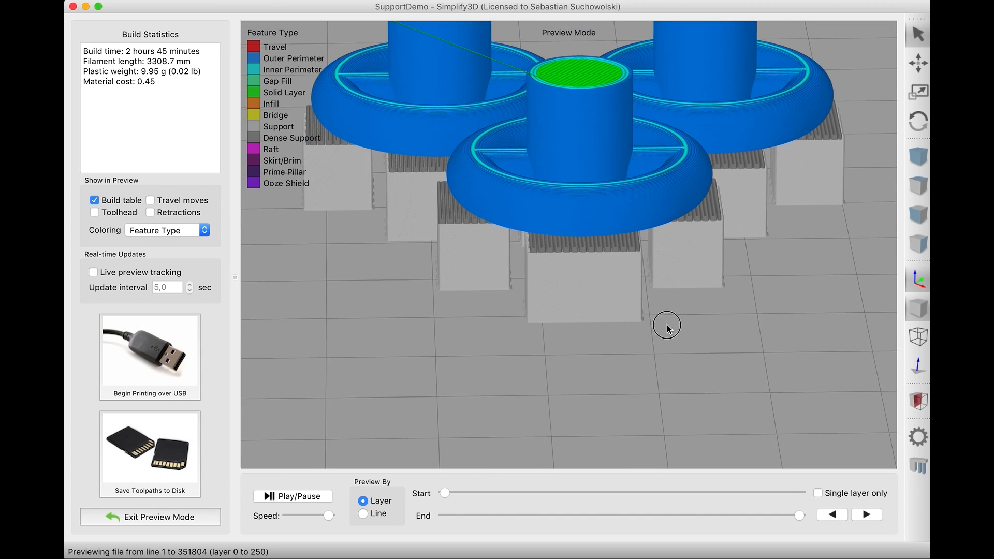
pyautogui.scroll(3, 680, 356)
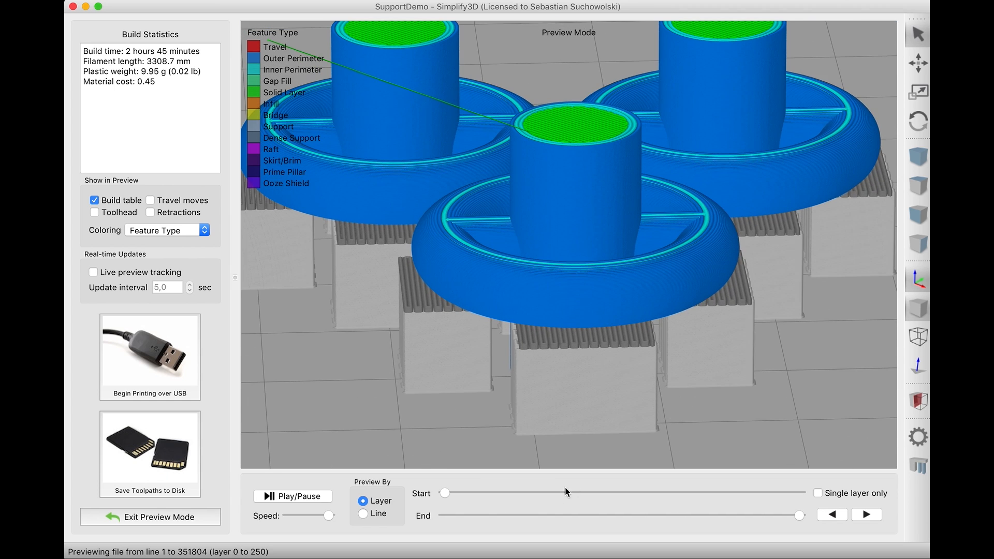
pyautogui.click(596, 516)
pyautogui.scroll(3, 596, 369)
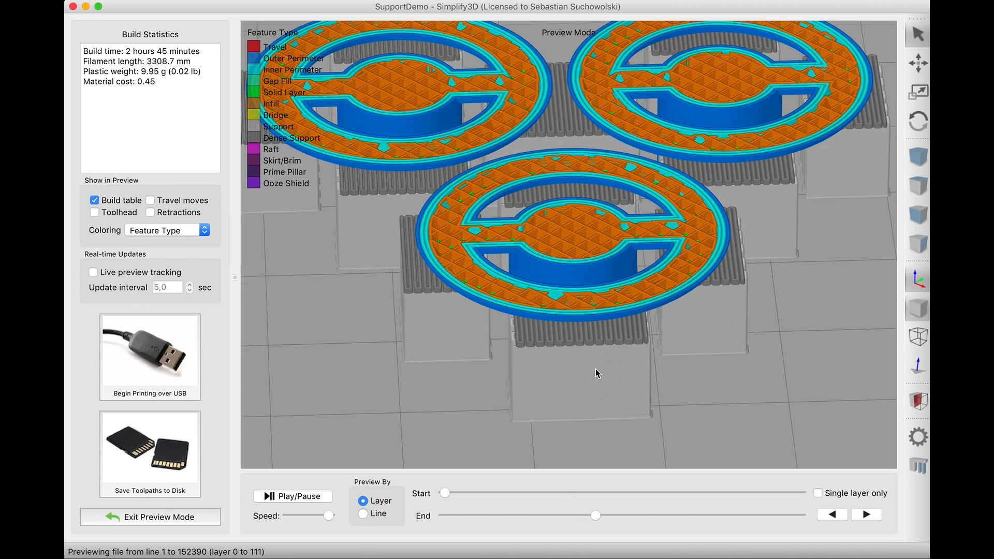
# Examine how the front ring's outline rests on the large support blocks in the preview between layers 94 and 97.
pyautogui.moveTo(595, 516); pyautogui.dragTo(540, 518)
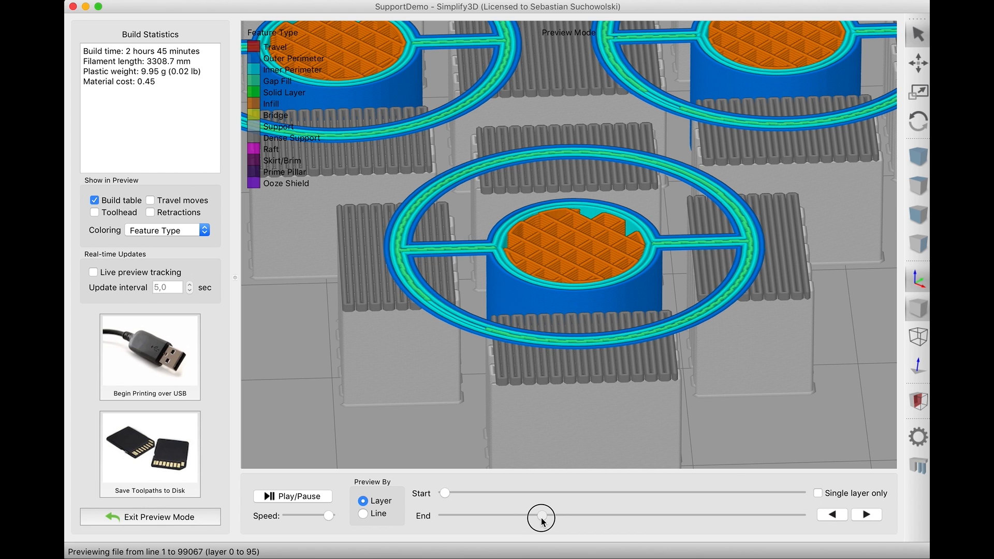
pyautogui.scroll(3, 544, 444)
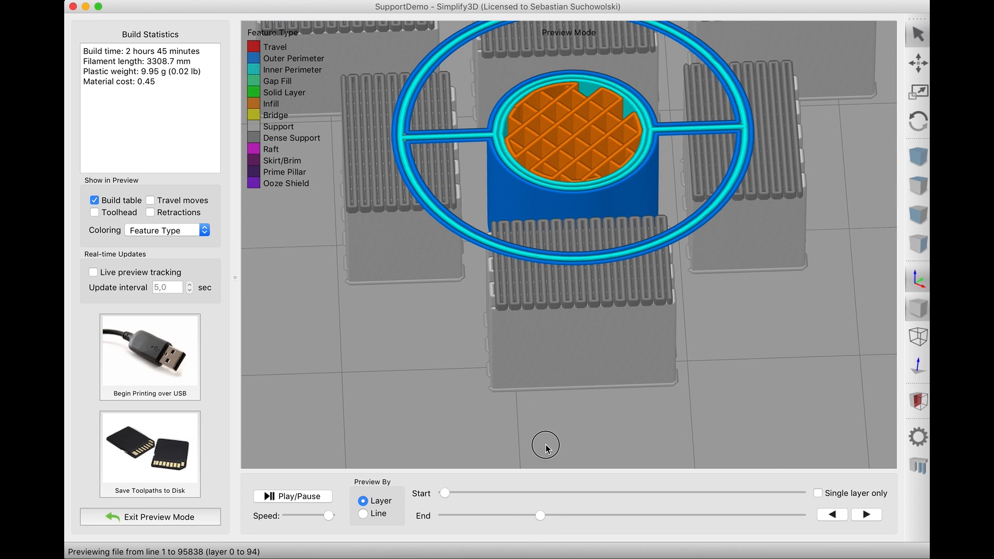
pyautogui.scroll(2, 495, 264)
pyautogui.moveTo(495, 264); pyautogui.dragTo(521, 284)
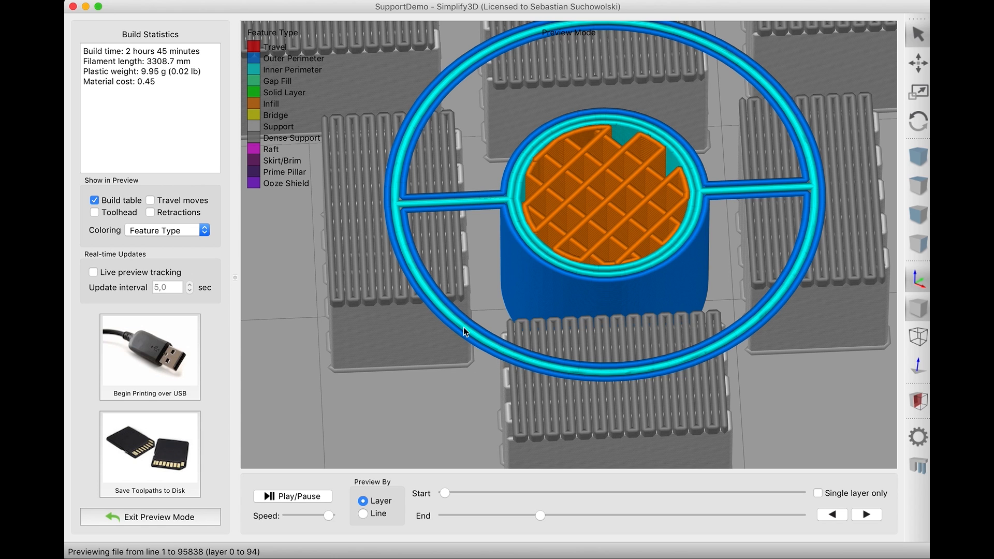
pyautogui.moveTo(535, 513); pyautogui.dragTo(539, 518)
pyautogui.moveTo(543, 515); pyautogui.dragTo(540, 516)
pyautogui.moveTo(542, 520); pyautogui.dragTo(542, 519)
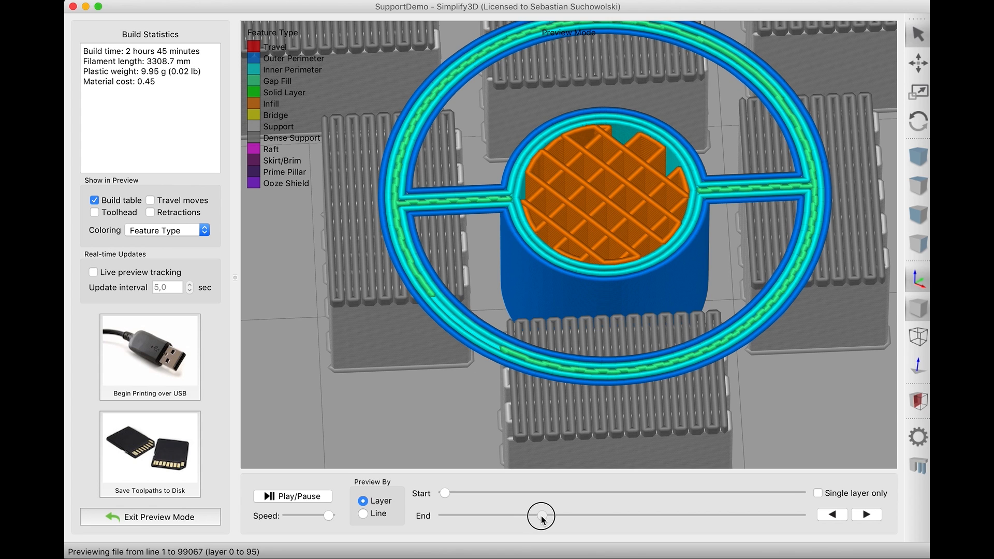
pyautogui.moveTo(542, 517); pyautogui.dragTo(550, 516)
pyautogui.moveTo(582, 300); pyautogui.dragTo(555, 274)
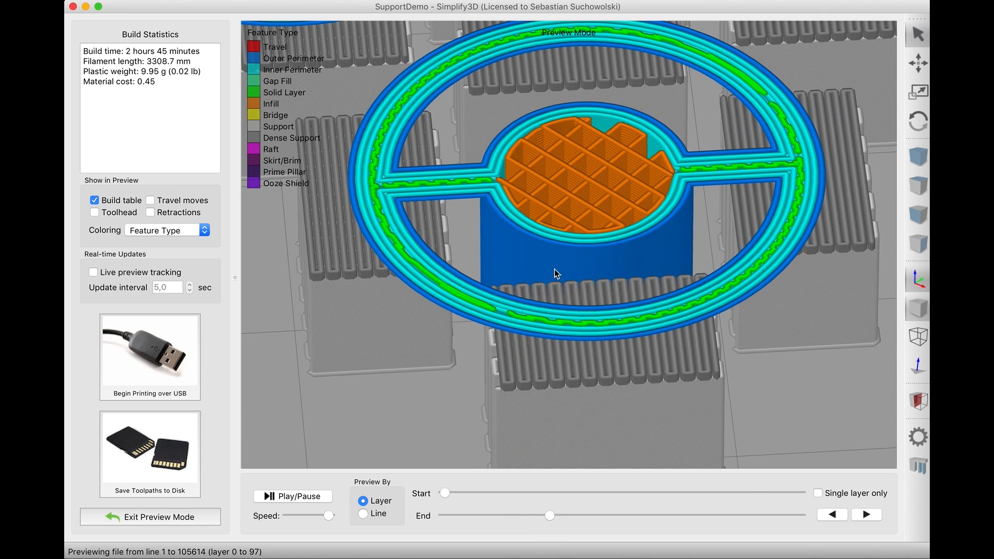
# Exit the toolpath preview and regenerate the automatic supports with a 1,00 mm pillar resolution.
pyautogui.click(199, 518)
pyautogui.click(918, 466)
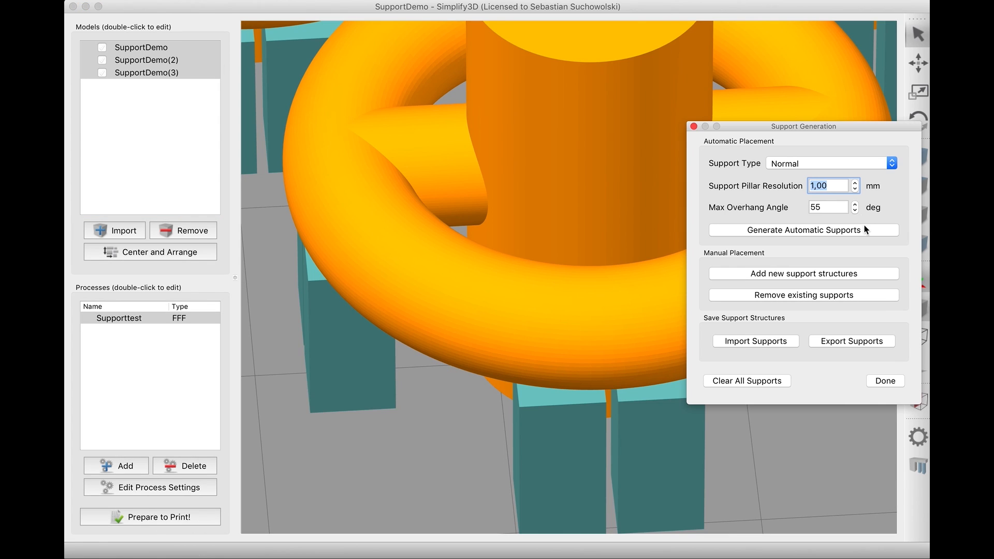
pyautogui.click(830, 231)
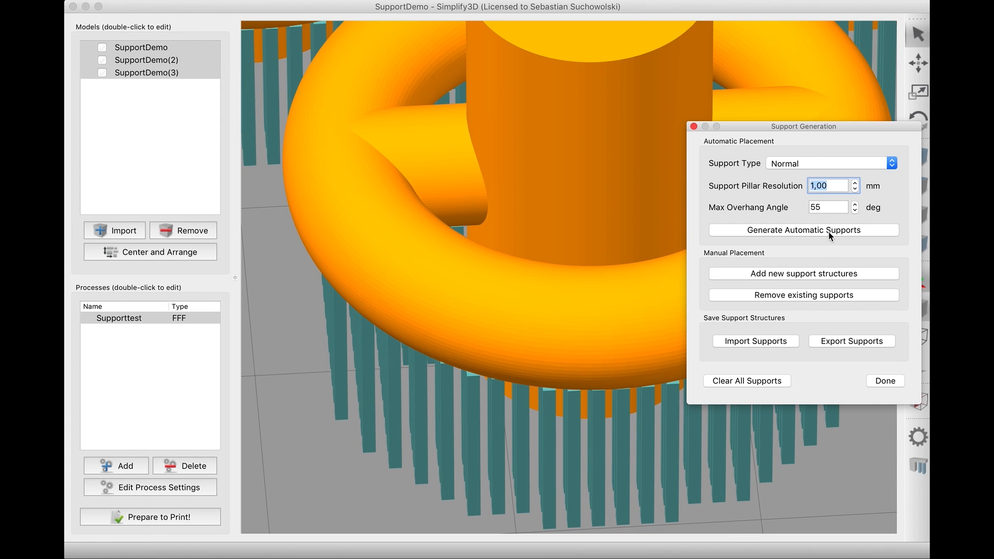
pyautogui.click(889, 384)
# Examine the thin support pillars under the three models from below and from above.
pyautogui.scroll(-6, 648, 315)
pyautogui.moveTo(767, 292); pyautogui.dragTo(725, 355, button='right')
pyautogui.moveTo(726, 355); pyautogui.dragTo(710, 38)
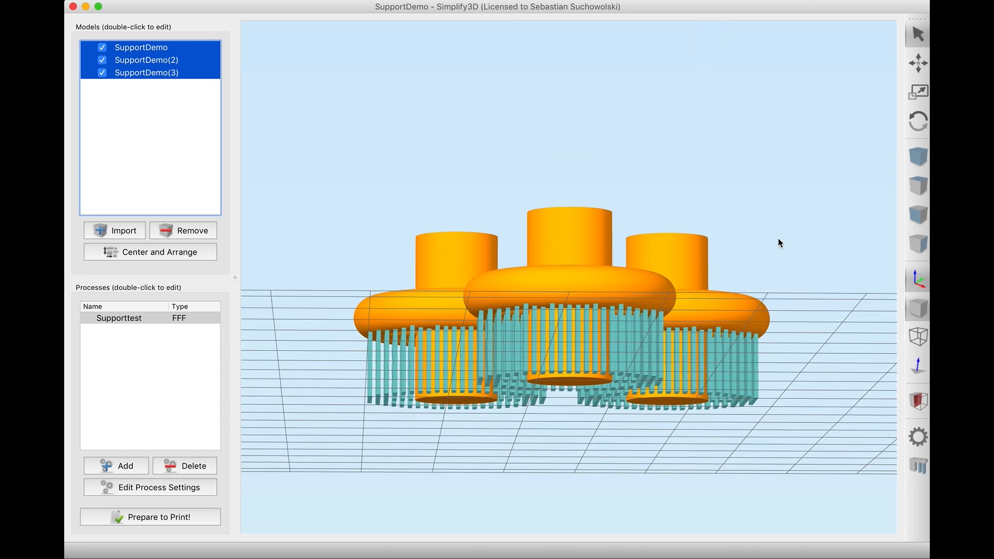
pyautogui.moveTo(779, 238); pyautogui.dragTo(763, 80)
pyautogui.moveTo(762, 80); pyautogui.dragTo(771, 209, button='right')
pyautogui.moveTo(770, 209); pyautogui.dragTo(773, 99)
pyautogui.moveTo(773, 99); pyautogui.dragTo(779, 181, button='right')
pyautogui.moveTo(776, 163); pyautogui.dragTo(778, 83)
pyautogui.moveTo(778, 83); pyautogui.dragTo(775, 147, button='right')
pyautogui.moveTo(774, 146); pyautogui.dragTo(773, 82)
pyautogui.moveTo(775, 86); pyautogui.dragTo(775, 131, button='right')
pyautogui.moveTo(774, 131); pyautogui.dragTo(781, 484)
pyautogui.moveTo(775, 340); pyautogui.dragTo(650, 468)
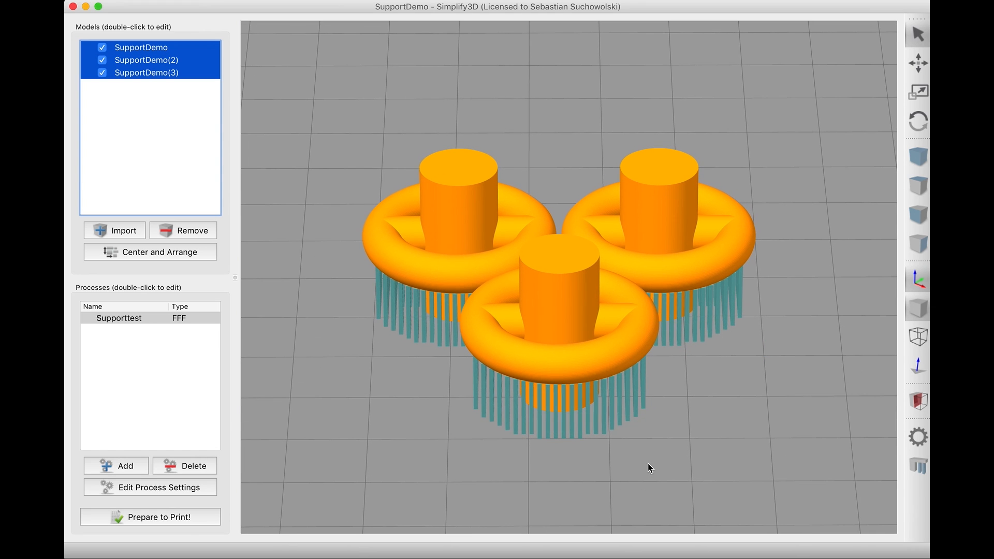
# Slice the models with the 1 mm pillars and show the front ring close up in the preview at layer 94.
pyautogui.click(185, 524)
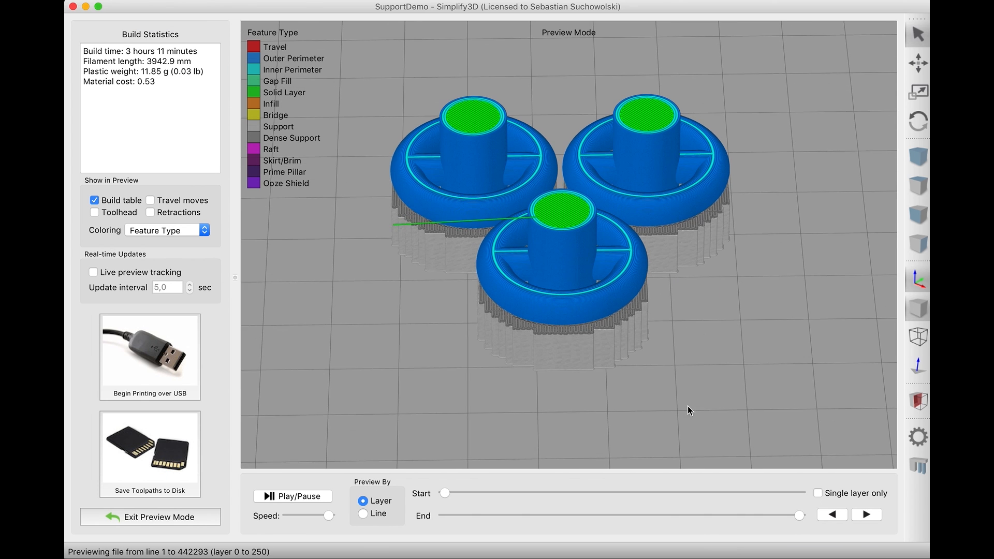
pyautogui.scroll(3, 673, 414)
pyautogui.moveTo(800, 515)
pyautogui.mouseDown()
pyautogui.moveTo(576, 517)
pyautogui.moveTo(591, 522)
pyautogui.mouseUp()
pyautogui.scroll(10, 591, 389)
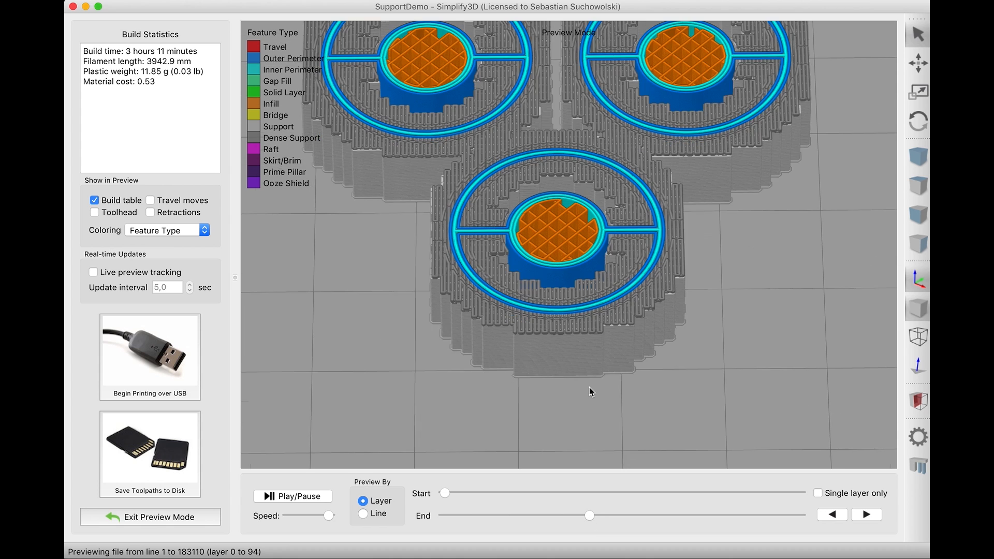
pyautogui.scroll(5, 550, 355)
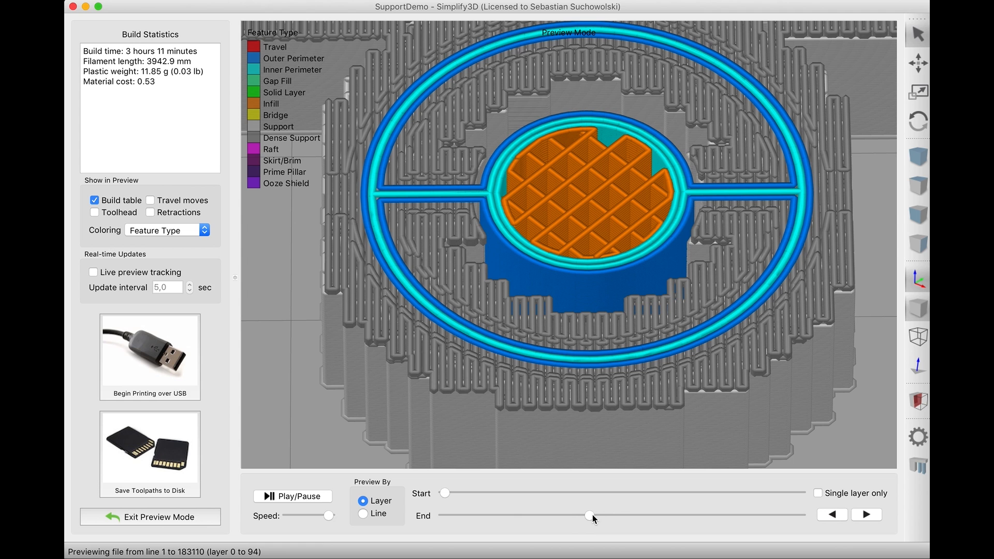
# Advance the preview to layer 96 and play the front ring's toolpaths line by line.
pyautogui.moveTo(593, 519); pyautogui.dragTo(593, 520)
pyautogui.moveTo(593, 521); pyautogui.dragTo(597, 521)
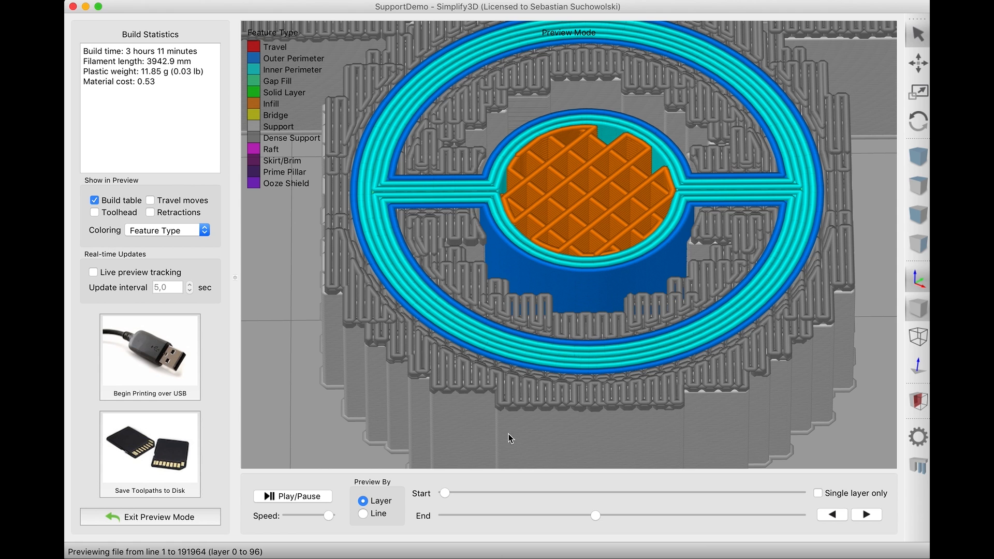
pyautogui.click(384, 513)
pyautogui.moveTo(445, 493); pyautogui.dragTo(596, 518)
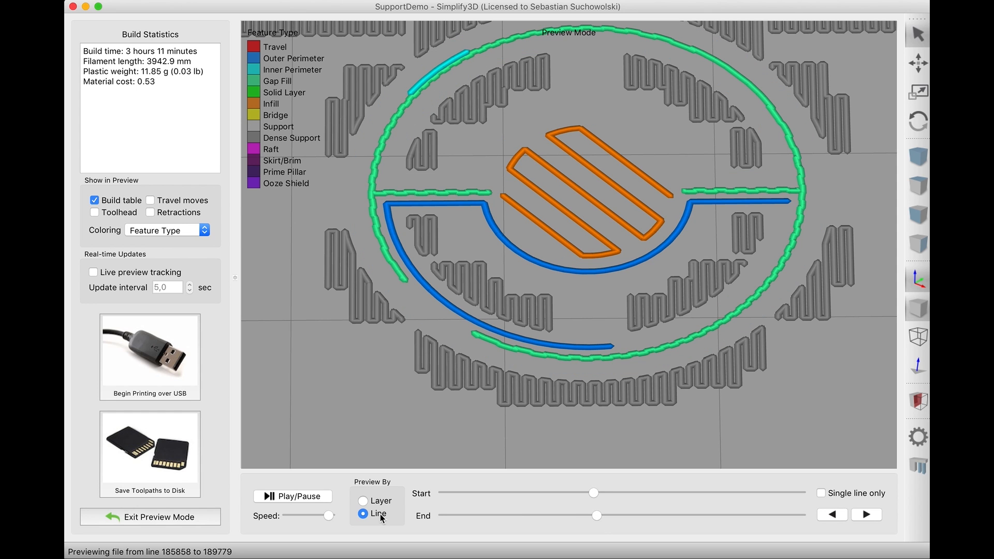
pyautogui.click(297, 497)
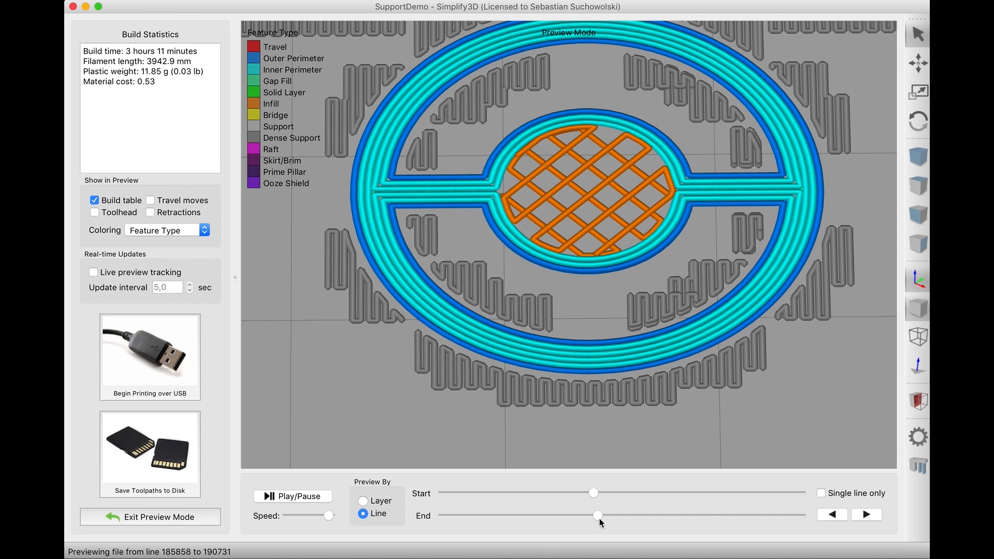
# Return to the layer-based preview and compare the rings' fill over the supports at layers 100, 96 and 97.
pyautogui.click(379, 502)
pyautogui.moveTo(569, 515); pyautogui.dragTo(611, 520)
pyautogui.scroll(3, 577, 282)
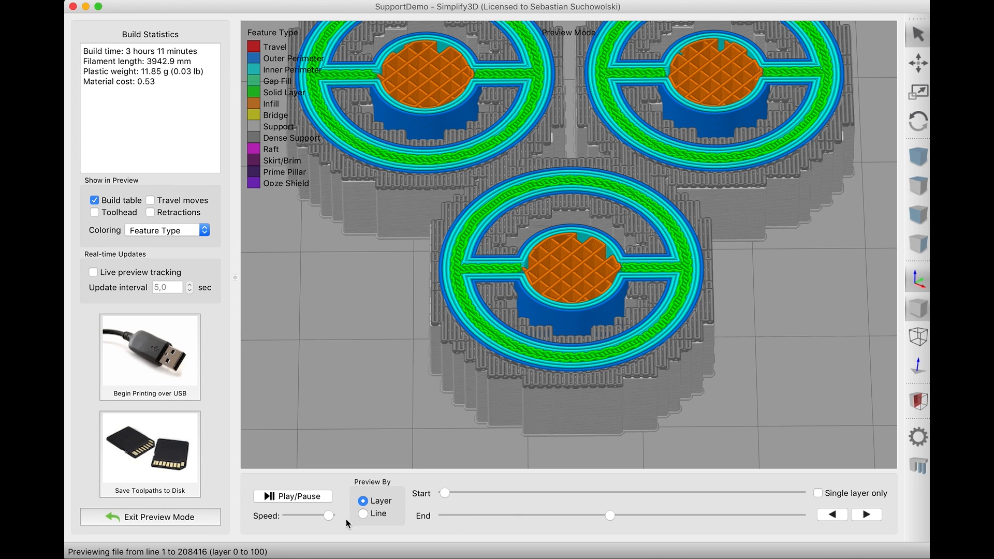
pyautogui.moveTo(599, 516)
pyautogui.mouseDown()
pyautogui.moveTo(589, 523)
pyautogui.moveTo(599, 522)
pyautogui.mouseUp()
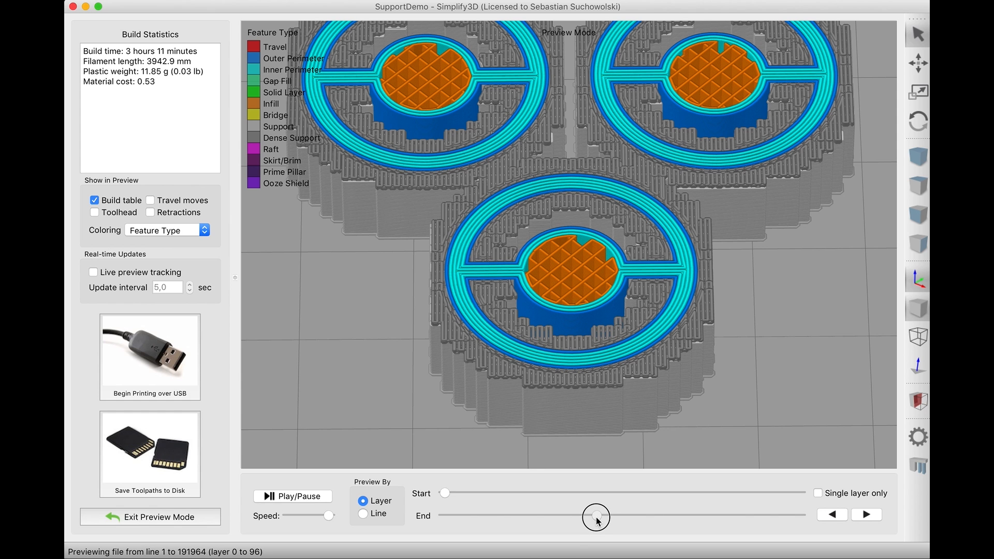
pyautogui.moveTo(598, 522); pyautogui.dragTo(600, 521)
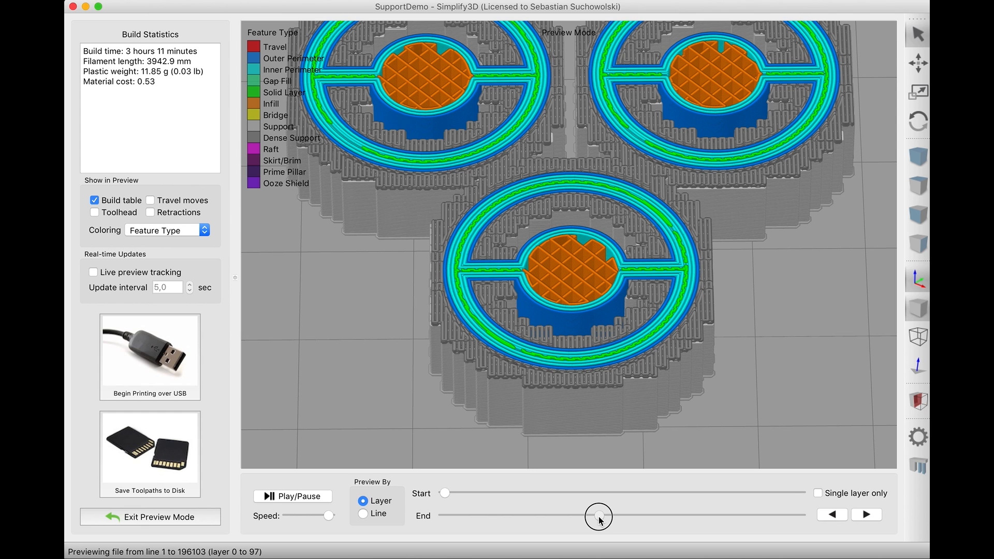
# Inspect the rings above layer 97 from several angles and extend the preview back to all 250 layers.
pyautogui.moveTo(600, 521); pyautogui.dragTo(616, 512)
pyautogui.moveTo(632, 373); pyautogui.dragTo(646, 205)
pyautogui.moveTo(610, 522); pyautogui.dragTo(634, 518)
pyautogui.moveTo(673, 357); pyautogui.dragTo(663, 435)
pyautogui.moveTo(633, 517); pyautogui.dragTo(591, 527)
pyautogui.scroll(-5, 592, 360)
pyautogui.moveTo(593, 352); pyautogui.dragTo(837, 518)
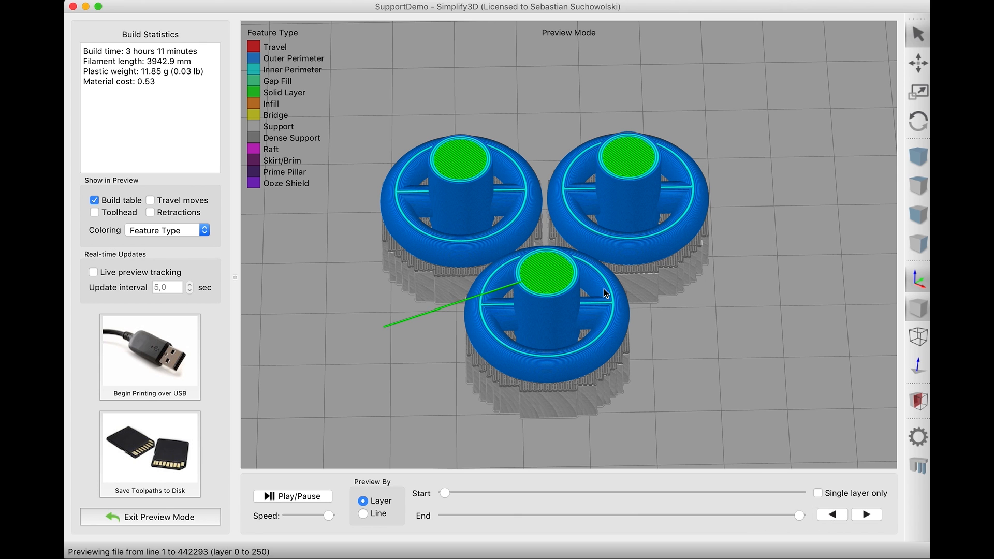
# Exit the preview, review the Supporttest process's Layer settings, confirm them and slice the models again.
pyautogui.click(166, 520)
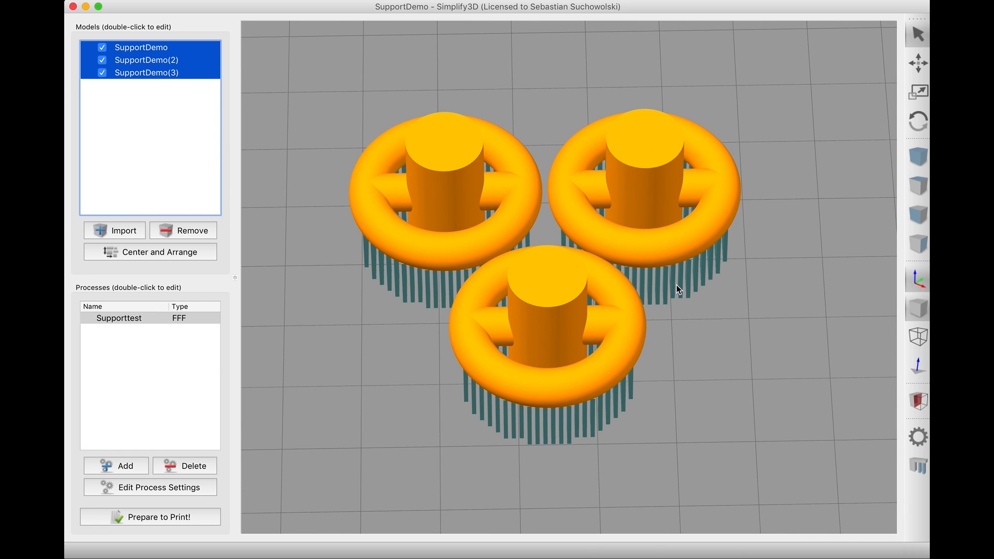
pyautogui.doubleClick(114, 319)
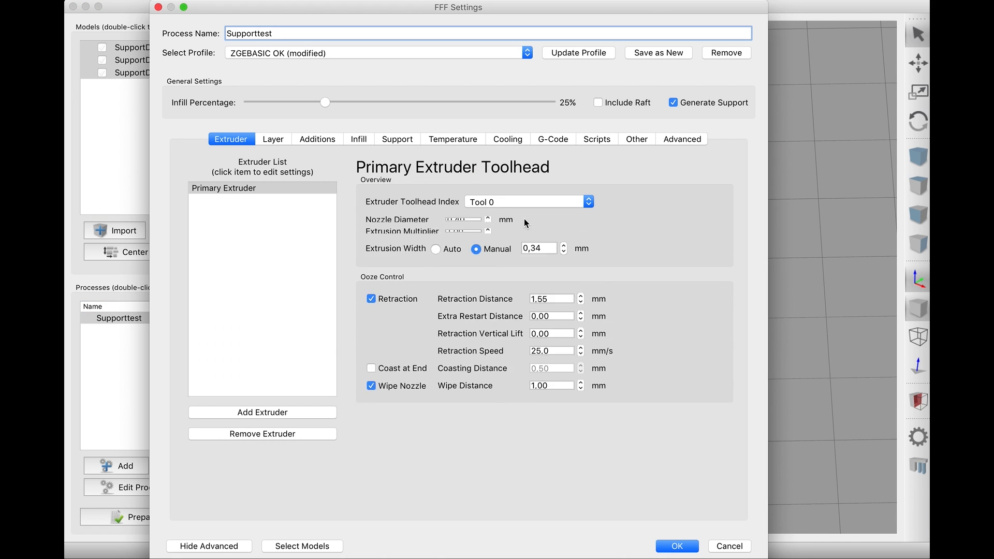
pyautogui.click(271, 141)
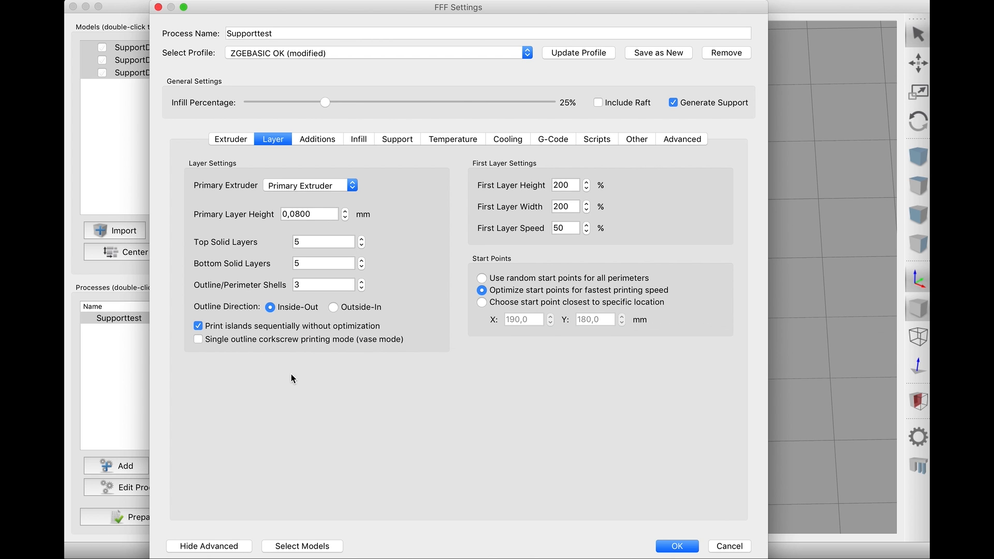
pyautogui.click(685, 548)
pyautogui.click(150, 517)
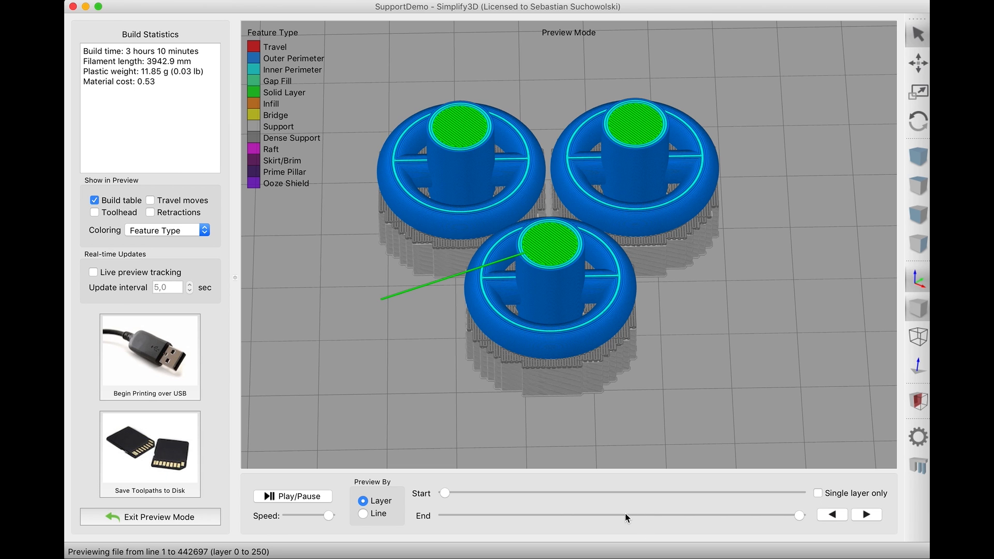
# Examine the toolpath order across the three rings near their lowest layers in a line-based preview.
pyautogui.moveTo(625, 518); pyautogui.dragTo(579, 515)
pyautogui.click(370, 516)
pyautogui.moveTo(444, 493)
pyautogui.mouseDown()
pyautogui.moveTo(577, 493)
pyautogui.moveTo(584, 515)
pyautogui.moveTo(600, 516)
pyautogui.mouseUp()
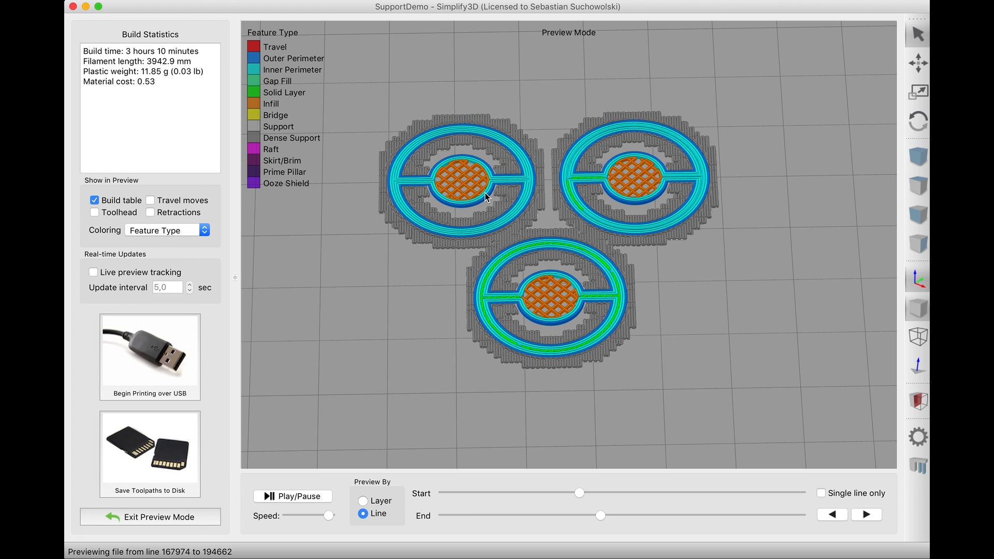
pyautogui.scroll(3, 518, 243)
pyautogui.moveTo(543, 293); pyautogui.dragTo(556, 251)
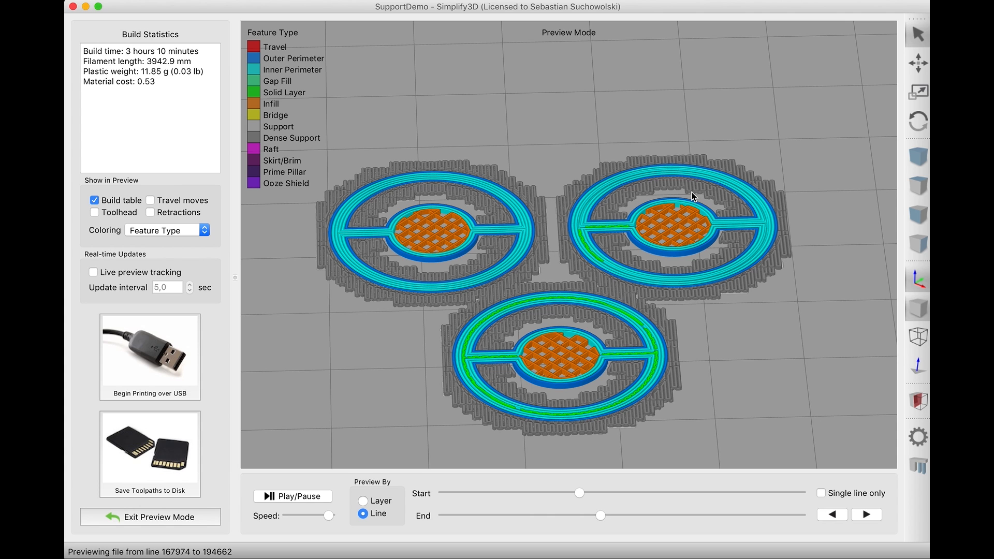
pyautogui.moveTo(600, 516)
pyautogui.mouseDown()
pyautogui.moveTo(586, 516)
pyautogui.moveTo(609, 519)
pyautogui.mouseUp()
# Exit the preview and enable printing islands sequentially without optimization in the Supporttest process's Layer settings.
pyautogui.click(128, 516)
pyautogui.doubleClick(108, 317)
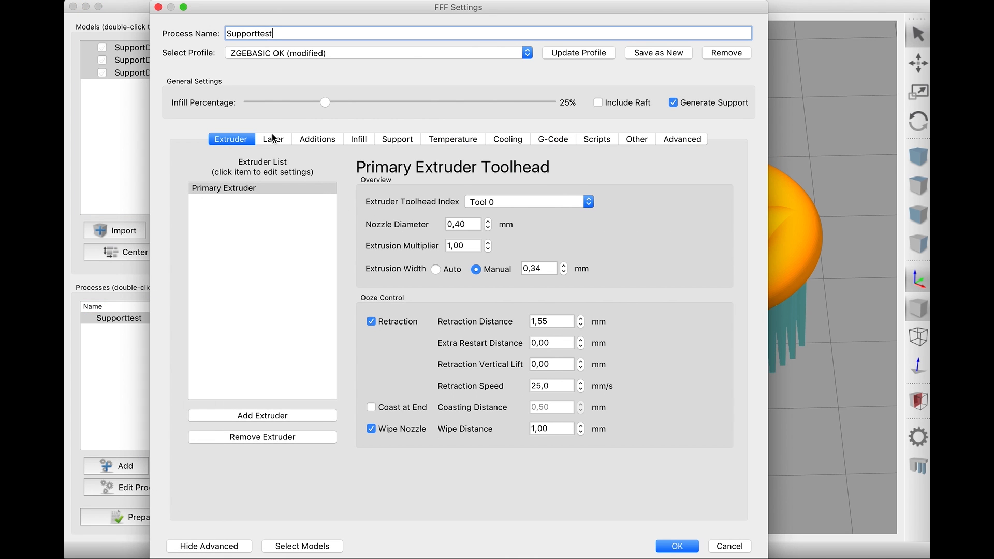
pyautogui.click(273, 138)
pyautogui.click(299, 326)
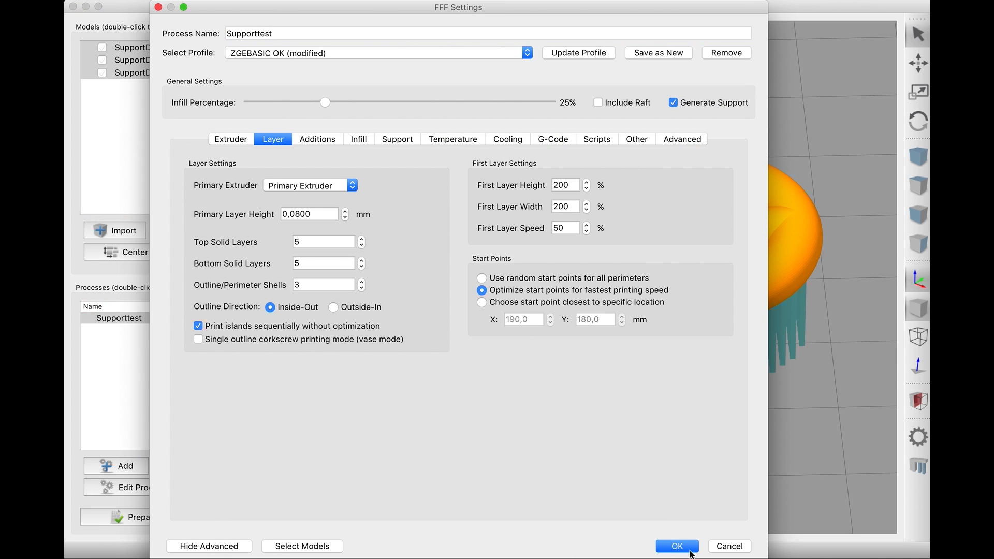
pyautogui.click(683, 548)
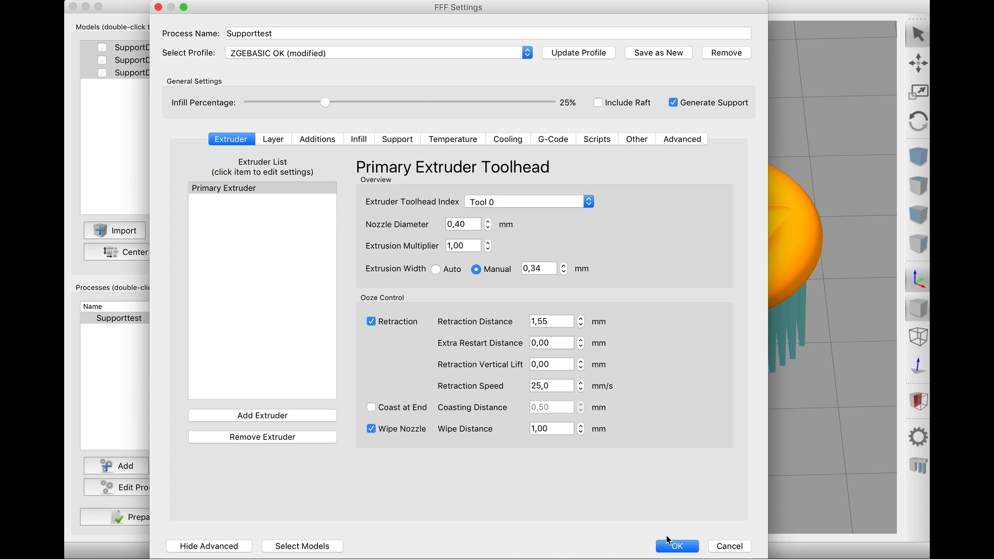
pyautogui.click(735, 547)
# Open the recent factory file SupportDemo-B.factory without saving the current workspace.
pyautogui.moveTo(745, 334); pyautogui.dragTo(740, 467)
pyautogui.scroll(-3, 741, 467)
pyautogui.moveTo(741, 331); pyautogui.dragTo(731, 394, button='right')
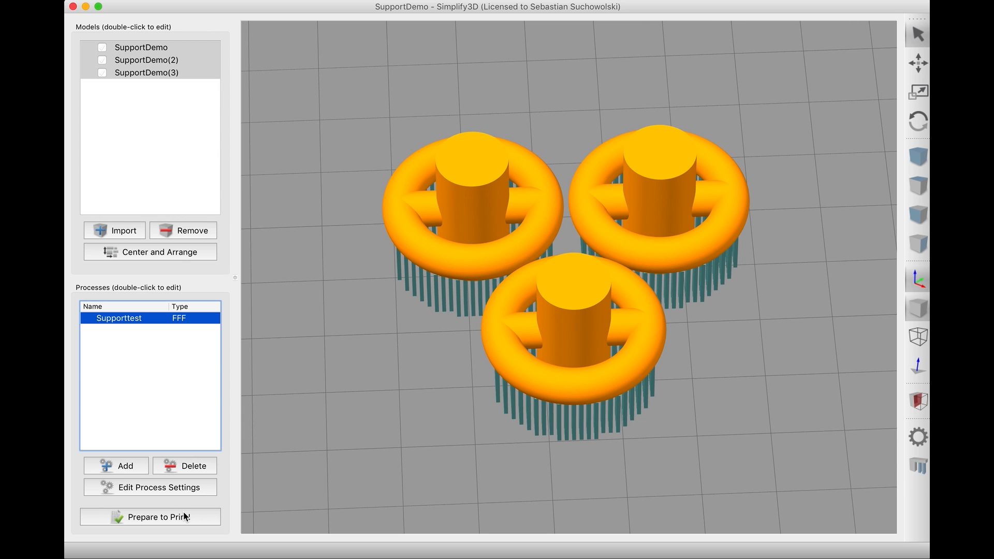
pyautogui.click(96, 0)
pyautogui.moveTo(152, 35)
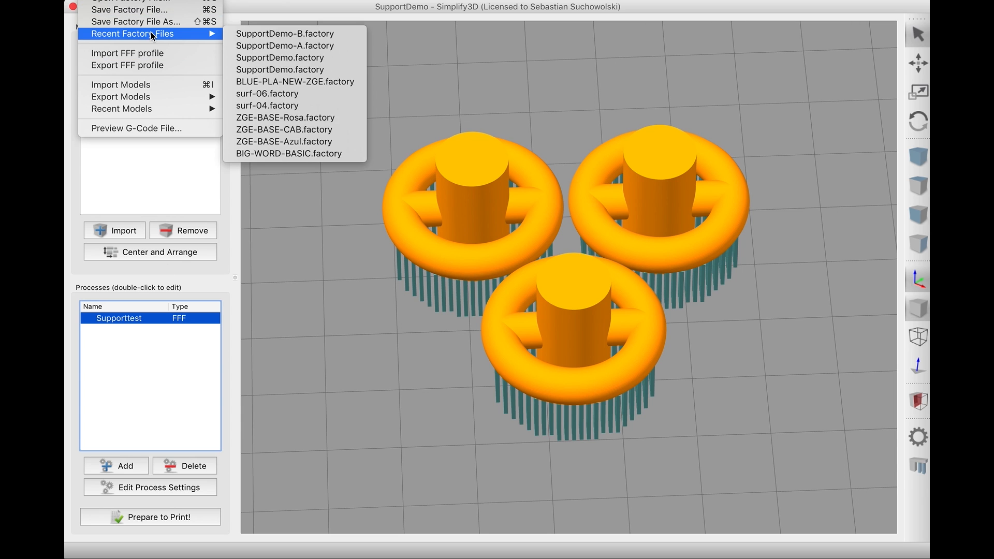
pyautogui.click(292, 34)
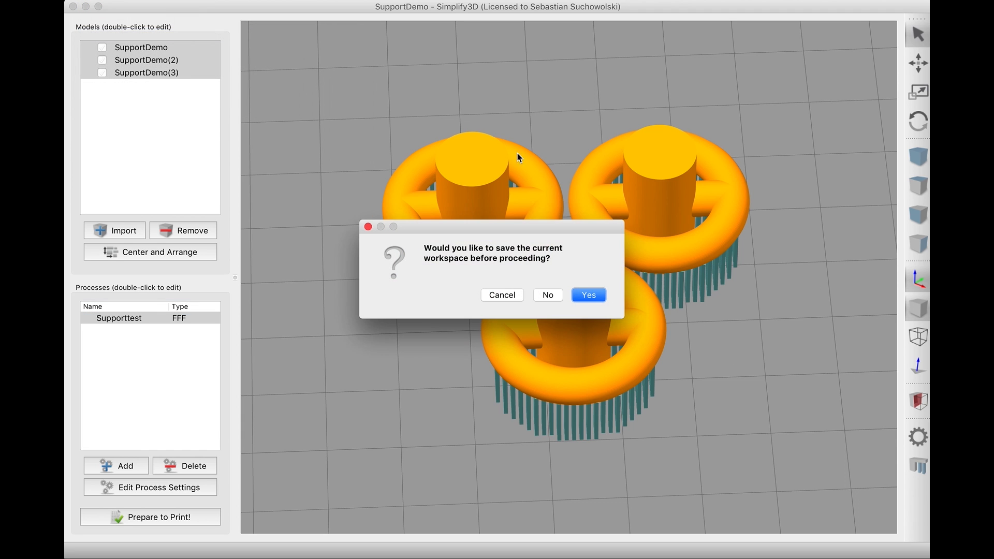
pyautogui.click(550, 295)
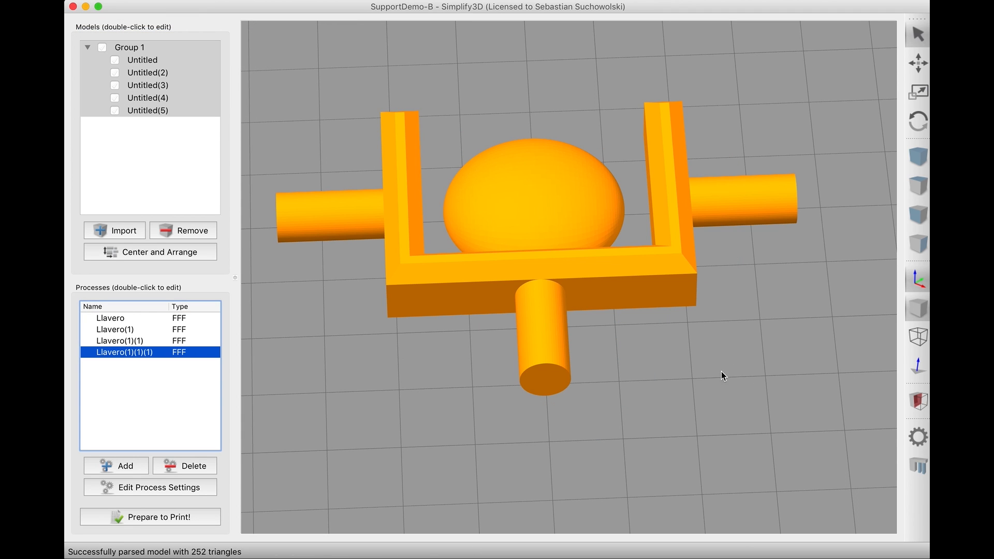
# Inspect the U-shaped frame, sphere and cylinders from several angles and ungroup Group 1 into separate models.
pyautogui.moveTo(696, 389); pyautogui.dragTo(644, 380)
pyautogui.moveTo(621, 327); pyautogui.dragTo(478, 375)
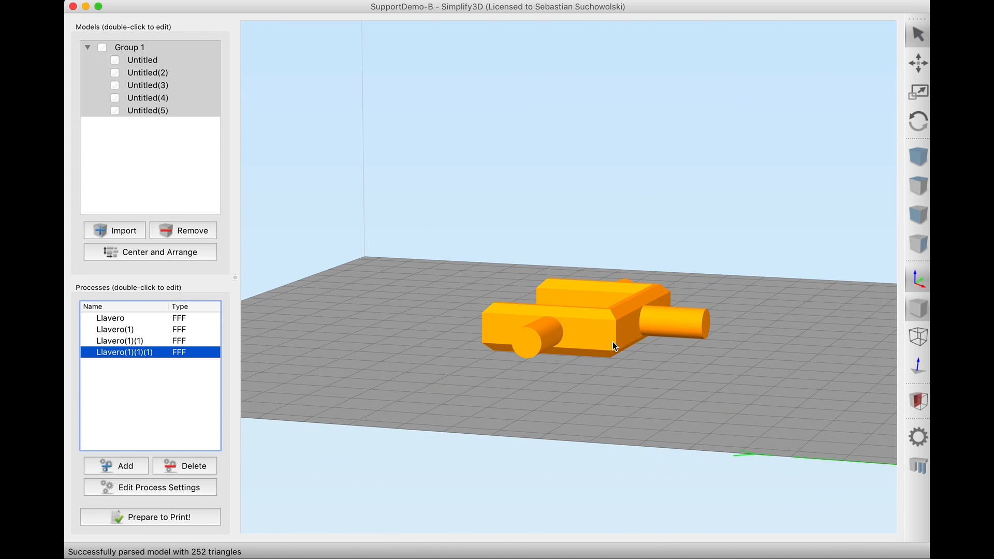
pyautogui.moveTo(781, 333); pyautogui.dragTo(663, 440)
pyautogui.moveTo(691, 290); pyautogui.dragTo(684, 378)
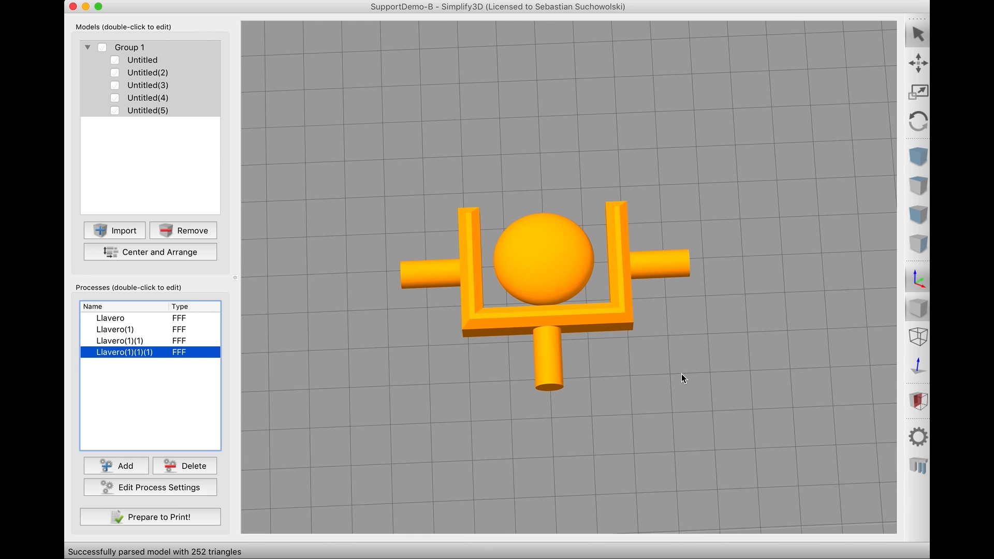
pyautogui.scroll(1, 681, 377)
pyautogui.moveTo(653, 265); pyautogui.dragTo(653, 265)
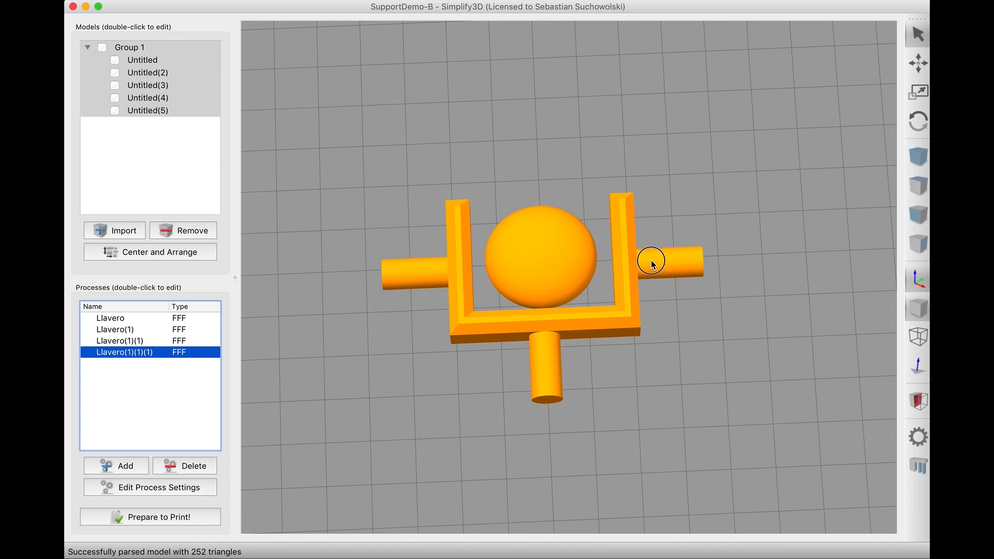
pyautogui.press('super+shift+g')
# Select the U-shaped frame and its three attached cylinders in turn to identify the separate models.
pyautogui.click(461, 231)
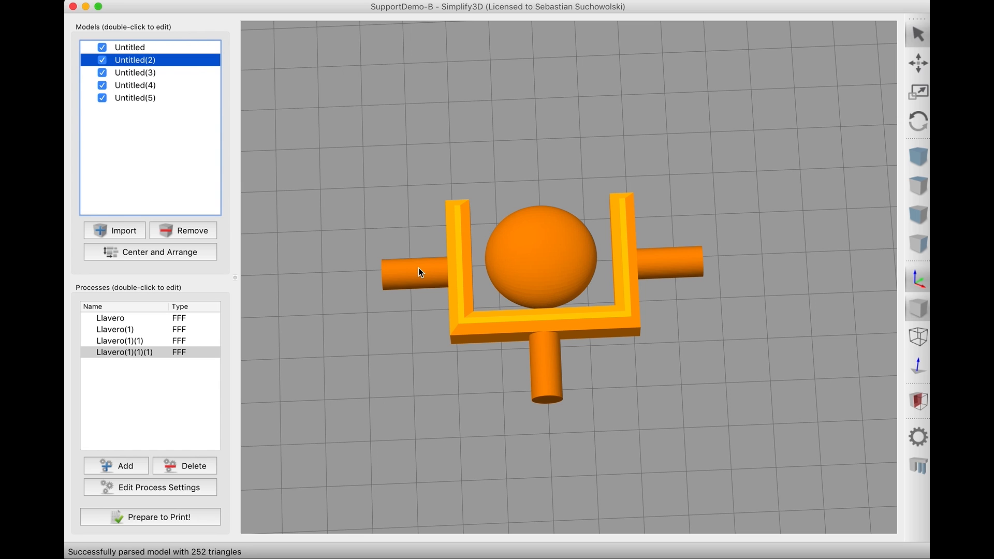
pyautogui.click(419, 268)
pyautogui.click(542, 377)
pyautogui.click(700, 259)
pyautogui.click(445, 267)
pyautogui.click(548, 375)
pyautogui.click(681, 262)
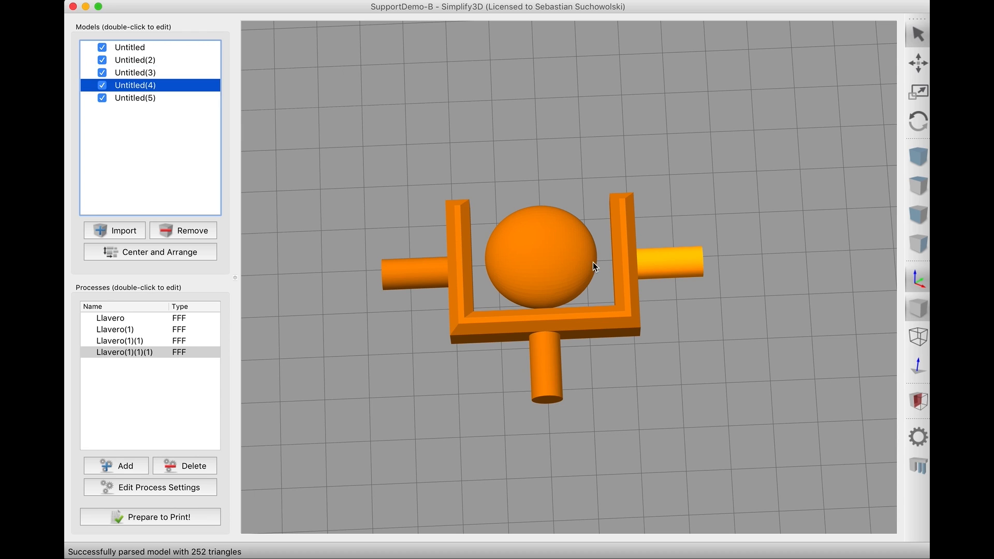
pyautogui.click(433, 273)
pyautogui.click(462, 231)
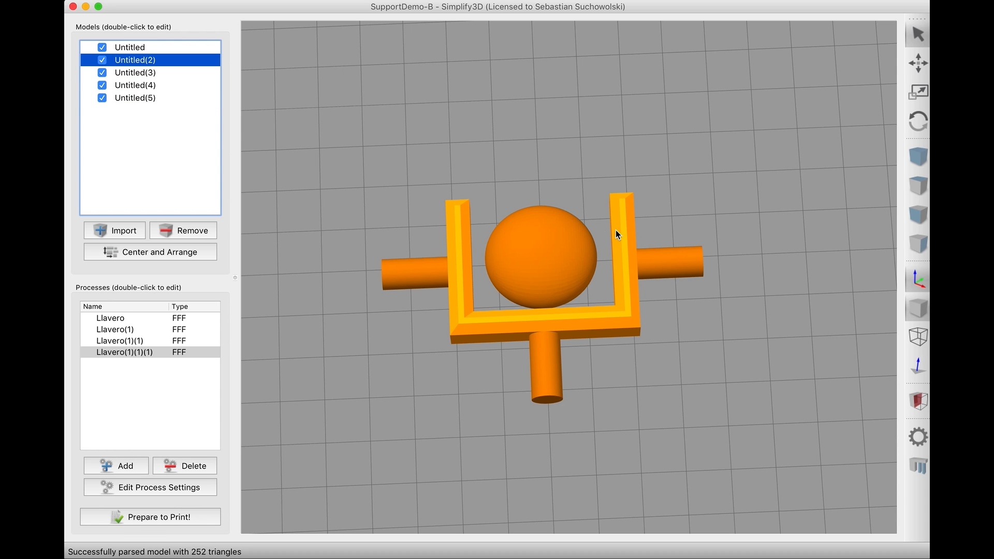
pyautogui.click(667, 257)
pyautogui.click(439, 268)
pyautogui.click(542, 363)
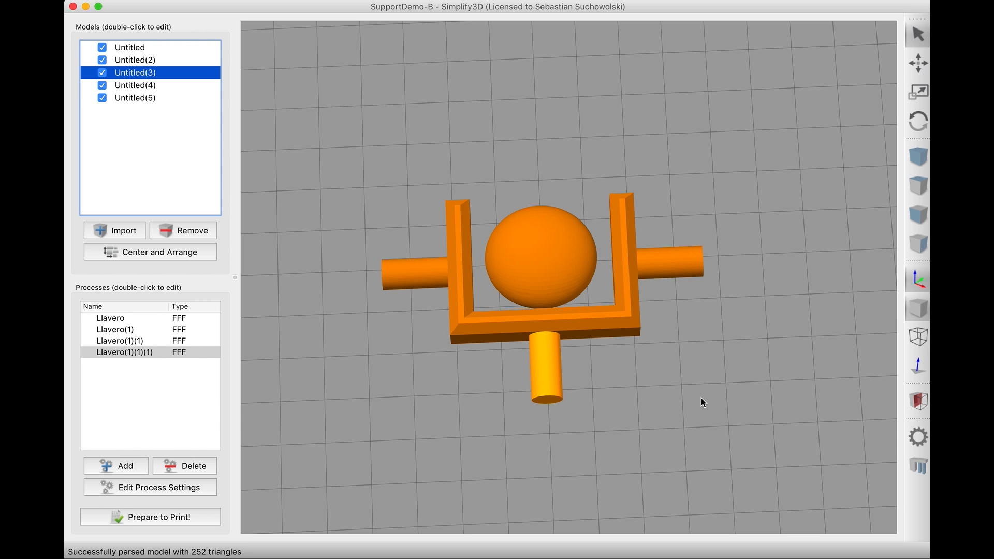
# Slice the models and limit the layer-based preview to layers 0 to 98.
pyautogui.click(156, 391)
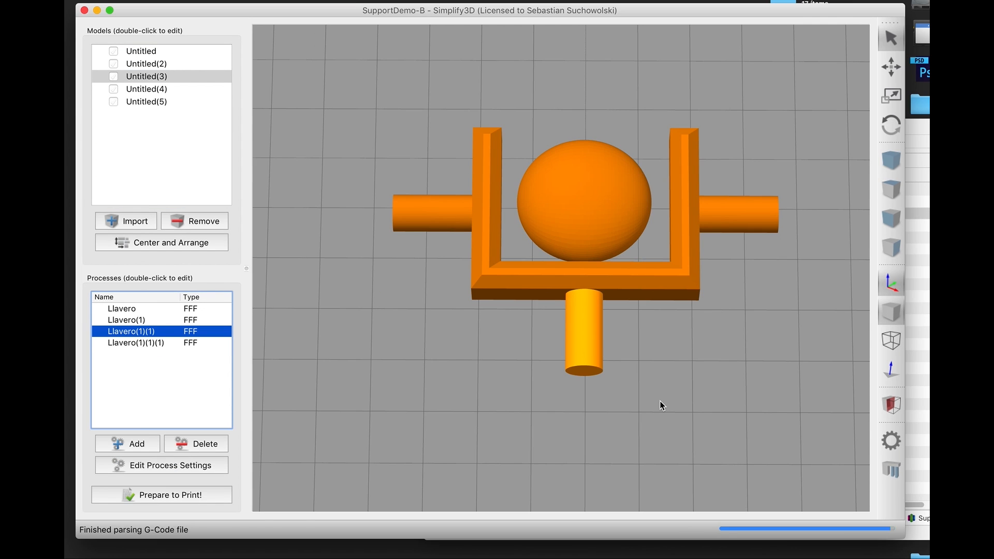
pyautogui.scroll(3, 661, 291)
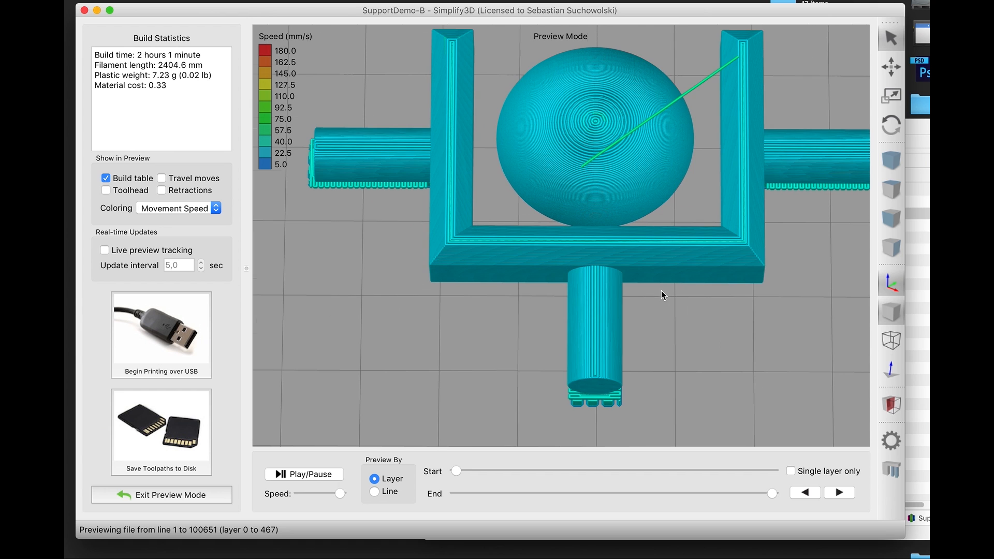
pyautogui.moveTo(679, 493); pyautogui.dragTo(534, 494)
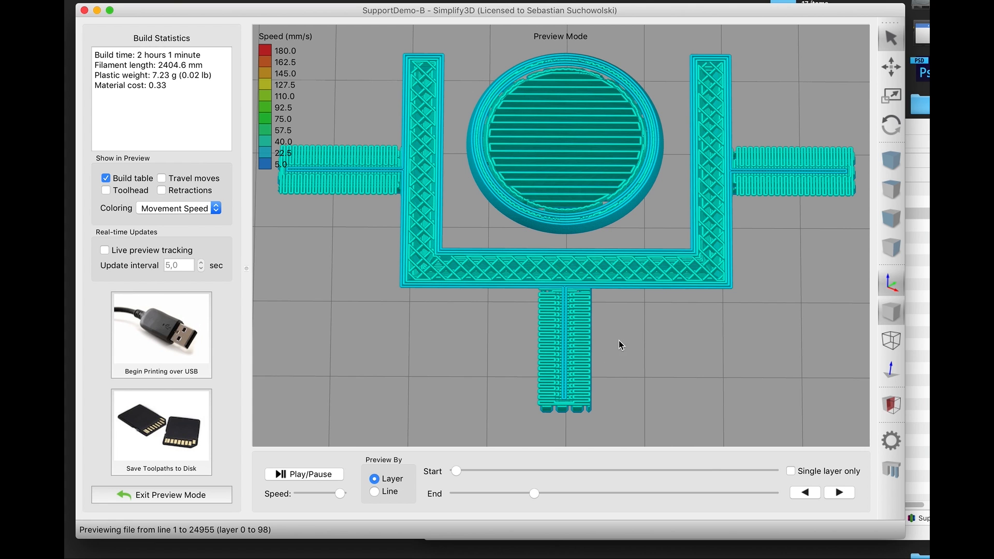
# Color the toolpath preview by feature type and focus on the supports under the frame's left cylinder.
pyautogui.scroll(8, 511, 276)
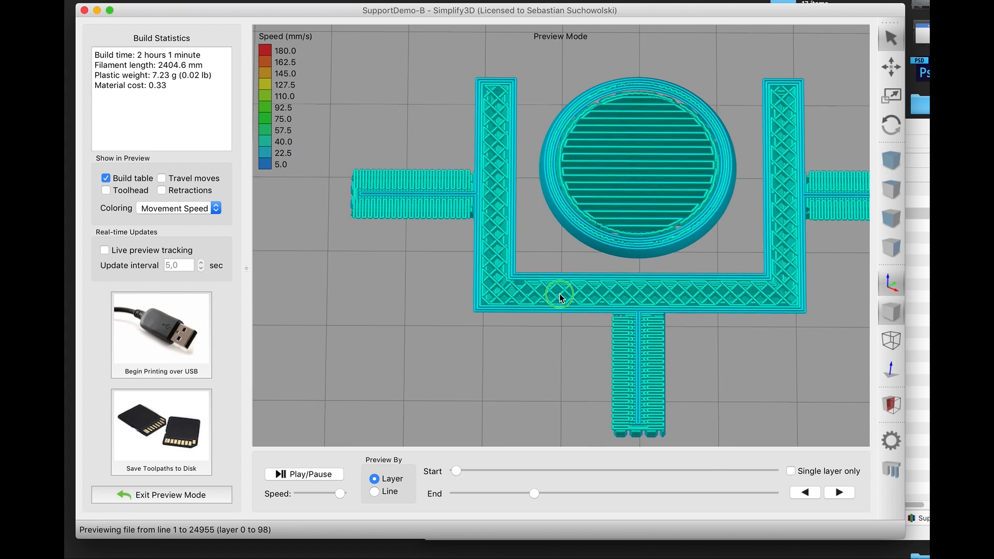
pyautogui.scroll(6, 537, 266)
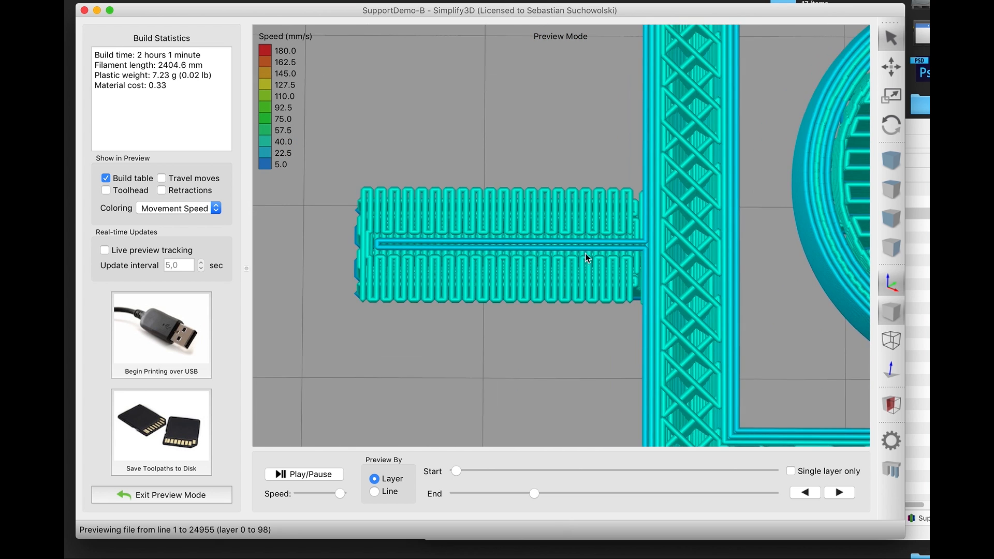
pyautogui.click(179, 208)
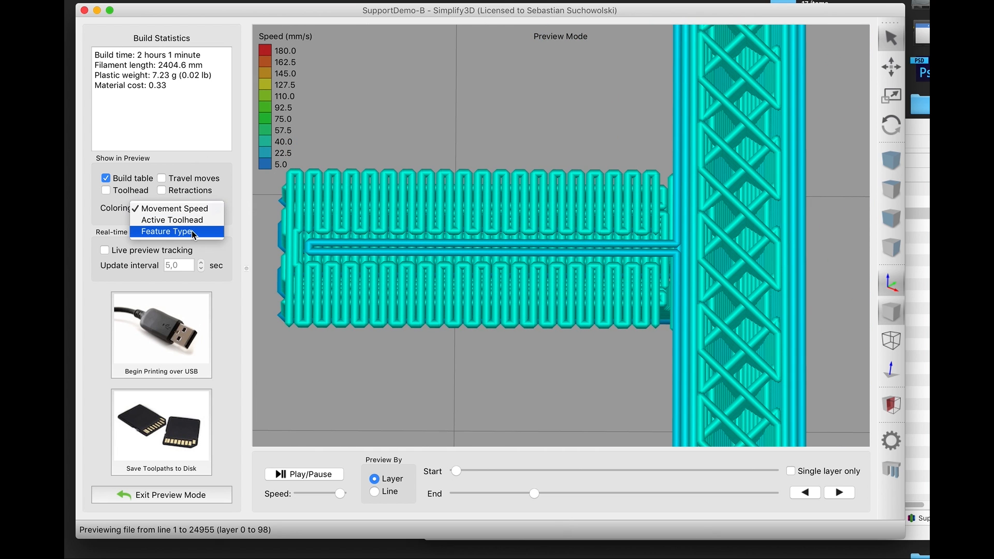
pyautogui.click(171, 233)
pyautogui.scroll(2, 647, 306)
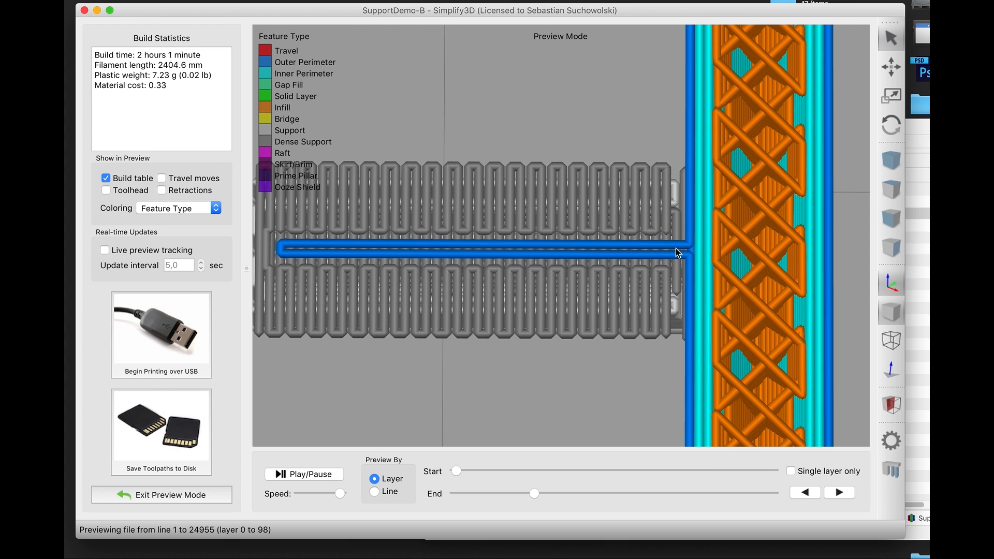
# Compare the left cylinder's perimeters and fill over the supports with the preview ending at layers 103, 99 and 114.
pyautogui.moveTo(534, 494); pyautogui.dragTo(542, 493)
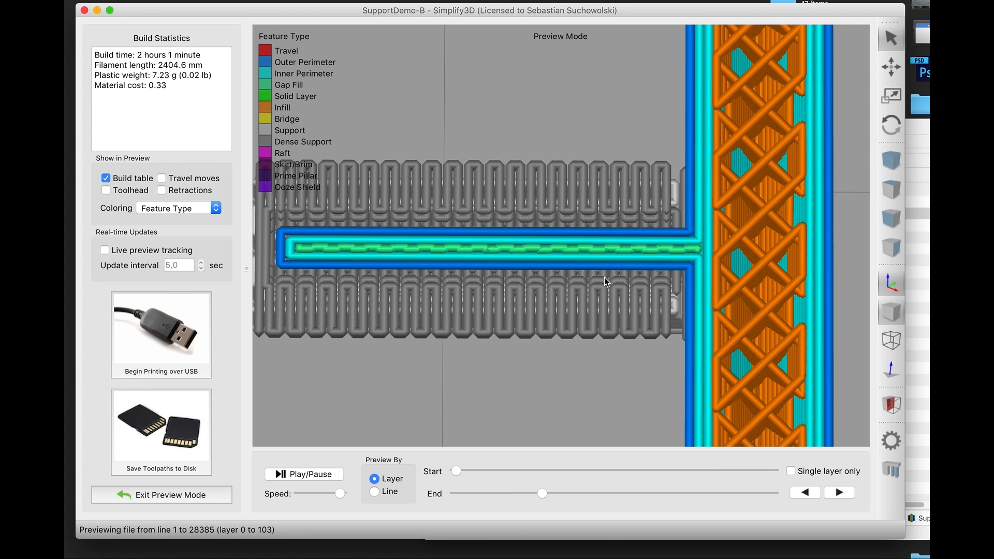
pyautogui.moveTo(541, 494); pyautogui.dragTo(534, 495)
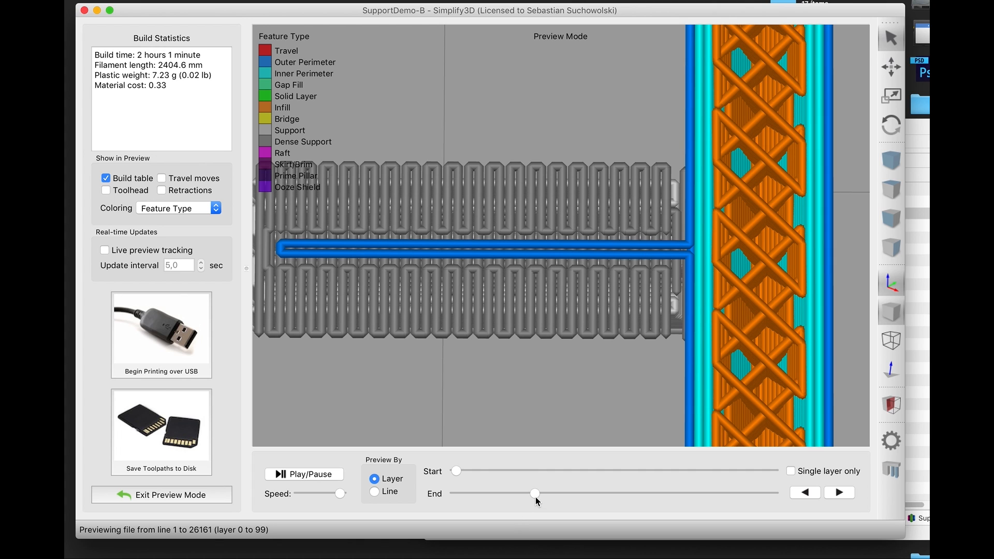
pyautogui.moveTo(536, 495); pyautogui.dragTo(558, 496)
pyautogui.moveTo(566, 371); pyautogui.dragTo(588, 335, button='right')
pyautogui.moveTo(585, 357); pyautogui.dragTo(579, 368)
pyautogui.moveTo(620, 274); pyautogui.dragTo(607, 334, button='right')
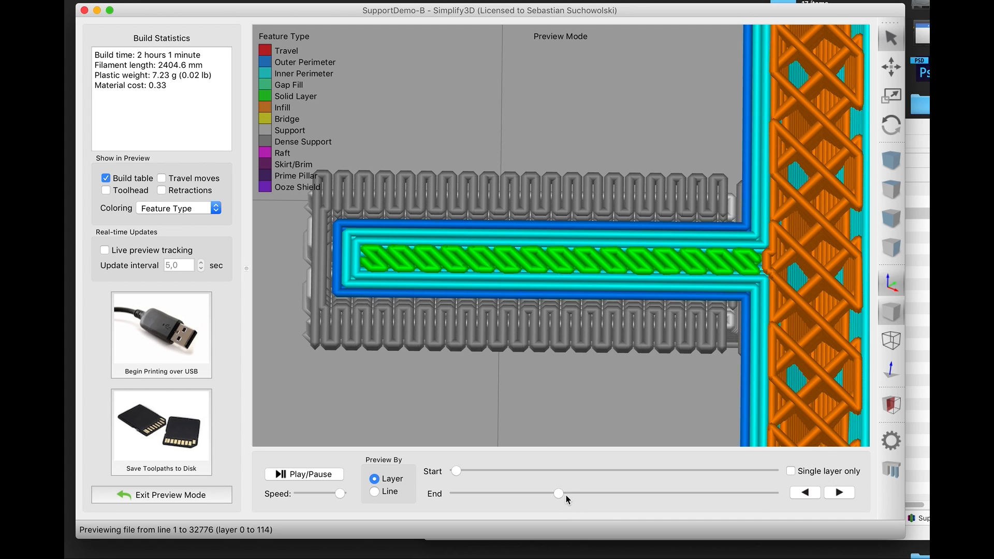
# End the preview at layer 102 and examine the contact between the left cylinder and its dense support.
pyautogui.moveTo(559, 494); pyautogui.dragTo(541, 495)
pyautogui.moveTo(587, 395); pyautogui.dragTo(611, 323, button='middle')
pyautogui.moveTo(611, 295)
pyautogui.mouseDown()
pyautogui.moveTo(612, 329)
pyautogui.moveTo(612, 297)
pyautogui.mouseUp()
pyautogui.scroll(3, 611, 296)
pyautogui.scroll(-5, 611, 296)
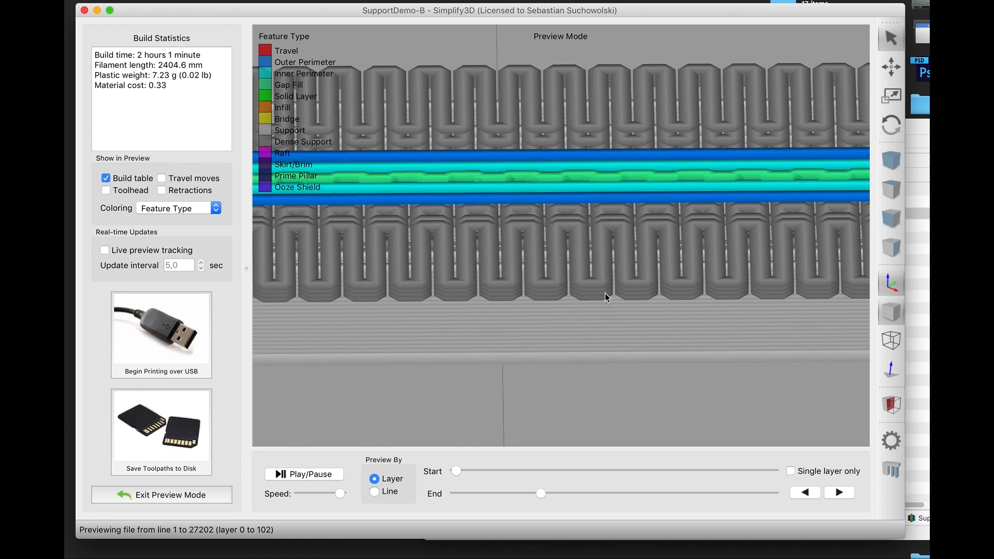
pyautogui.moveTo(628, 259); pyautogui.dragTo(654, 273)
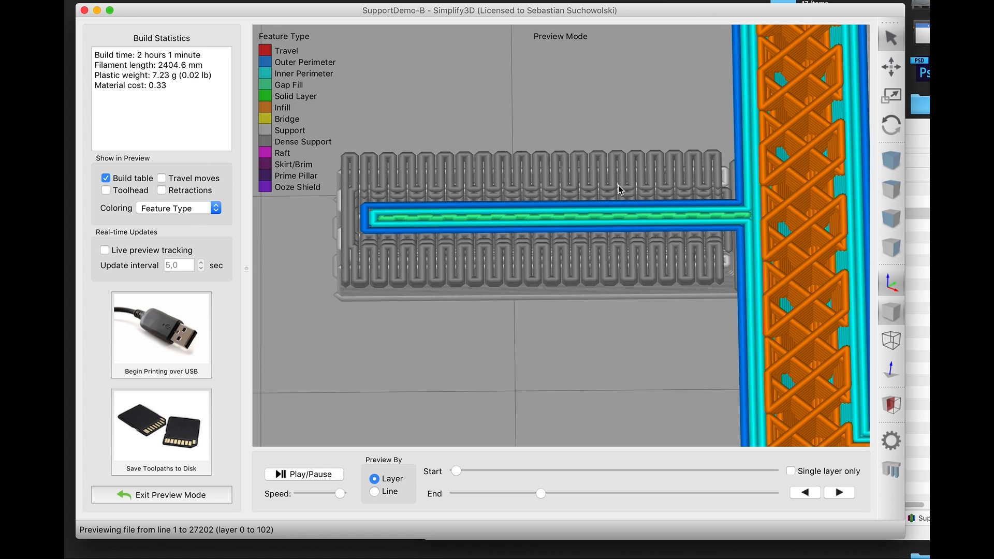
pyautogui.moveTo(586, 182); pyautogui.dragTo(586, 201, button='right')
# Extend the preview to layers 118 and 171 and examine the infill and supports of the cylinders.
pyautogui.moveTo(540, 494); pyautogui.dragTo(564, 494)
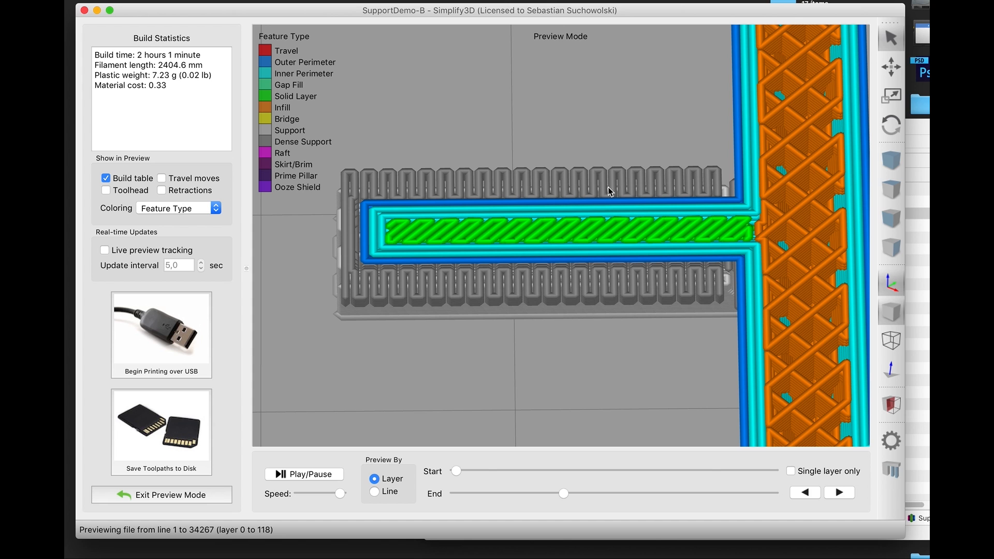
pyautogui.moveTo(565, 498); pyautogui.dragTo(619, 494)
pyautogui.moveTo(525, 326); pyautogui.dragTo(543, 365)
pyautogui.scroll(5, 738, 259)
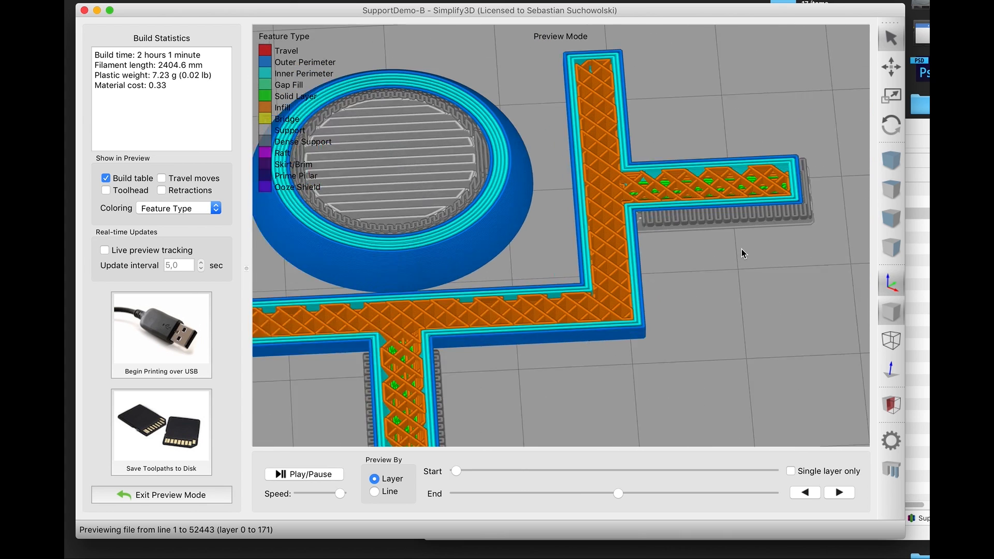
pyautogui.scroll(2, 741, 249)
pyautogui.moveTo(728, 279); pyautogui.dragTo(715, 362)
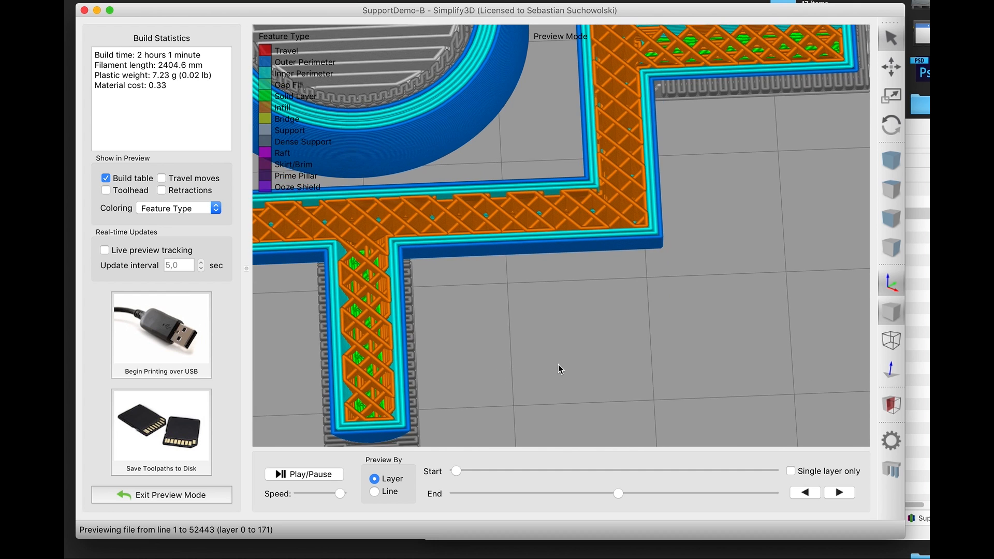
# Reduce the preview to layer 100 and inspect the supports around the whole assembly.
pyautogui.scroll(-5, 569, 337)
pyautogui.moveTo(577, 315); pyautogui.dragTo(639, 321)
pyautogui.moveTo(590, 491); pyautogui.dragTo(539, 494)
pyautogui.scroll(5, 546, 303)
pyautogui.scroll(-8, 594, 404)
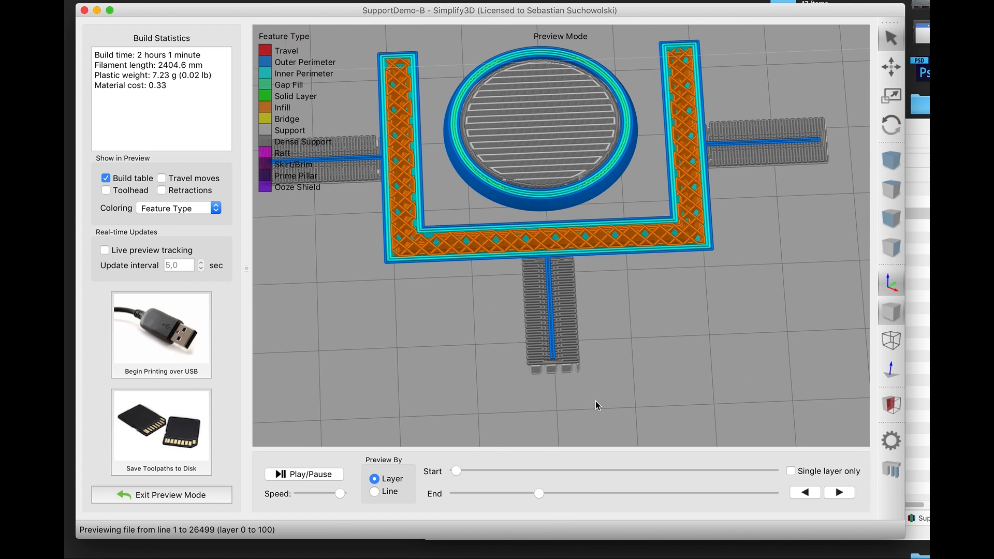
# Exit the preview and check which models the Llavero, Llavero(1) and Llavero(1)(1) processes cover.
pyautogui.click(159, 496)
pyautogui.scroll(-3, 627, 419)
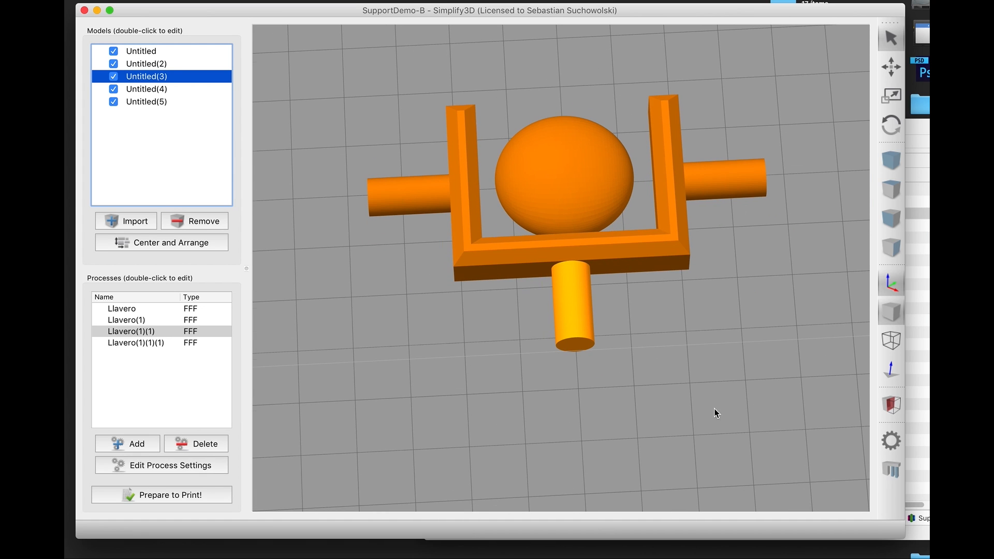
pyautogui.click(125, 310)
pyautogui.moveTo(815, 313); pyautogui.dragTo(814, 342, button='right')
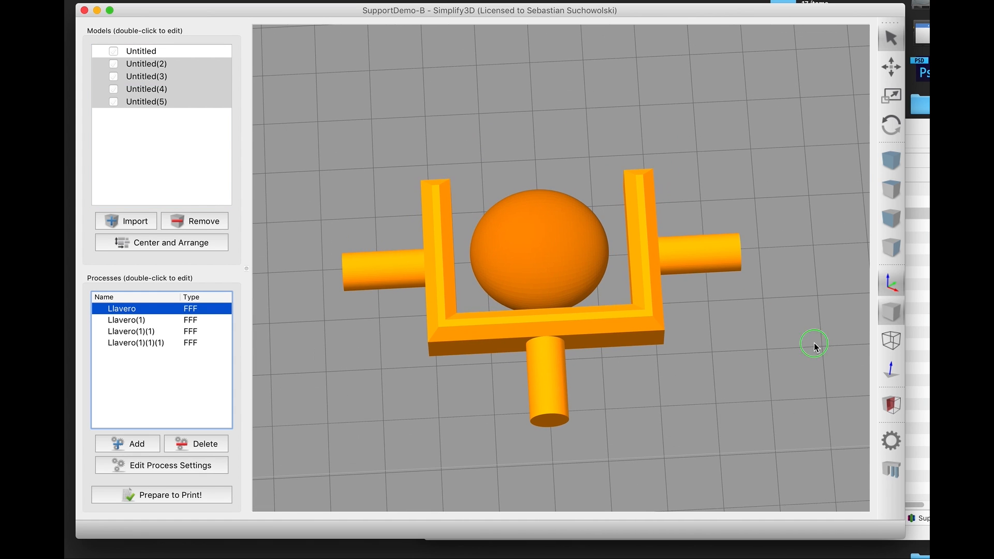
pyautogui.click(145, 322)
pyautogui.click(144, 332)
pyautogui.click(144, 321)
# Remove the sphere model, delete the Llavero(1) process and select the Llavero(1)(1) process.
pyautogui.click(201, 222)
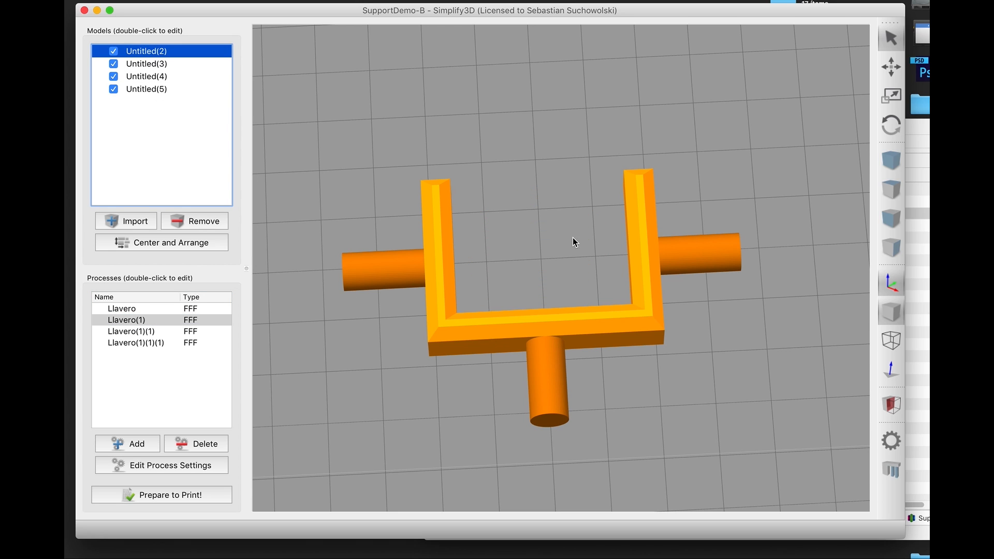
pyautogui.click(209, 448)
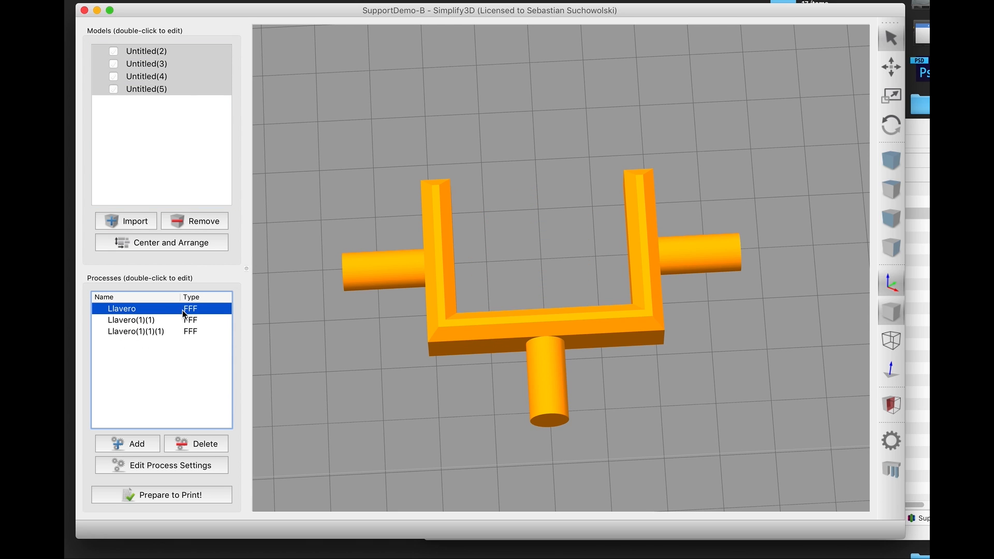
pyautogui.click(152, 324)
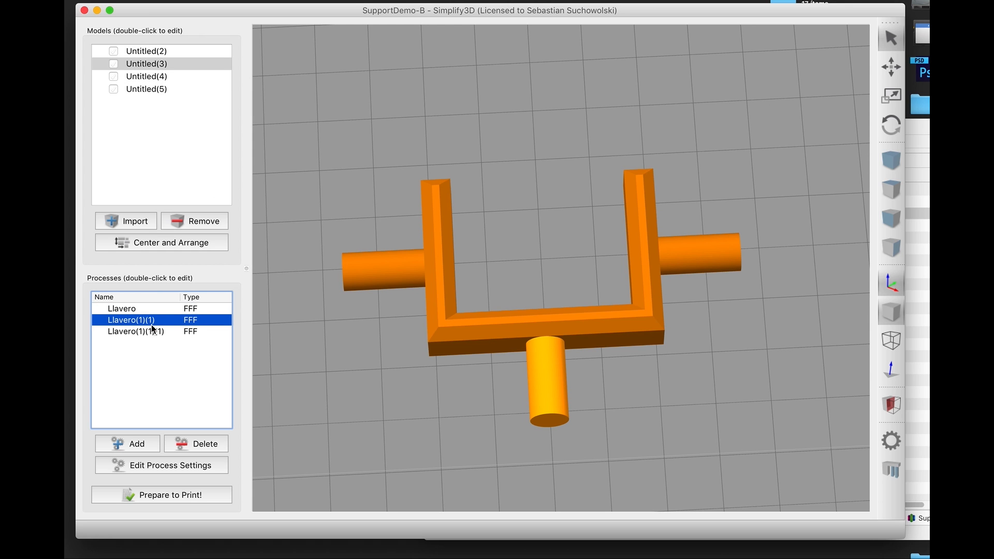
# Rename the Llavero process to Print.
pyautogui.click(137, 310)
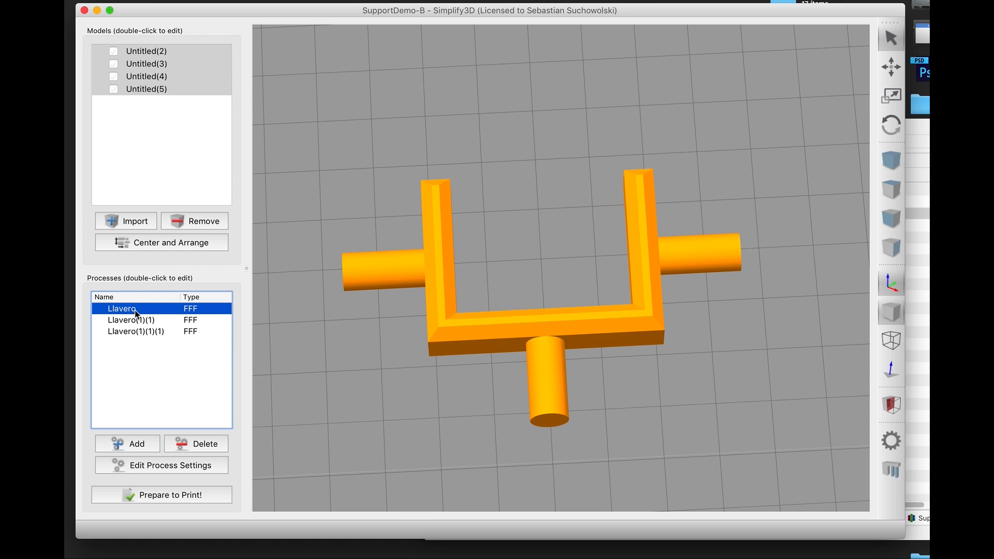
pyautogui.doubleClick(136, 311)
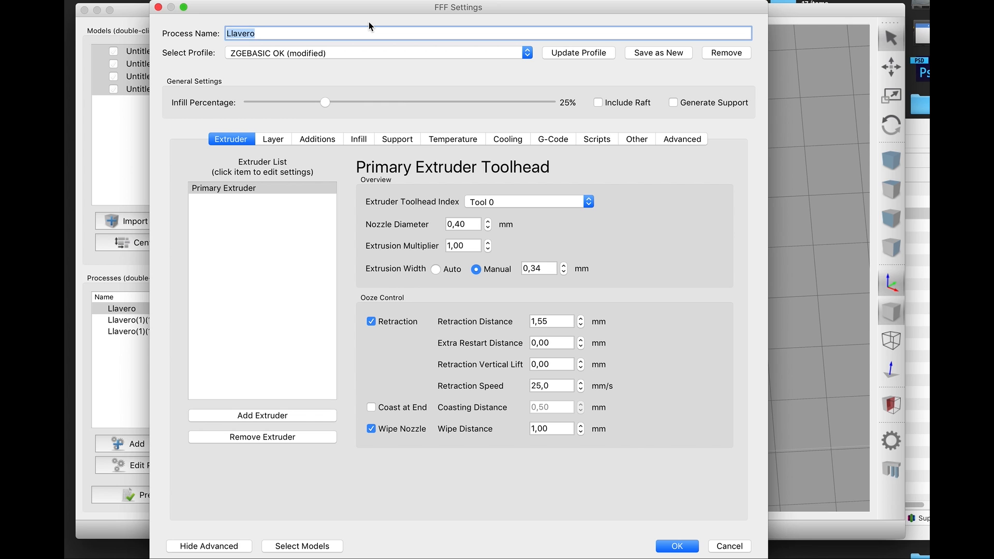
pyautogui.write('Print')
pyautogui.press('Return')
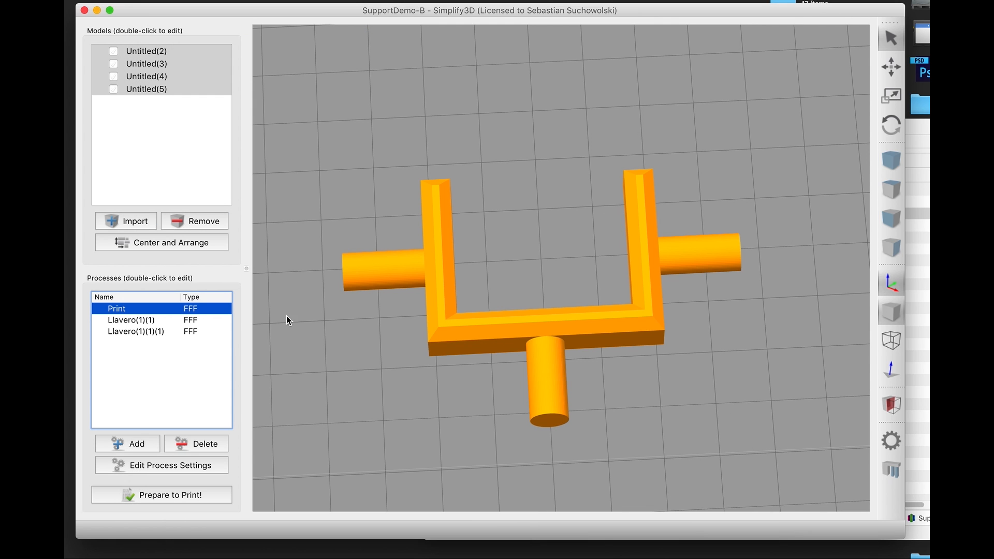
# Rename the Llavero(1)(1) process to "support 90degrees".
pyautogui.click(129, 322)
pyautogui.doubleClick(130, 321)
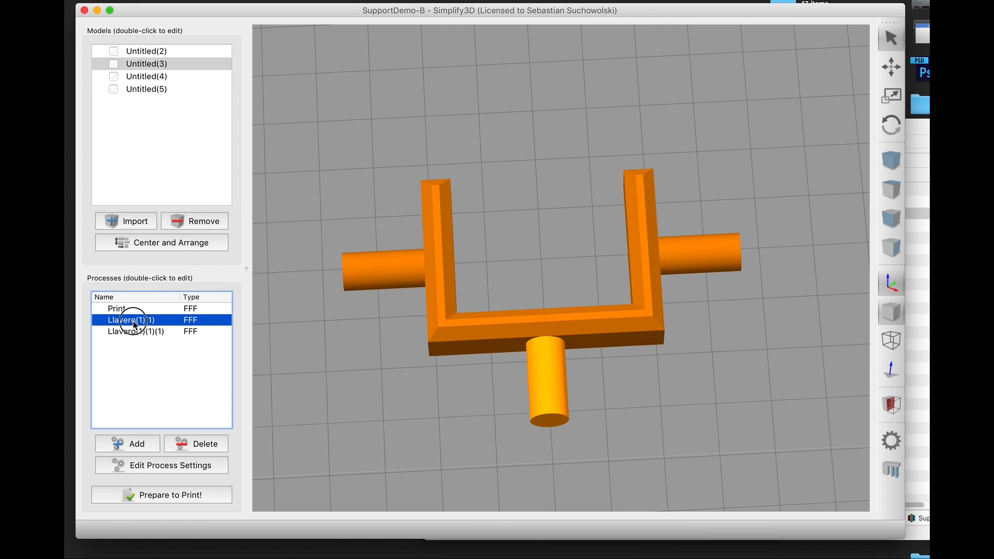
pyautogui.write('support 90degre')
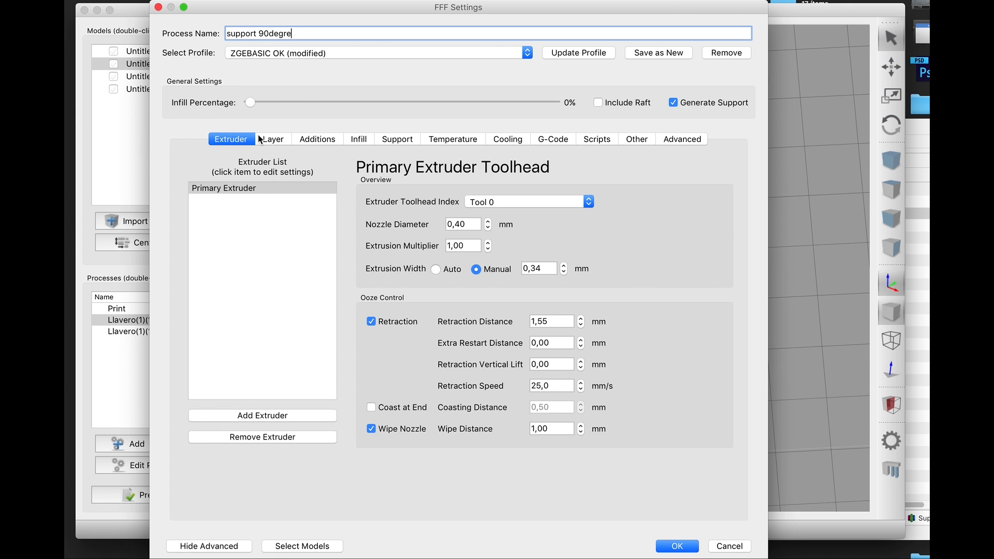
pyautogui.press('Return')
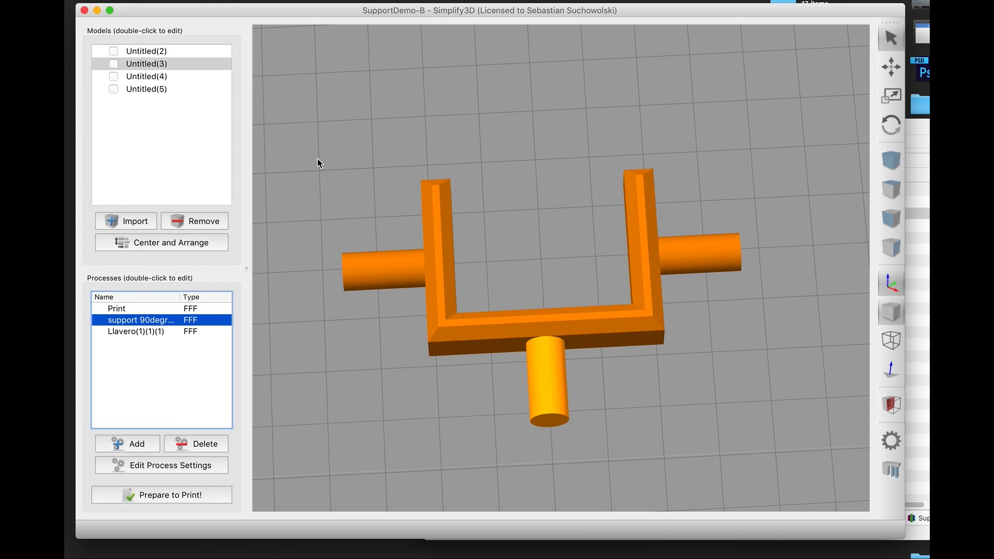
# Rename the Llavero(1)(1)(1) process to "support 0 degrees".
pyautogui.click(135, 333)
pyautogui.doubleClick(136, 332)
pyautogui.write('support 0 de')
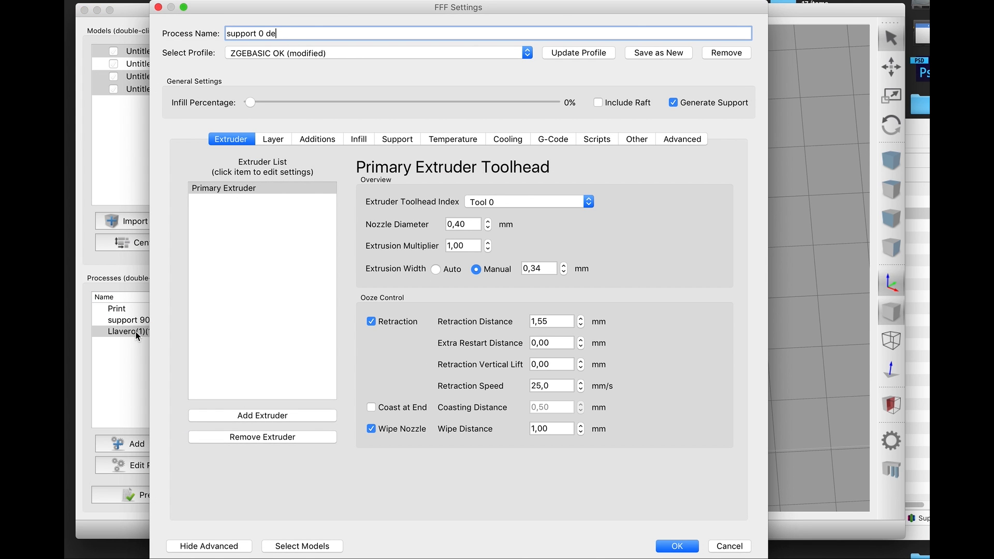
pyautogui.press('Return')
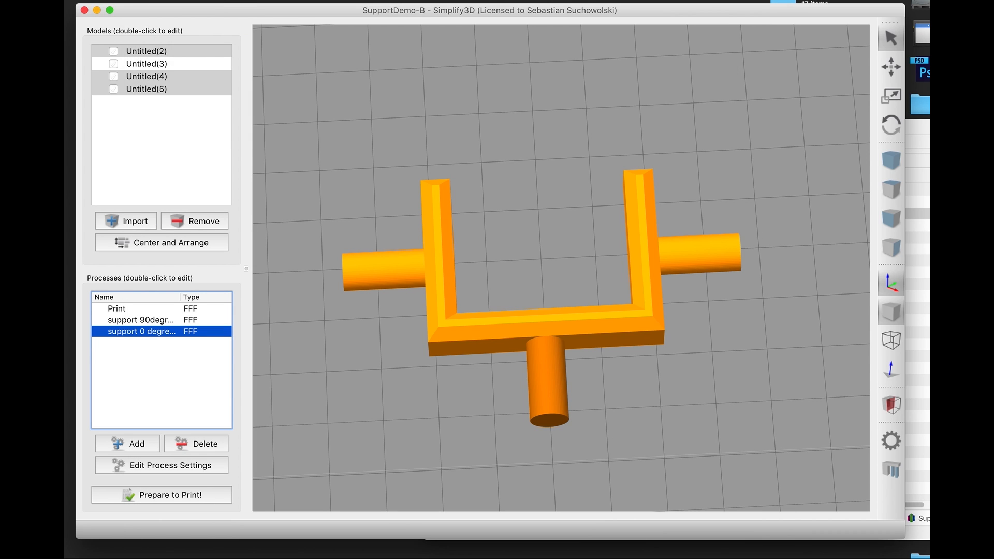
# Save the workspace as a new factory file named support-C in the supporttest folder.
pyautogui.click(93, 1)
pyautogui.click(106, 21)
pyautogui.write('support')
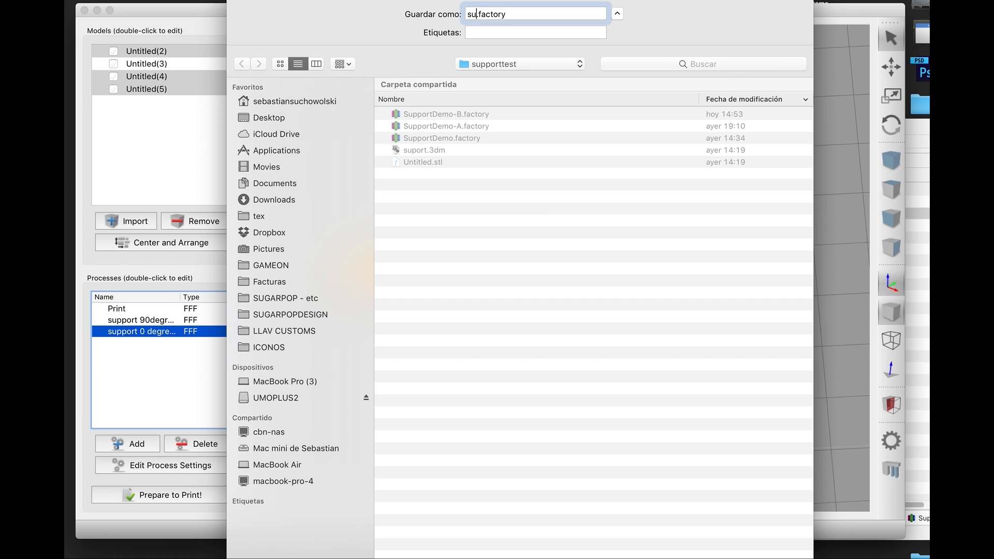
pyautogui.write('-')
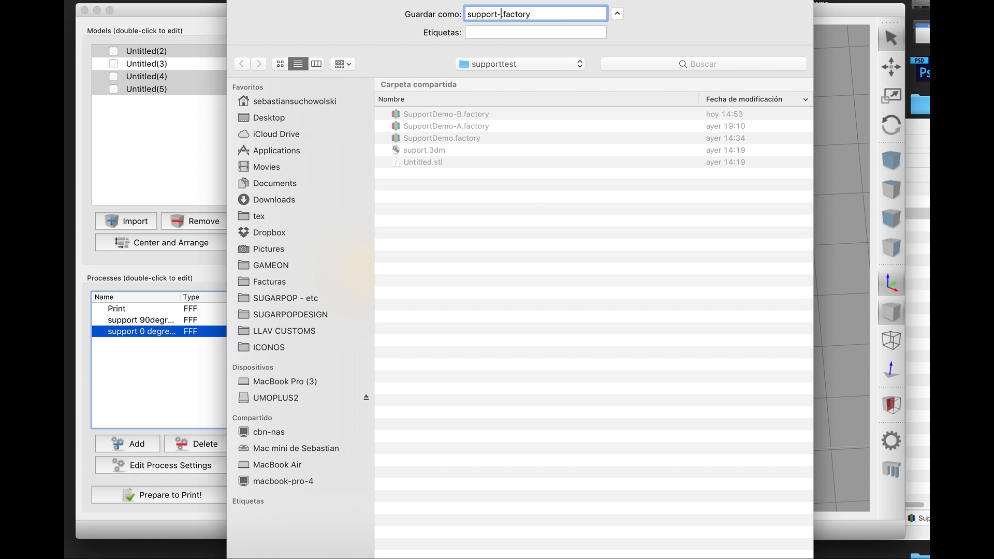
pyautogui.write('C')
pyautogui.press('Return')
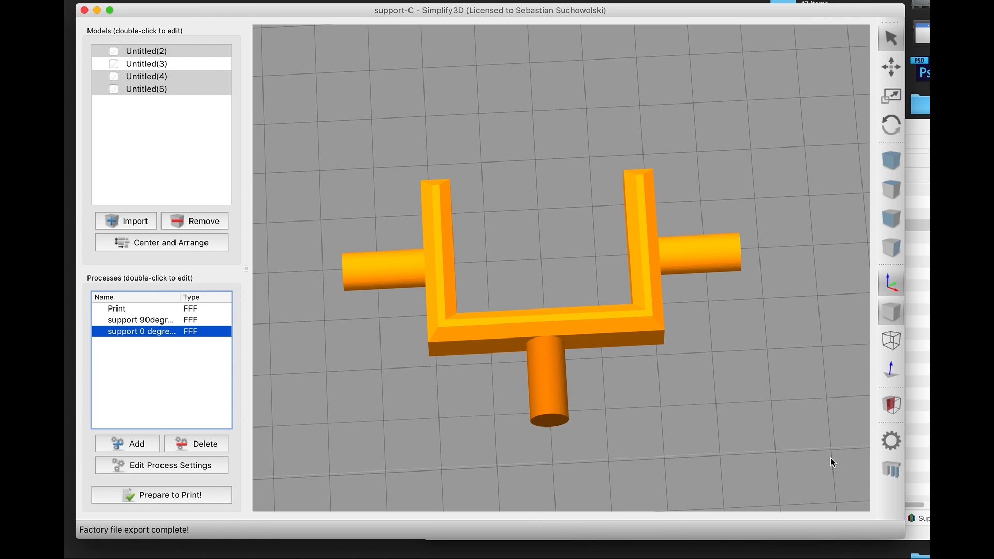
# Check the models covered by the Print and support 90degrees processes, and review the latter's support, infill percentage and layer settings.
pyautogui.click(156, 310)
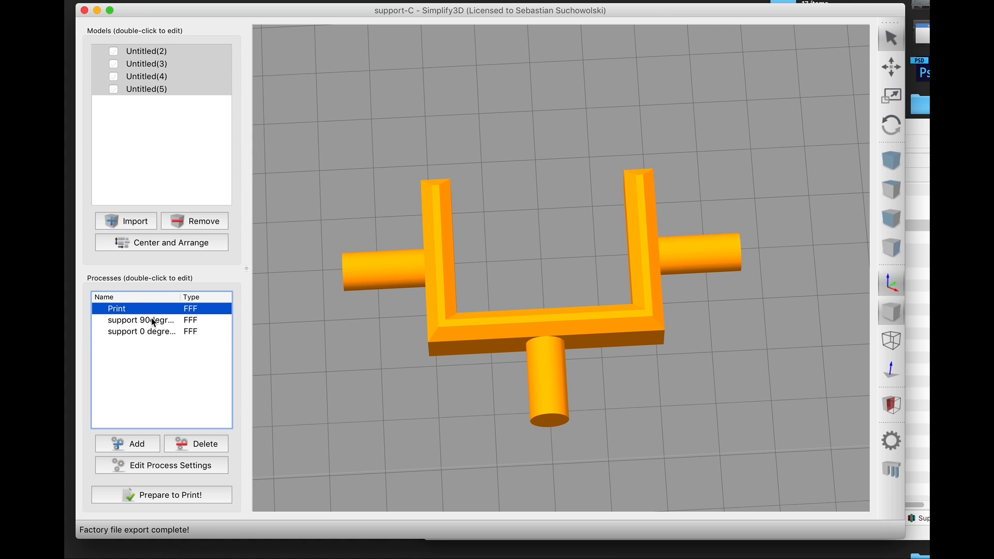
pyautogui.click(152, 322)
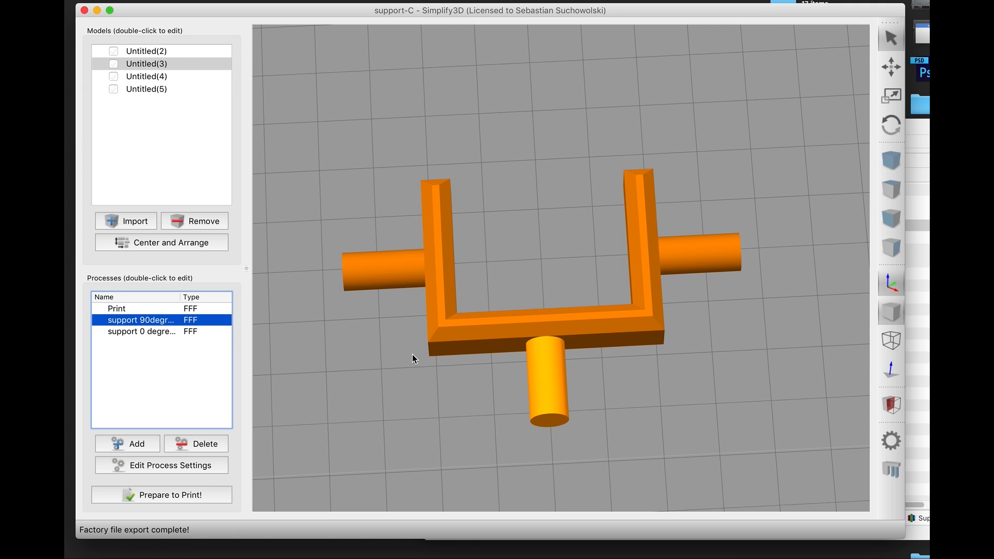
pyautogui.doubleClick(133, 322)
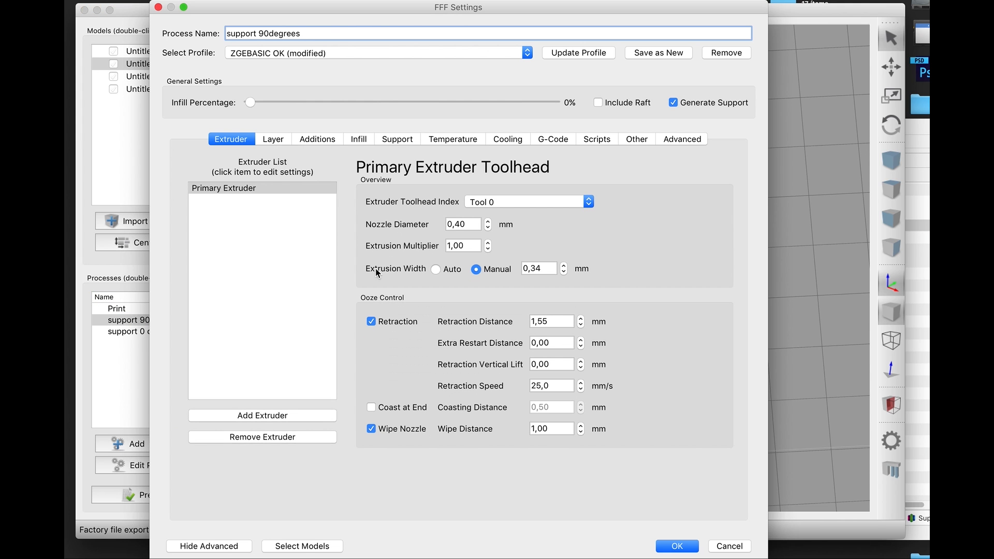
pyautogui.click(398, 139)
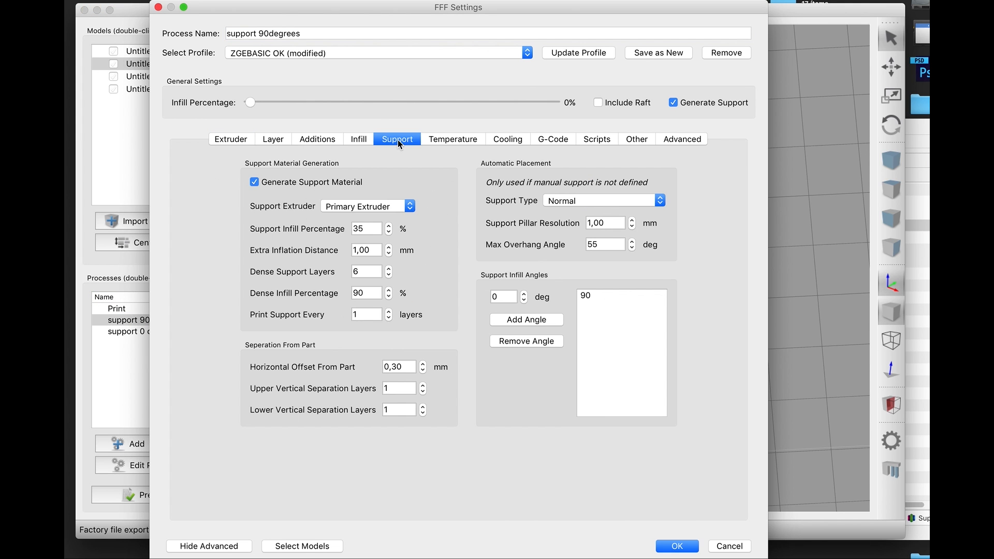
pyautogui.moveTo(308, 101); pyautogui.dragTo(135, 103)
pyautogui.click(271, 139)
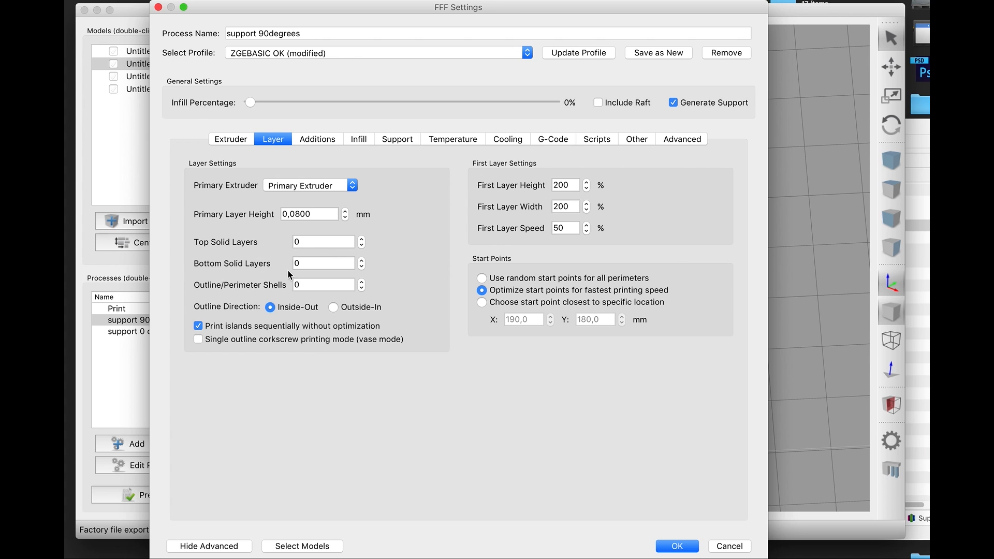
pyautogui.click(322, 281)
pyautogui.press('Return')
# Review the support infill angle, solid layer and perimeter shell settings of the support 0 degrees process.
pyautogui.doubleClick(145, 332)
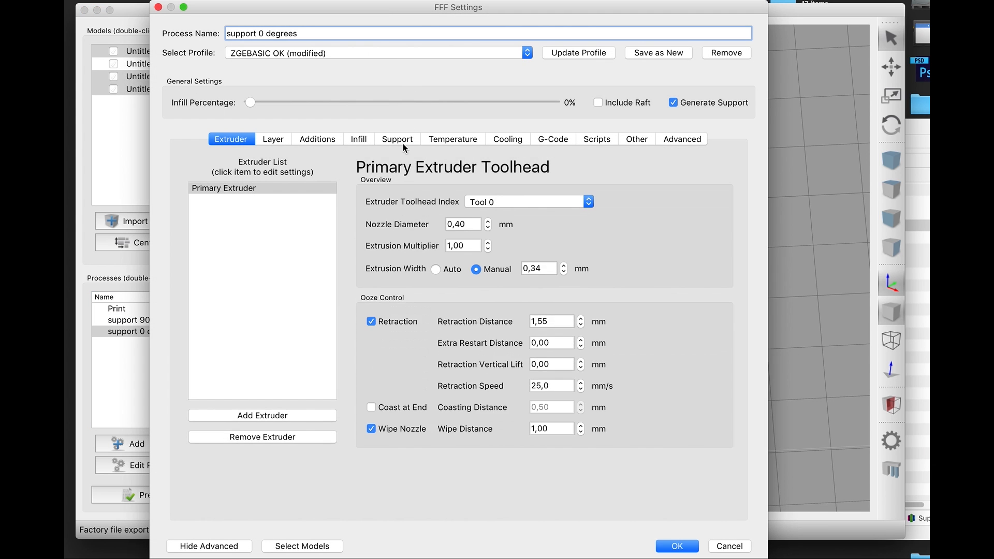
pyautogui.click(402, 140)
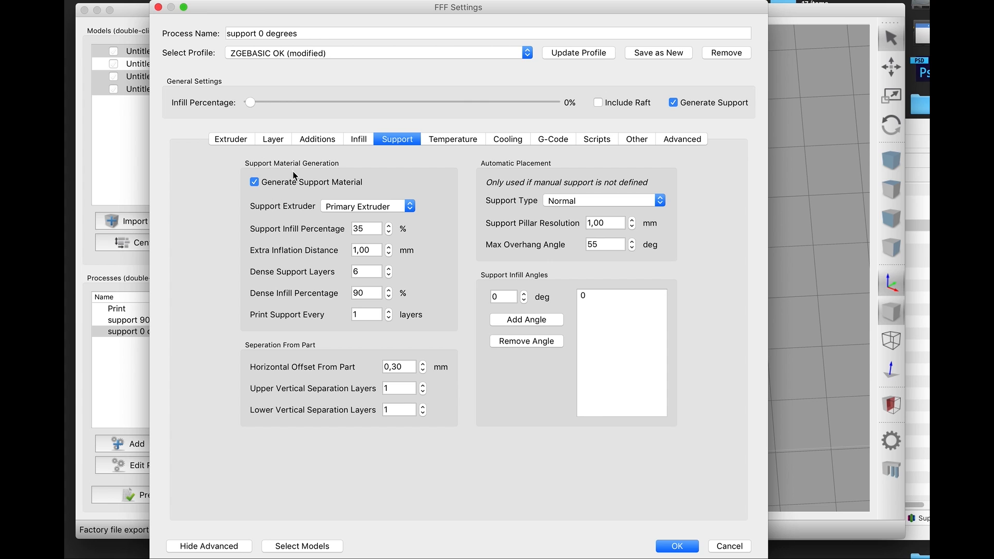
pyautogui.click(277, 141)
pyautogui.click(308, 240)
pyautogui.click(311, 263)
pyautogui.click(312, 285)
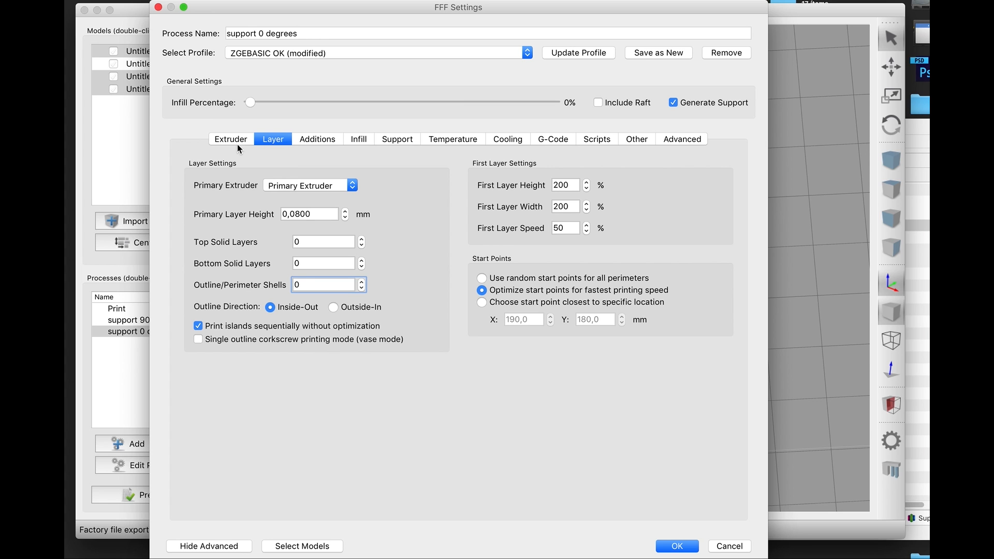
pyautogui.click(397, 140)
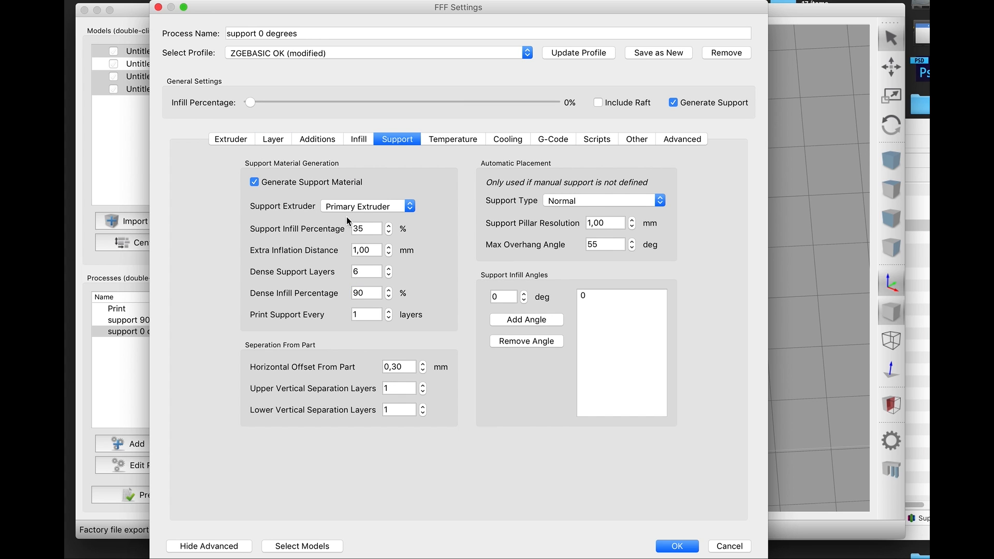
pyautogui.click(678, 546)
# Slice the assembly with the Print, support 90degrees and support 0 degrees processes, accepting the process overlap.
pyautogui.click(138, 321)
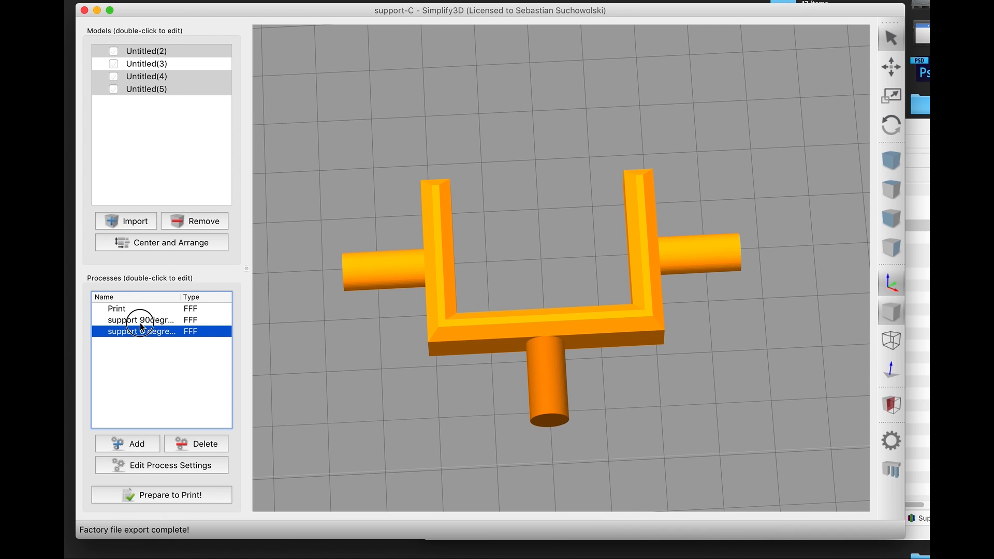
pyautogui.click(144, 335)
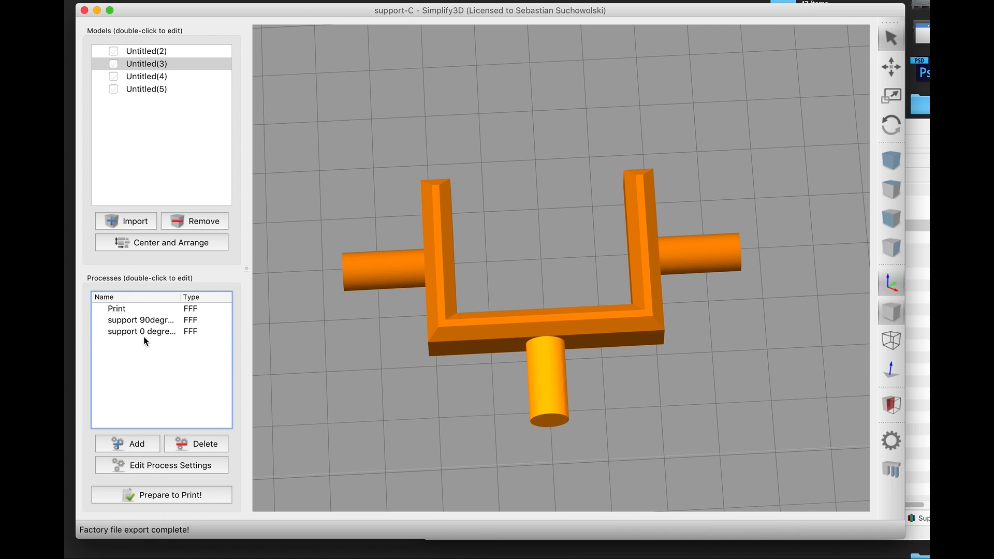
pyautogui.click(143, 320)
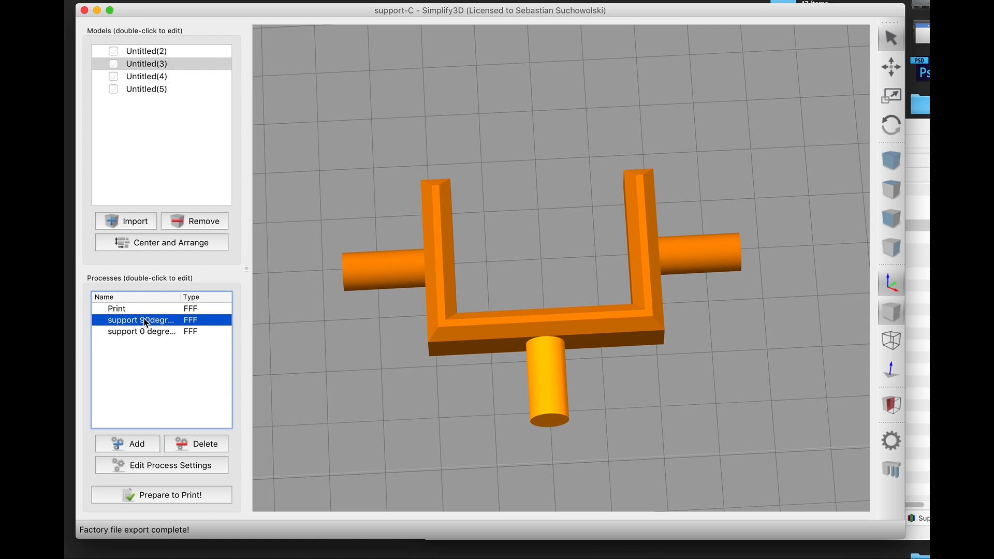
pyautogui.click(209, 496)
pyautogui.click(570, 431)
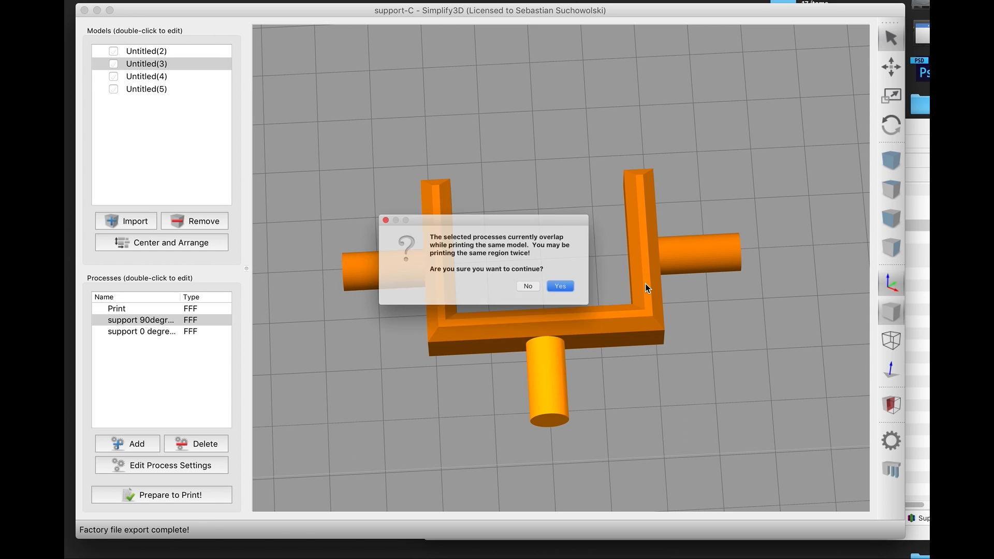
pyautogui.moveTo(539, 209); pyautogui.dragTo(577, 95)
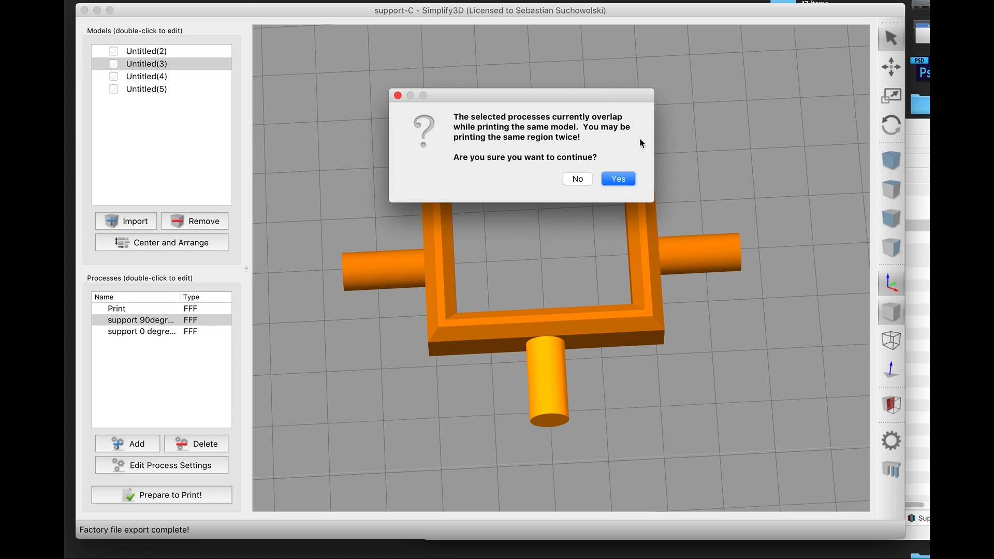
pyautogui.click(625, 179)
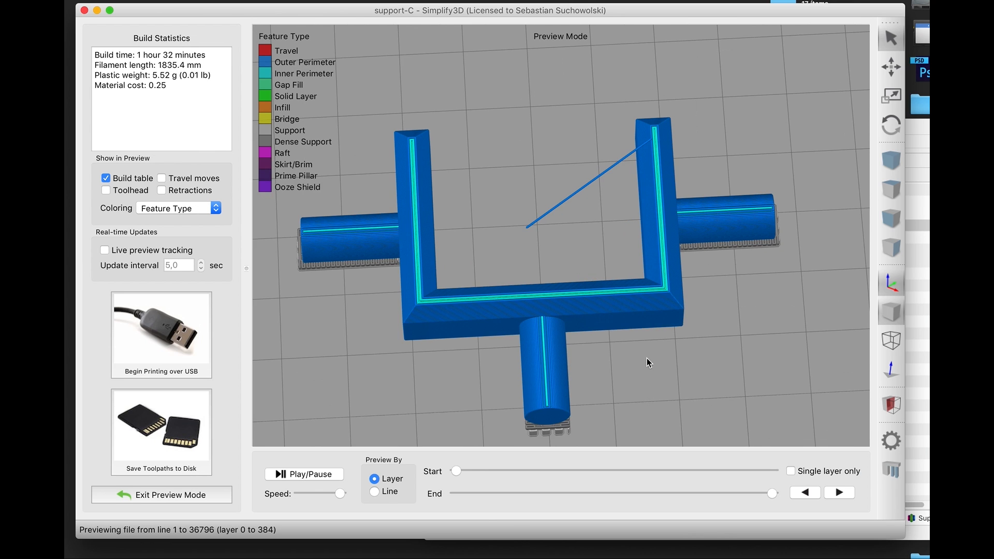
# Limit the preview to layers 62, 83 and 47 in turn and examine the support directions under the three cylinders.
pyautogui.moveTo(648, 361); pyautogui.dragTo(647, 324)
pyautogui.moveTo(661, 492); pyautogui.dragTo(494, 504)
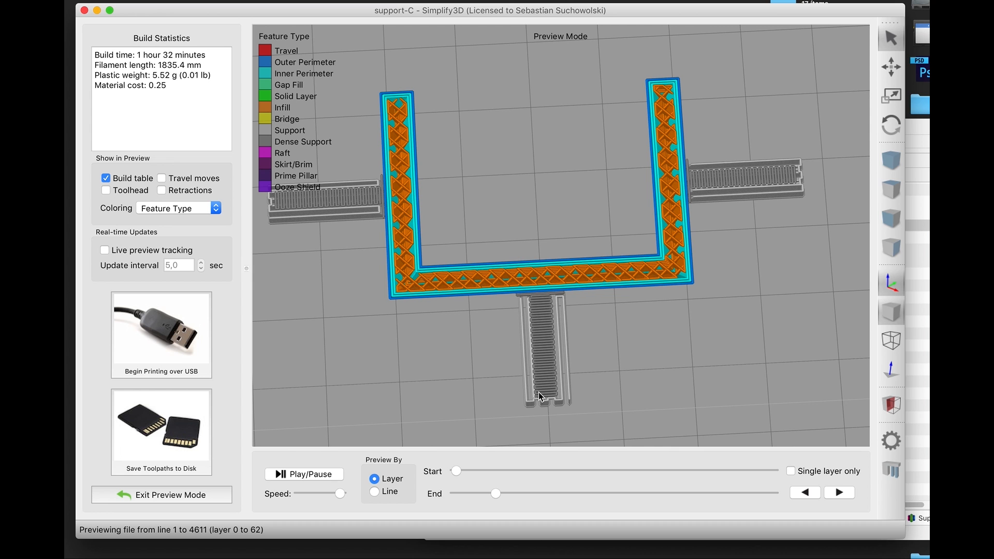
pyautogui.moveTo(532, 500)
pyautogui.mouseDown()
pyautogui.moveTo(588, 495)
pyautogui.moveTo(470, 492)
pyautogui.moveTo(657, 496)
pyautogui.moveTo(466, 503)
pyautogui.moveTo(536, 503)
pyautogui.mouseUp()
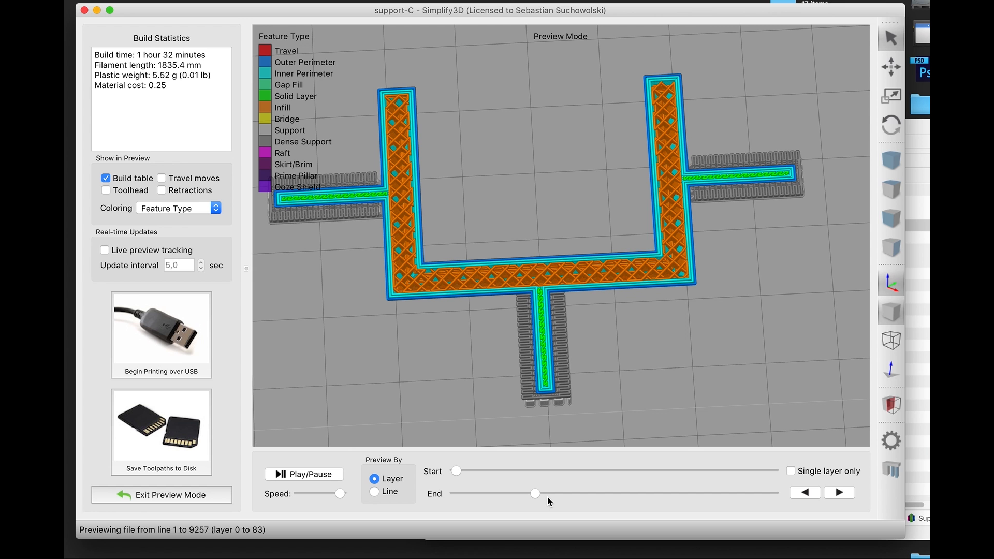
pyautogui.moveTo(536, 495); pyautogui.dragTo(480, 494)
pyautogui.moveTo(602, 340); pyautogui.dragTo(613, 340, button='right')
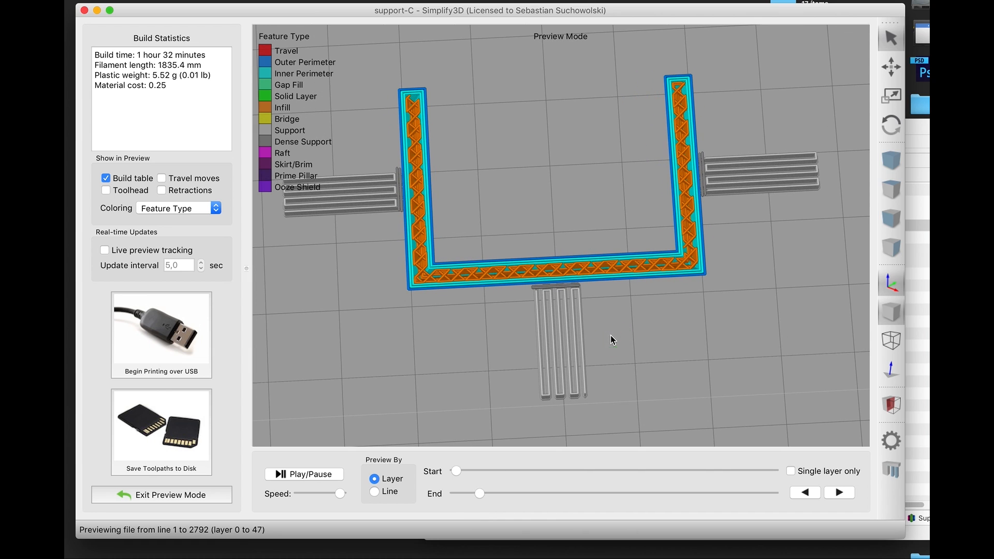
# Exit the preview and group the four models Untitled(2) to Untitled(5).
pyautogui.click(172, 498)
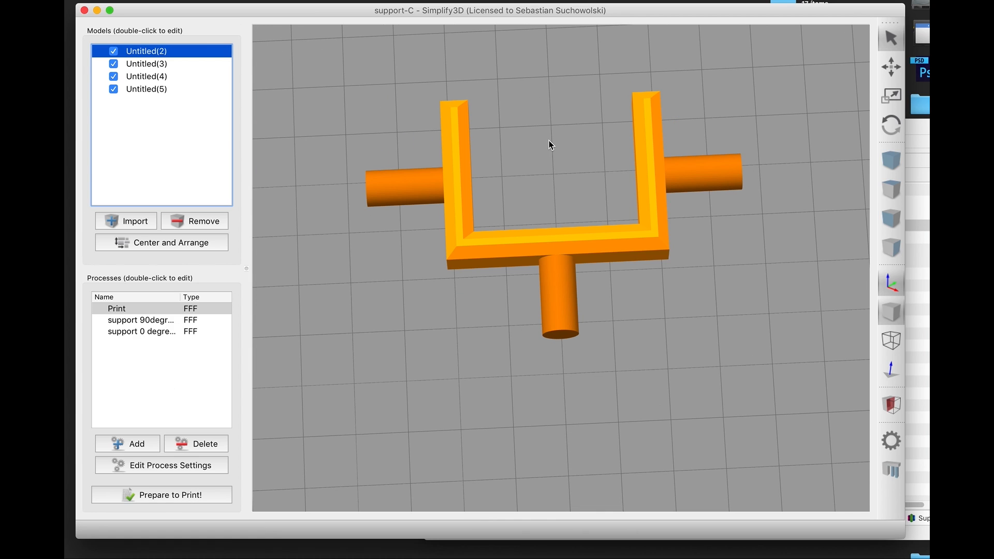
pyautogui.keyDown('shift'); pyautogui.click(165, 91); pyautogui.keyUp('shift')
pyautogui.press('super+g')
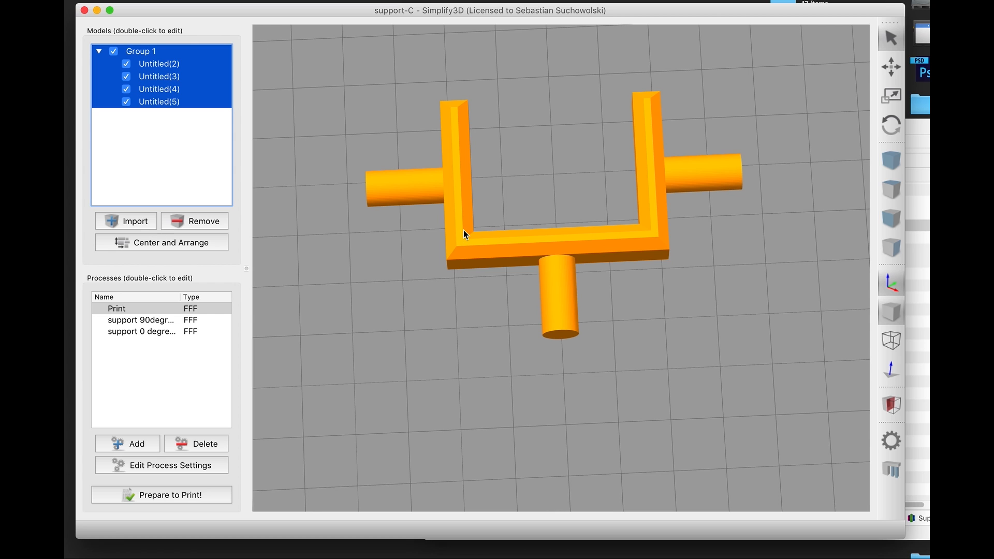
# Examine the grouped assembly on the build table from several angles and distances.
pyautogui.moveTo(428, 164); pyautogui.dragTo(437, 342)
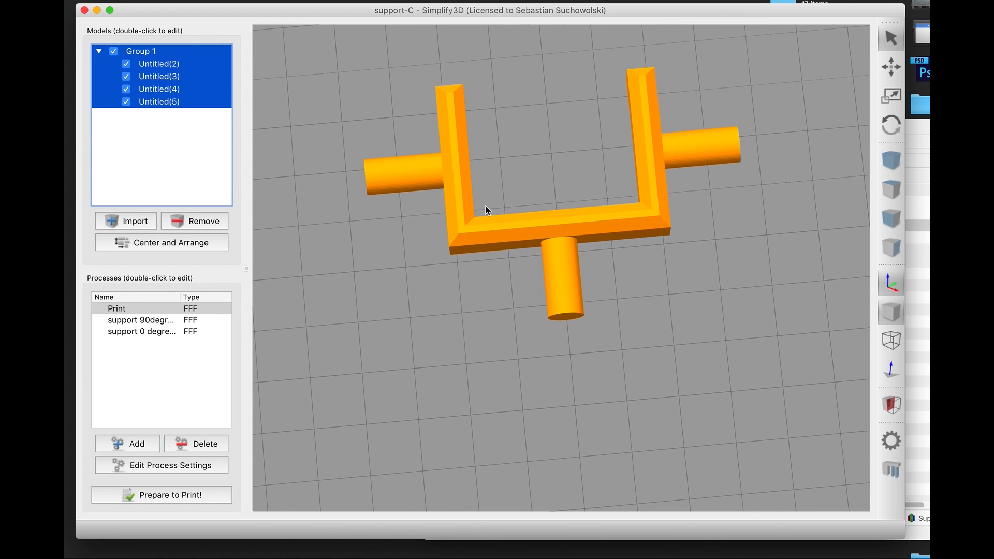
pyautogui.moveTo(666, 262); pyautogui.dragTo(677, 311)
pyautogui.scroll(-3, 663, 344)
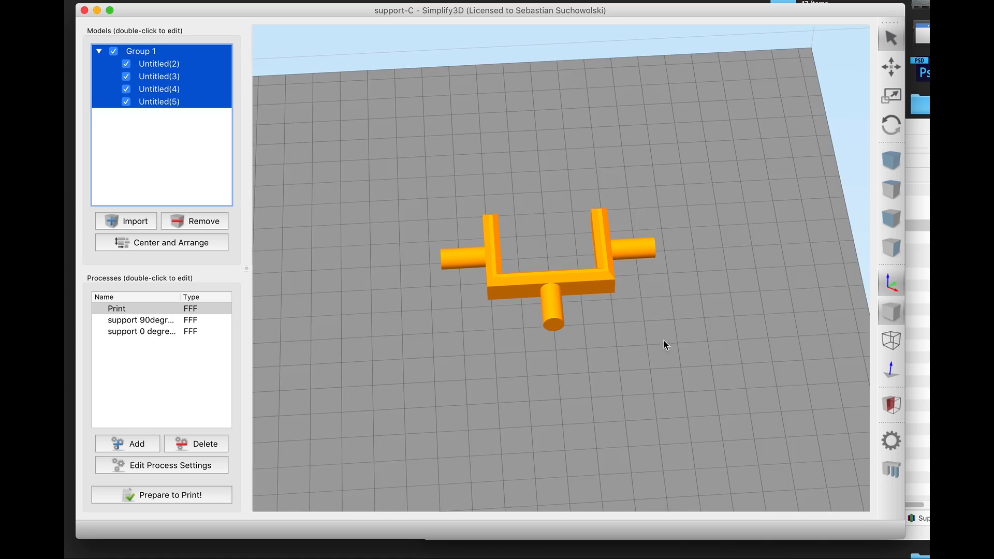
pyautogui.scroll(2, 673, 332)
pyautogui.scroll(3, 663, 311)
pyautogui.moveTo(650, 277); pyautogui.dragTo(625, 325)
pyautogui.scroll(-2, 612, 402)
pyautogui.scroll(5, 619, 411)
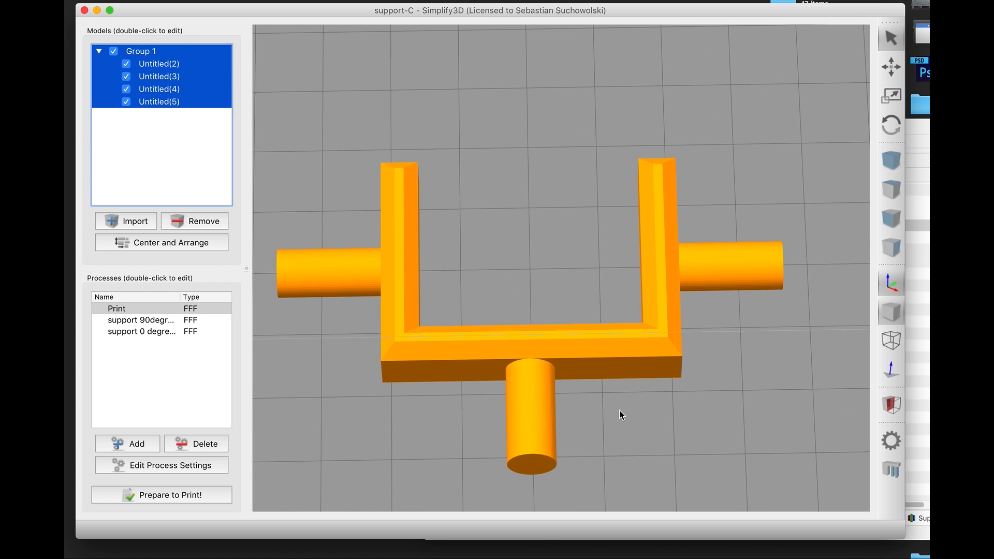
pyautogui.click(141, 334)
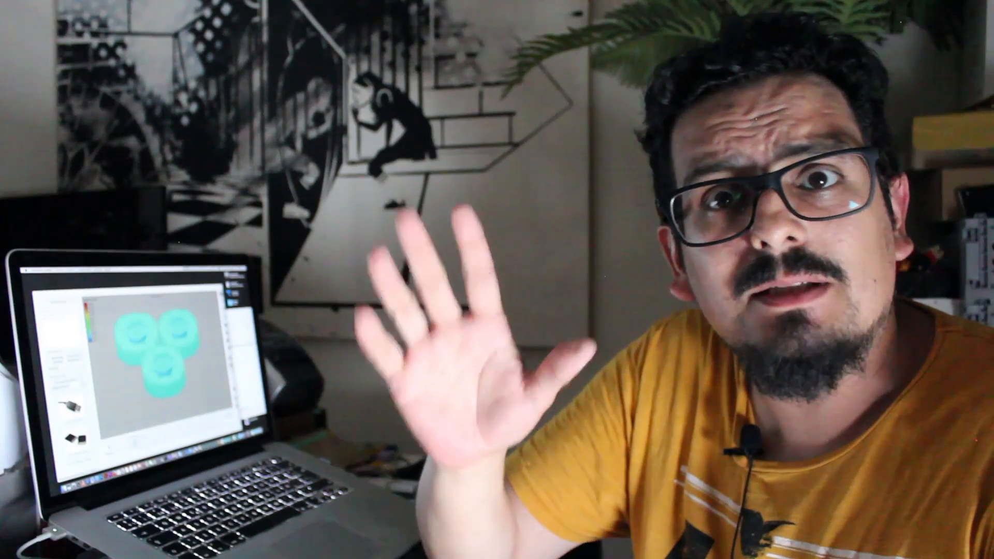